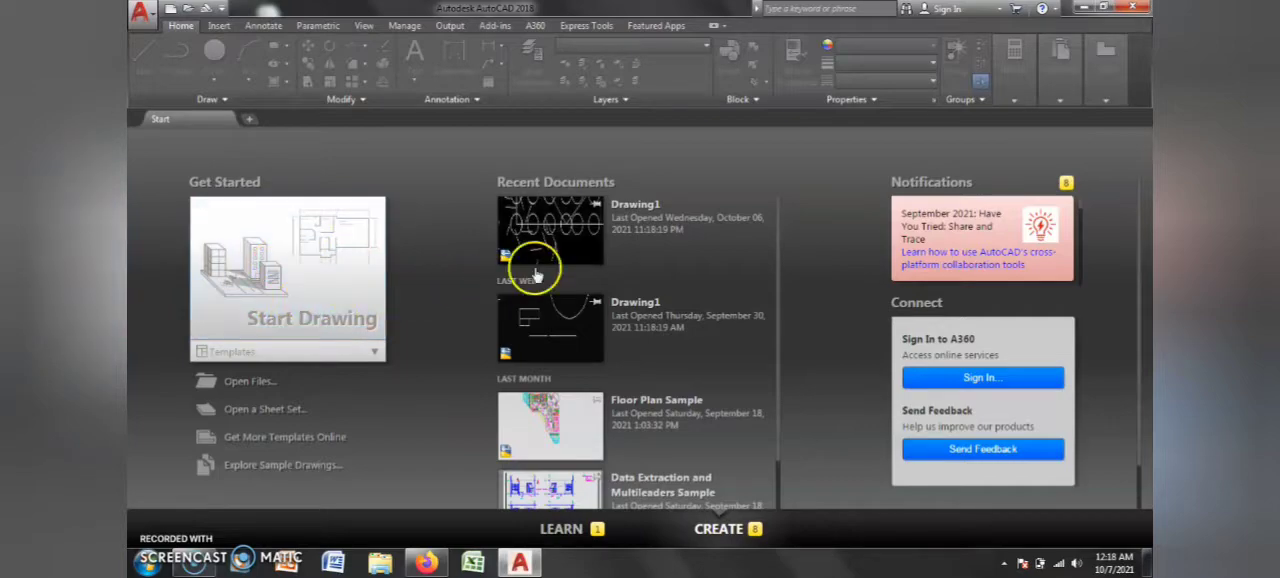
Step: Open the most recent Drawing1 file from the recent documents and frame its existing geometry
click(571, 224)
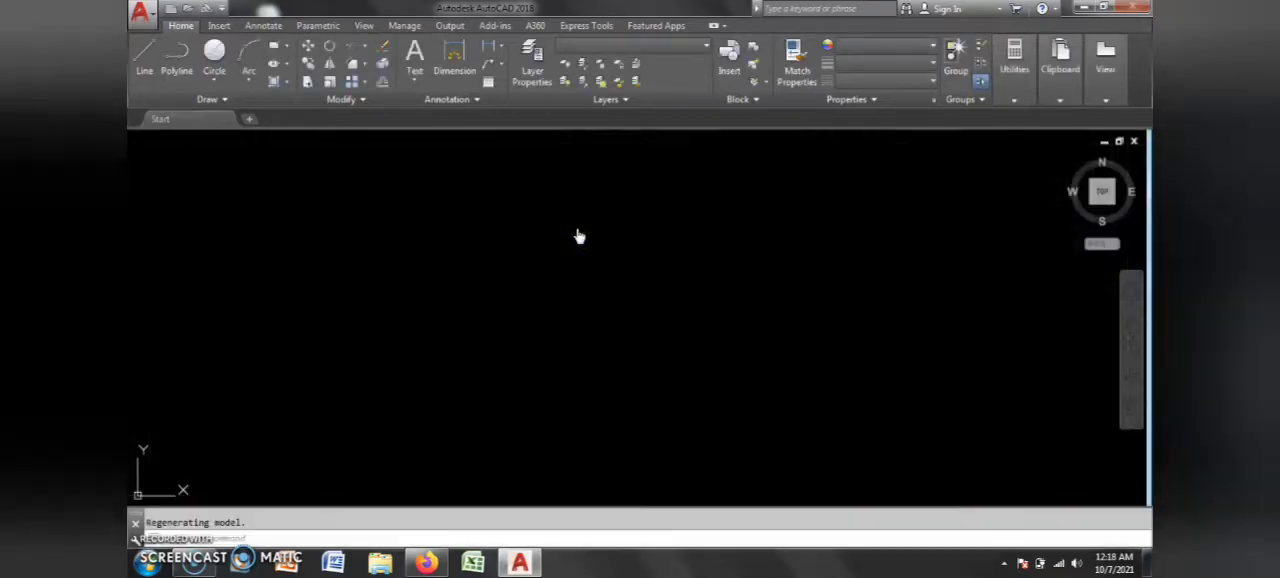
scroll(738, 376, down, 5)
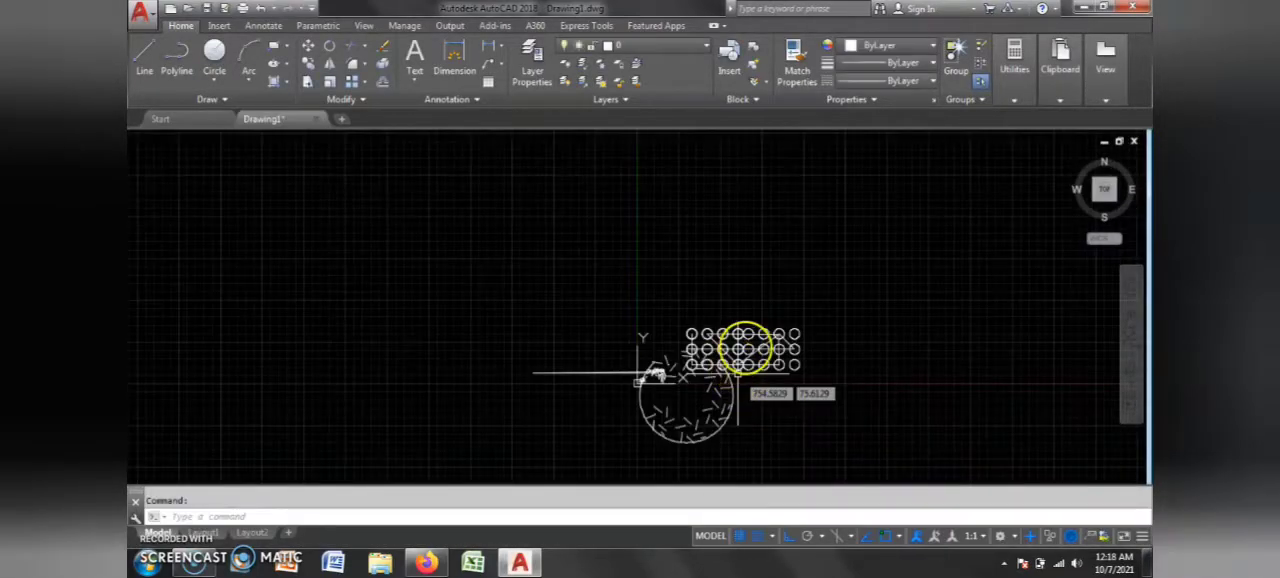
scroll(743, 349, up, 2)
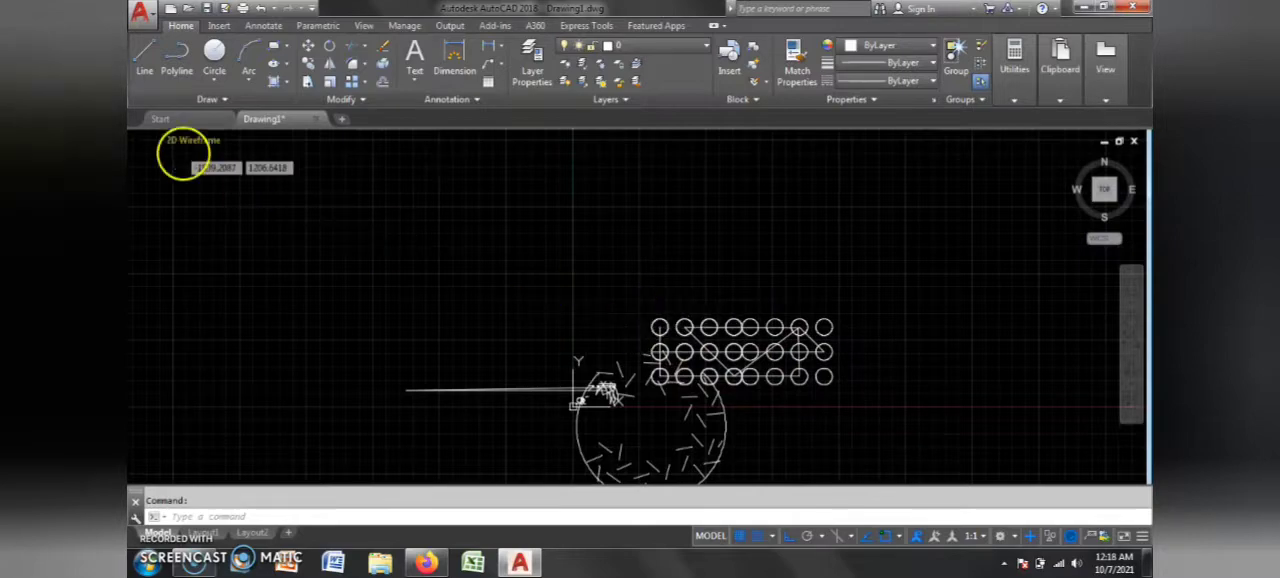
Step: Draw a short vertical polyline segment in the empty area up and to the left of the existing geometry
click(147, 75)
click(181, 76)
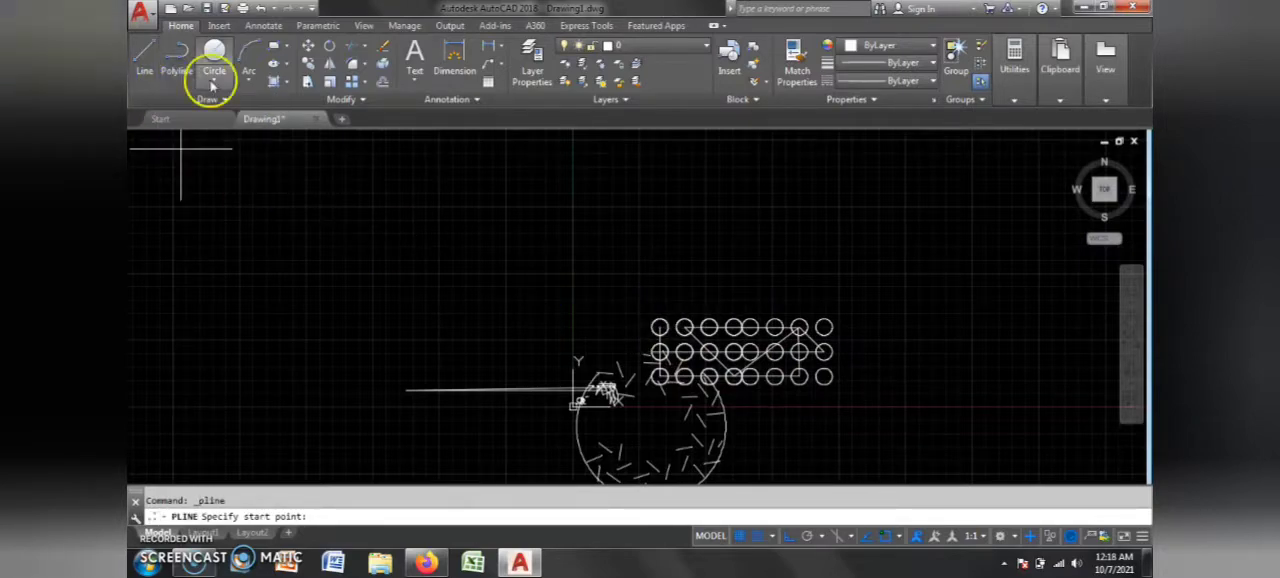
click(214, 80)
click(253, 83)
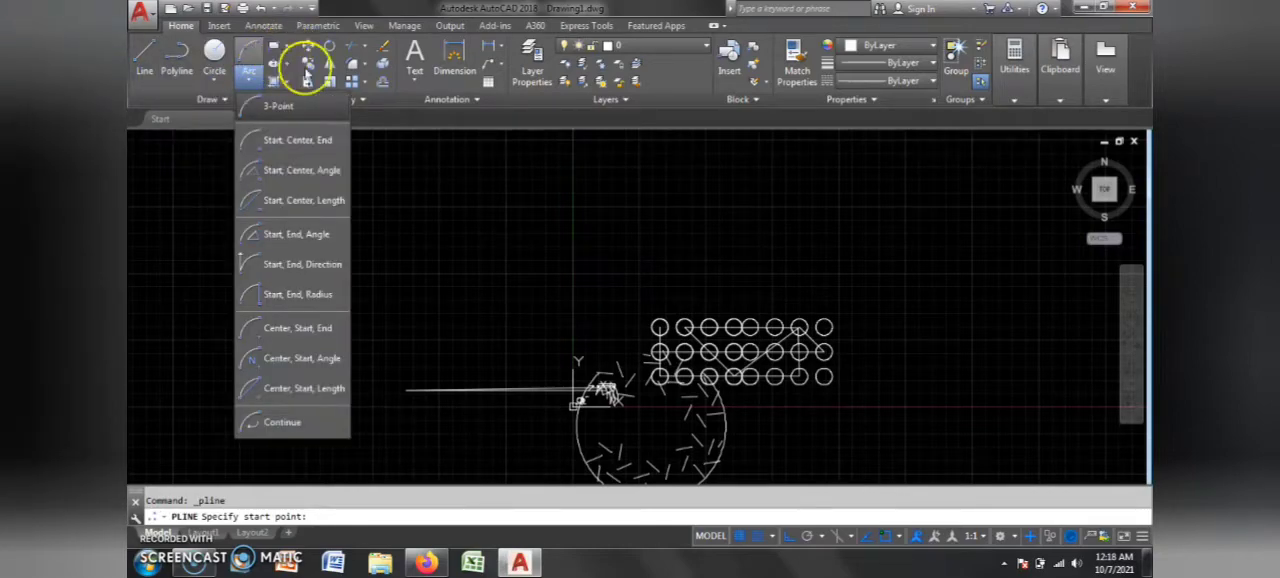
click(360, 206)
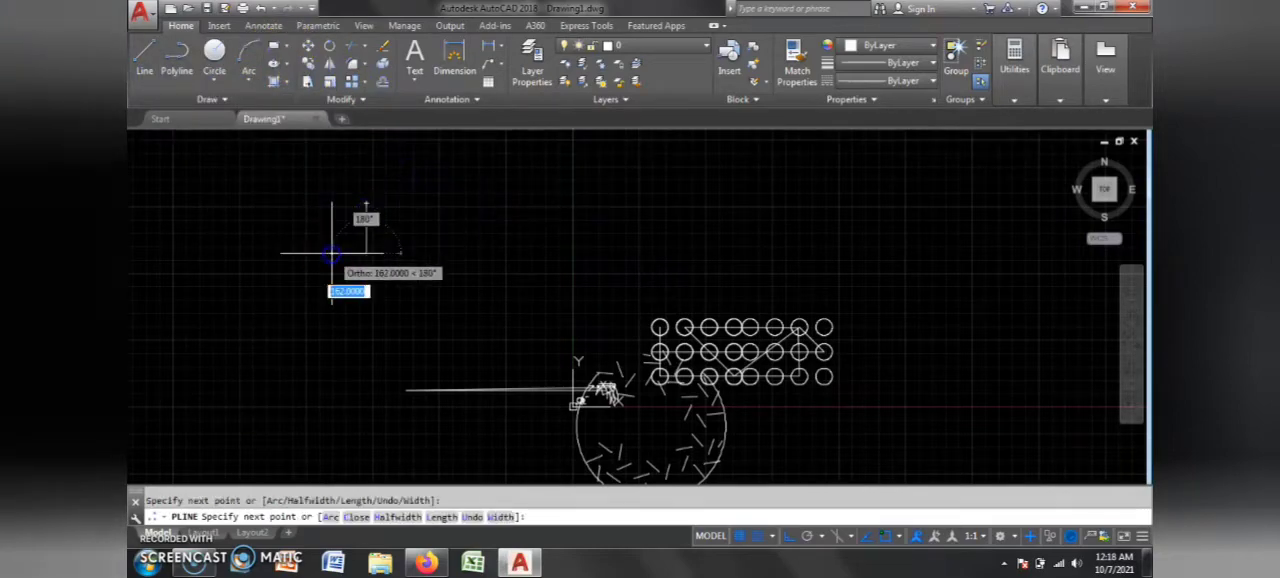
key(Escape)
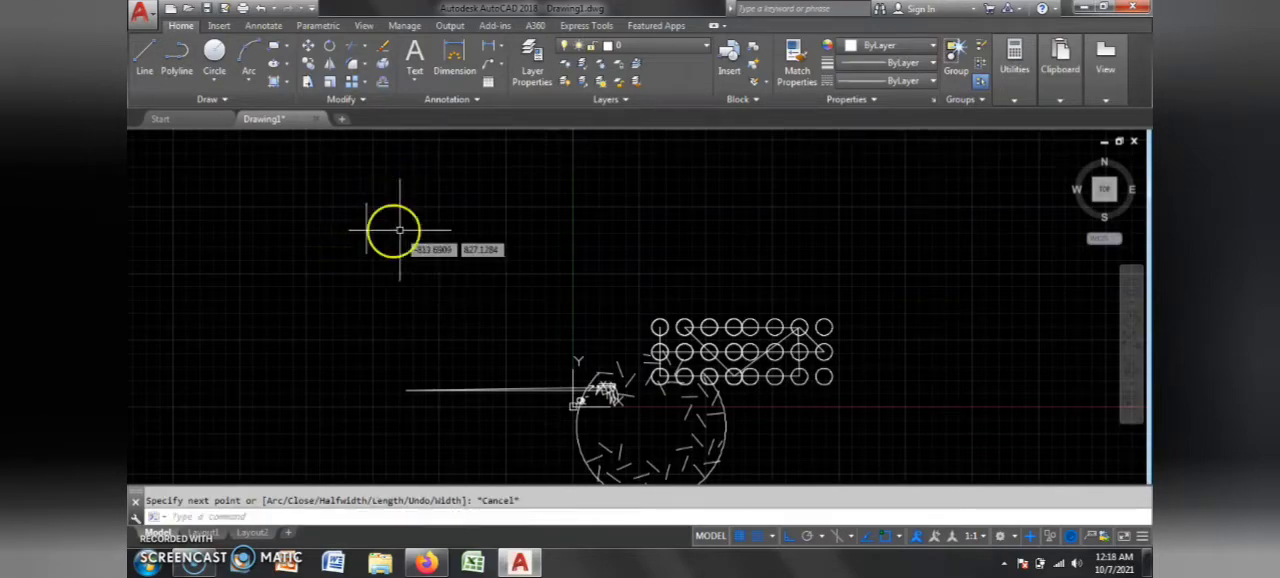
Step: Look over the grid, snap, ortho and object snap aids and the list of available annotation scales
scroll(430, 300, down, 2)
scroll(617, 384, up, 2)
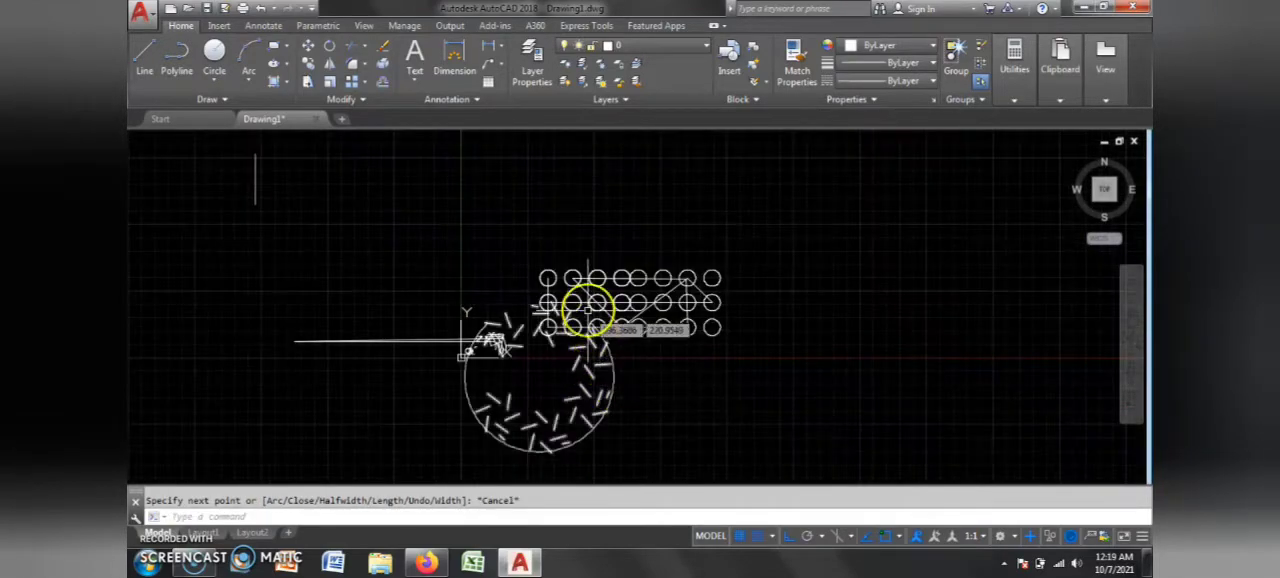
click(757, 538)
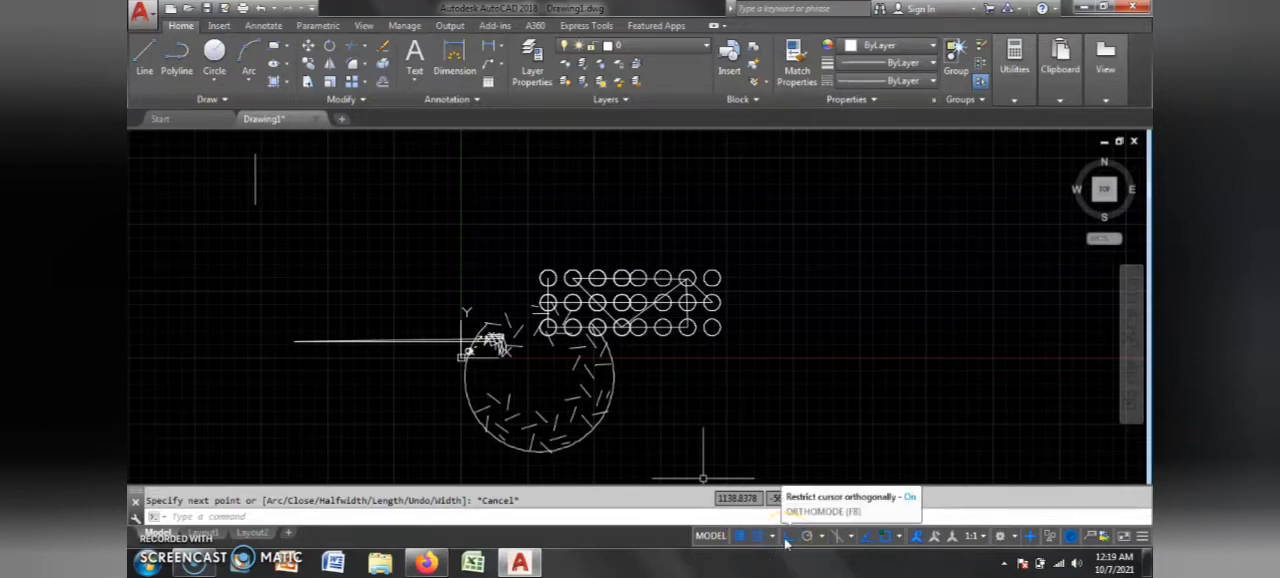
click(885, 538)
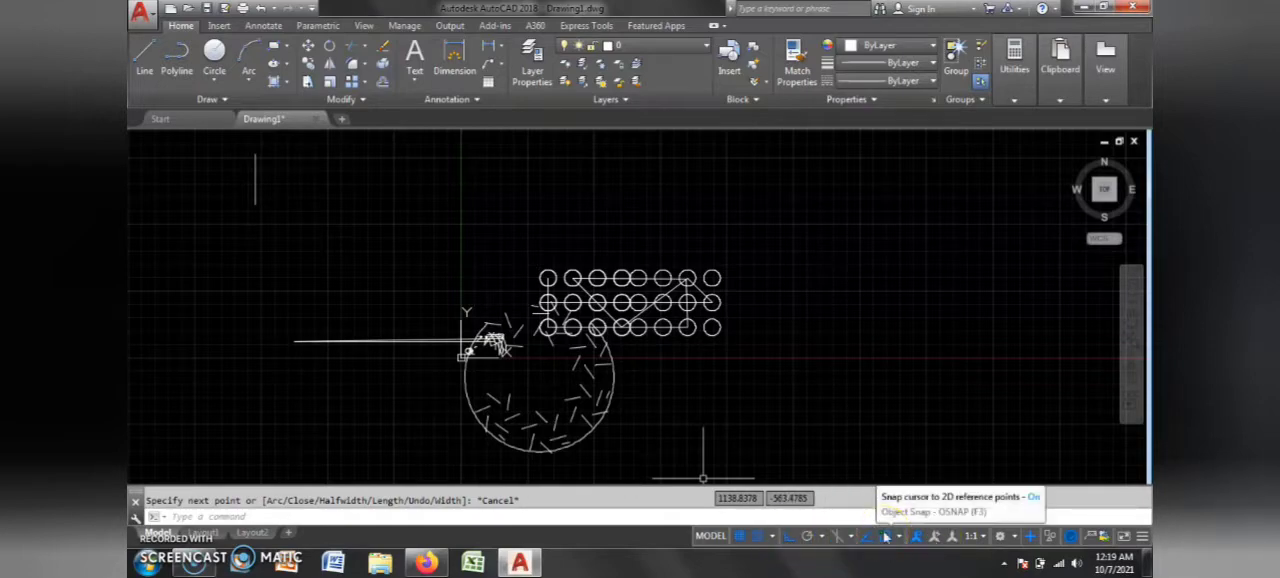
click(983, 537)
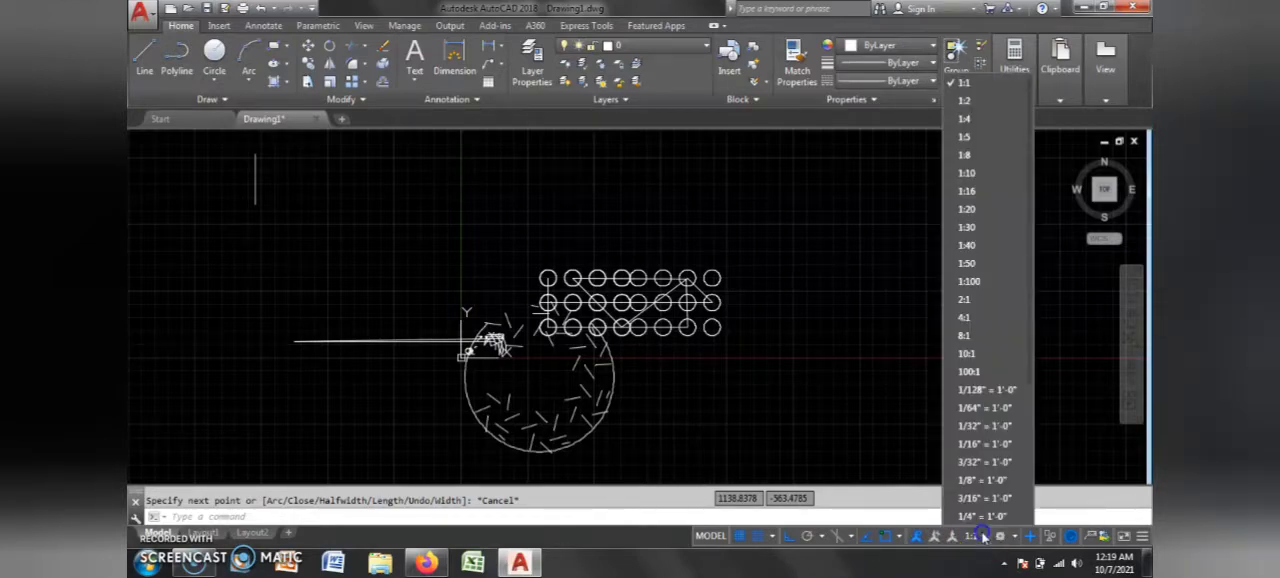
click(735, 390)
click(766, 354)
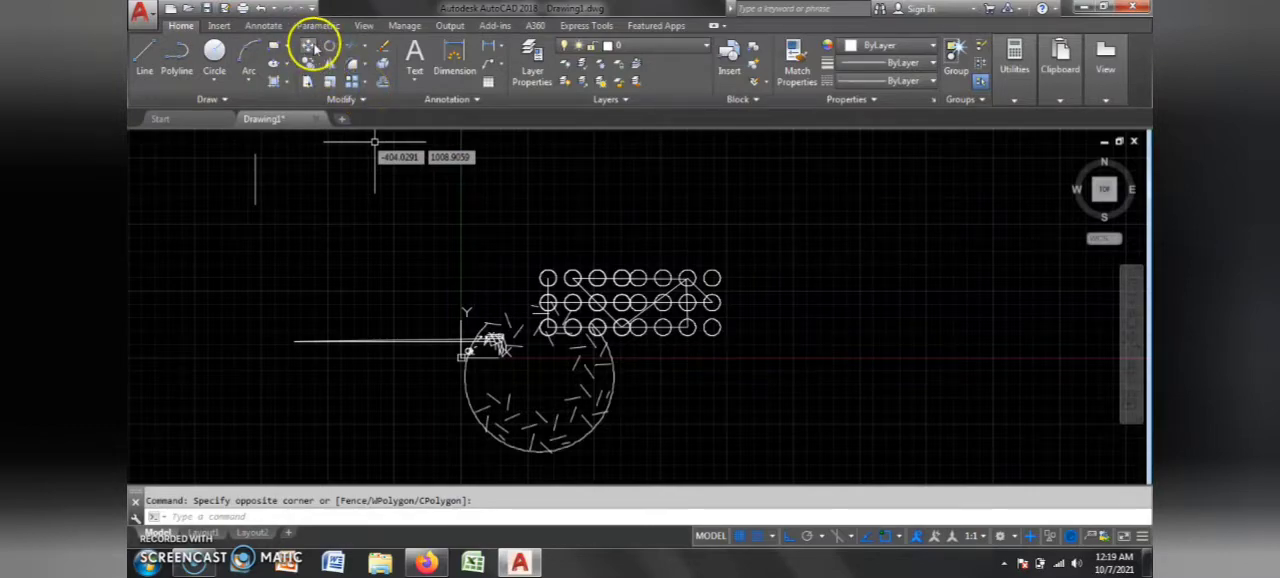
Step: Move the left three-row, four-column circle array with ortho off, from a top-row circle's upper quadrant to empty space at the upper right
scroll(611, 251, up, 3)
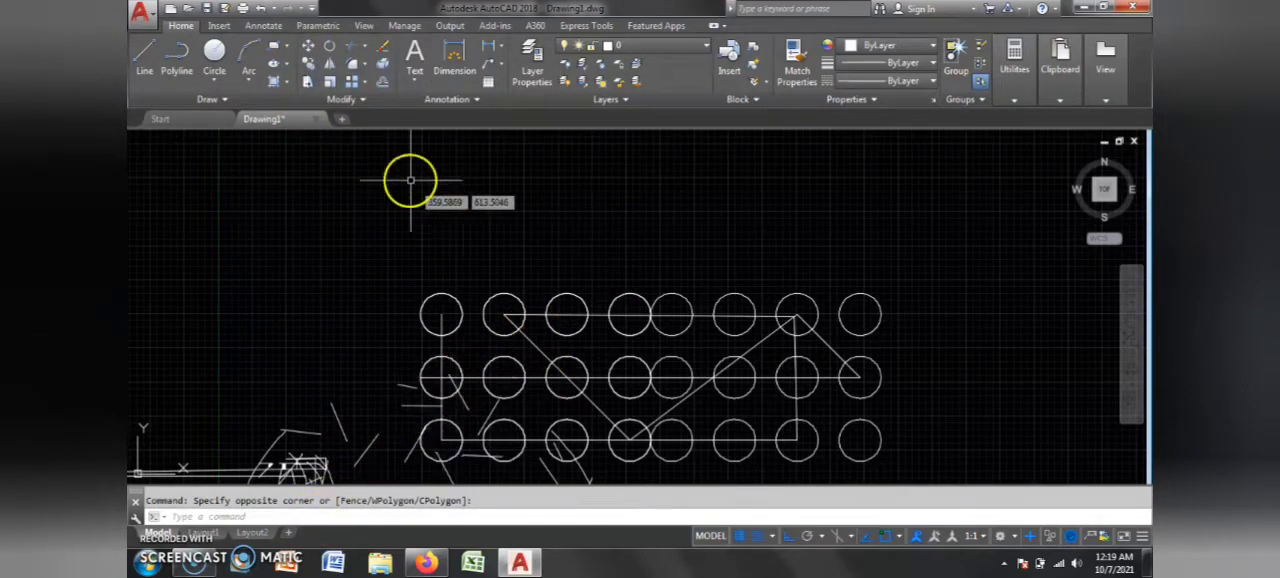
scroll(441, 268, up, 5)
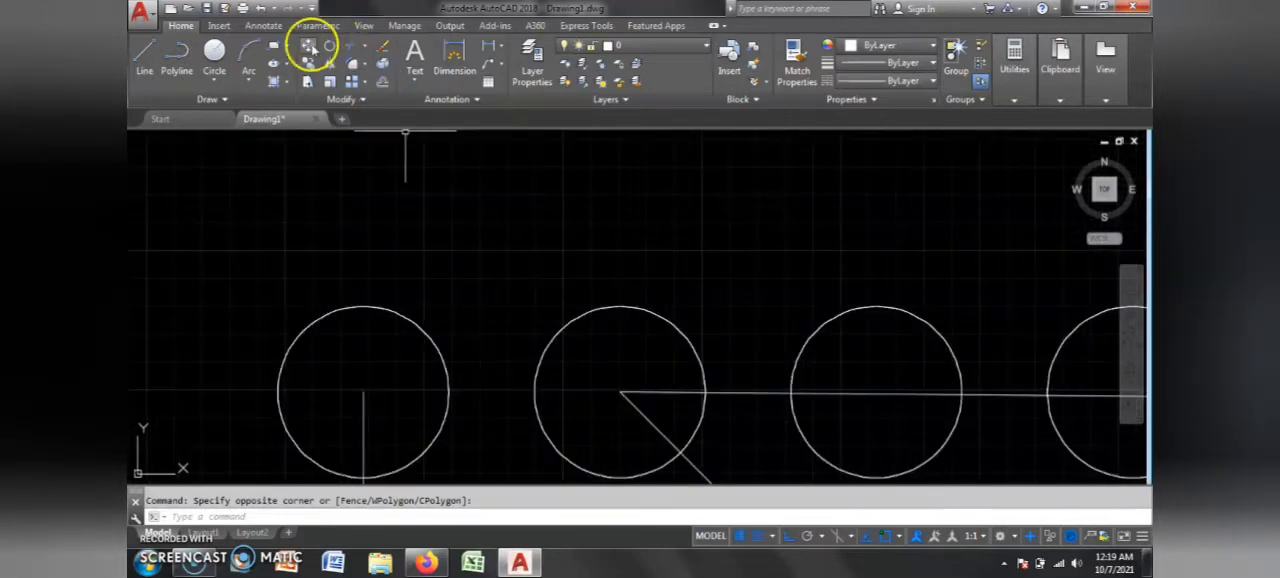
click(309, 47)
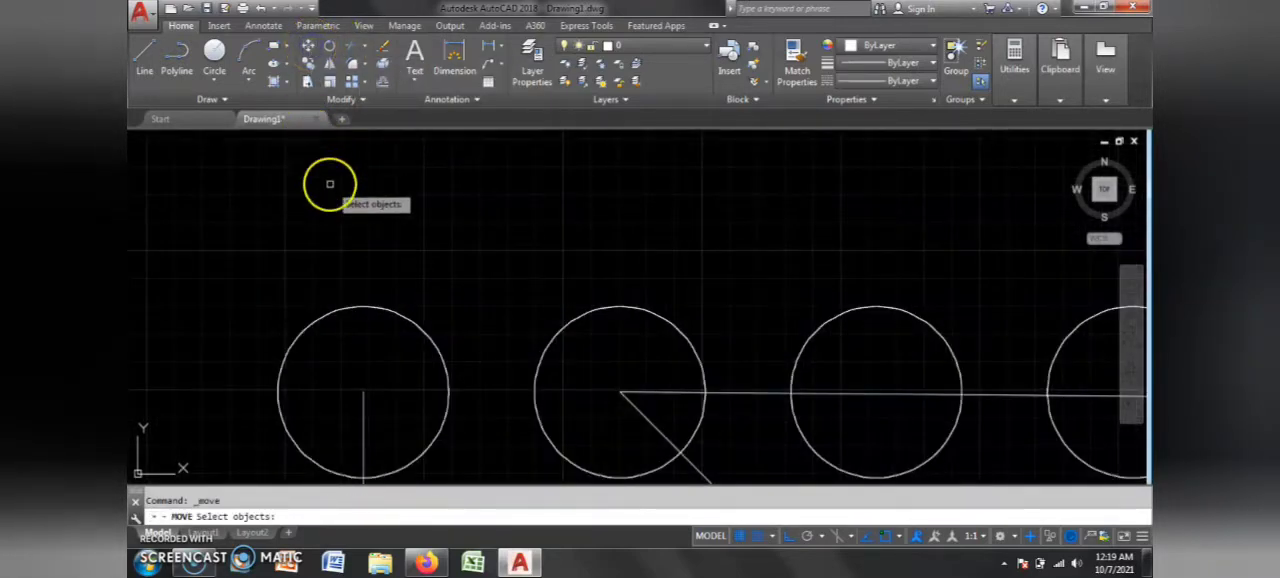
click(423, 287)
click(379, 338)
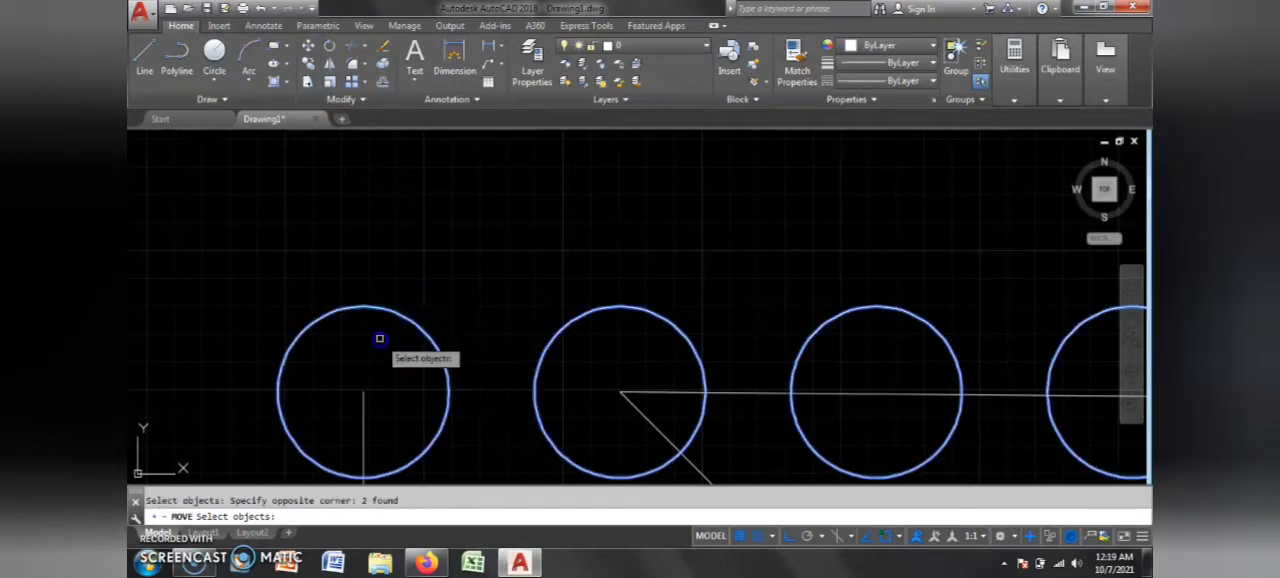
scroll(400, 340, down, 5)
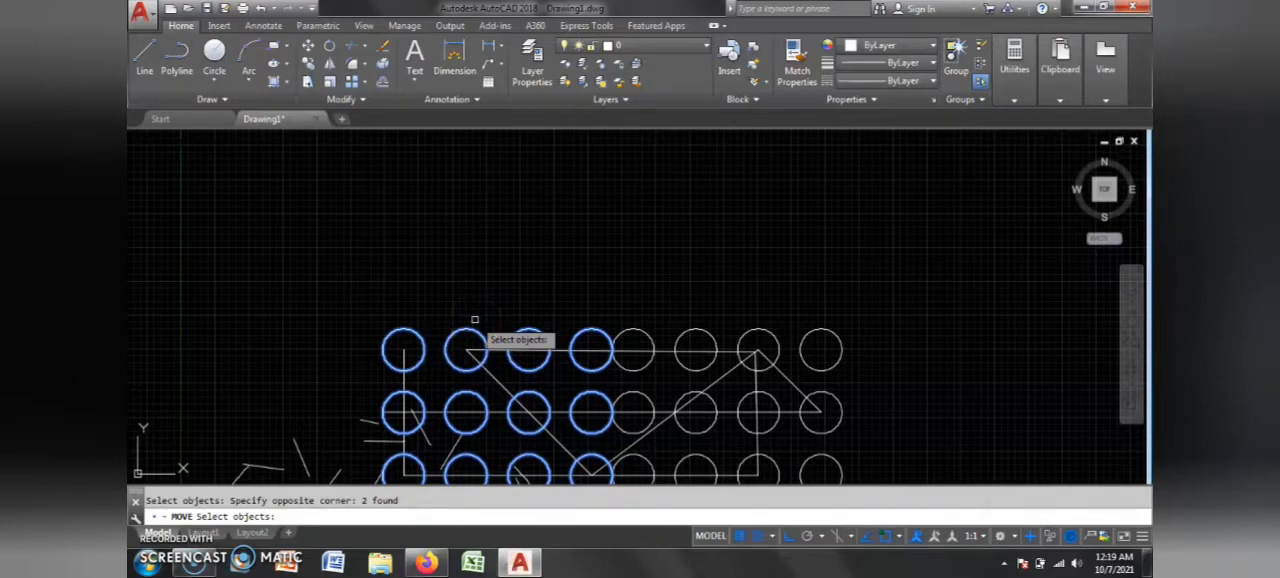
key(Return)
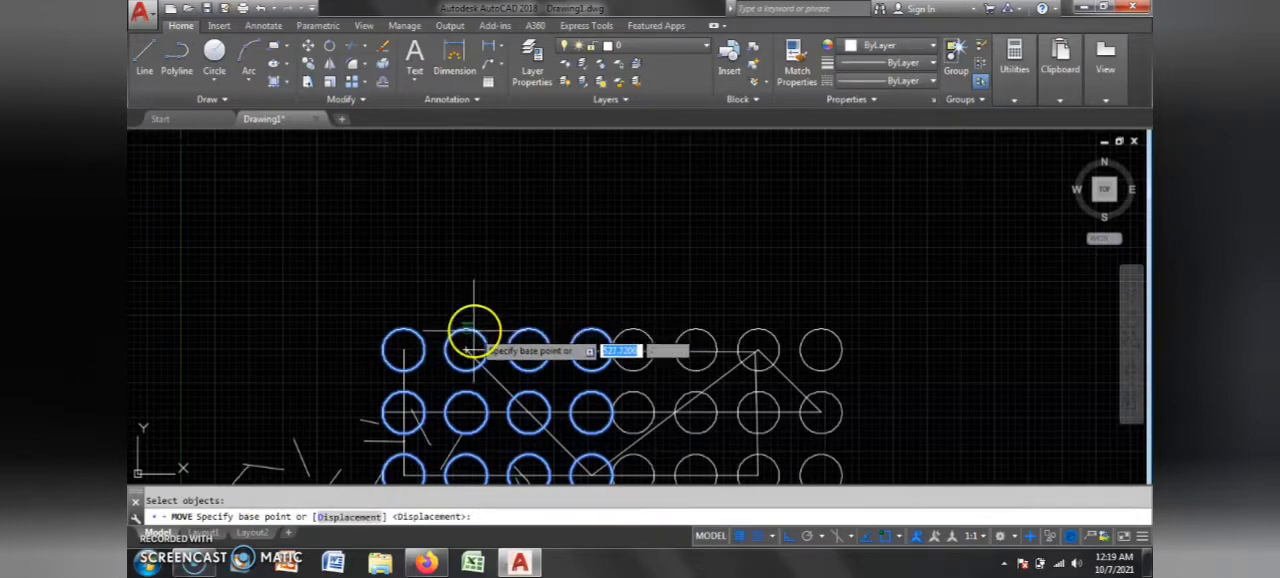
click(468, 325)
scroll(504, 314, down, 6)
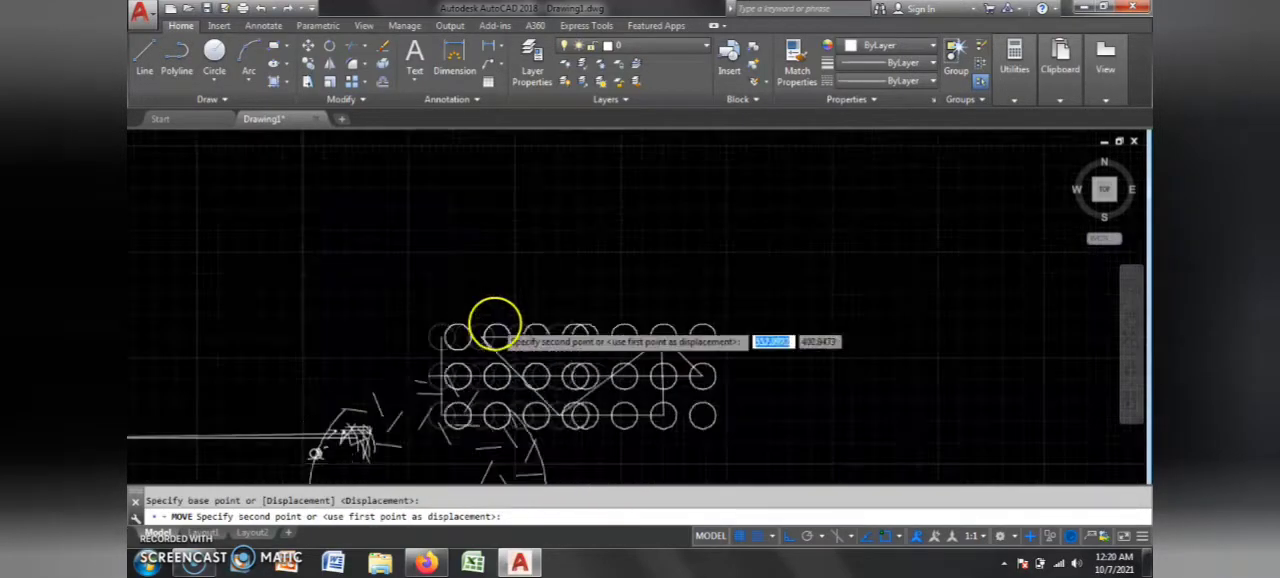
scroll(612, 342, up, 6)
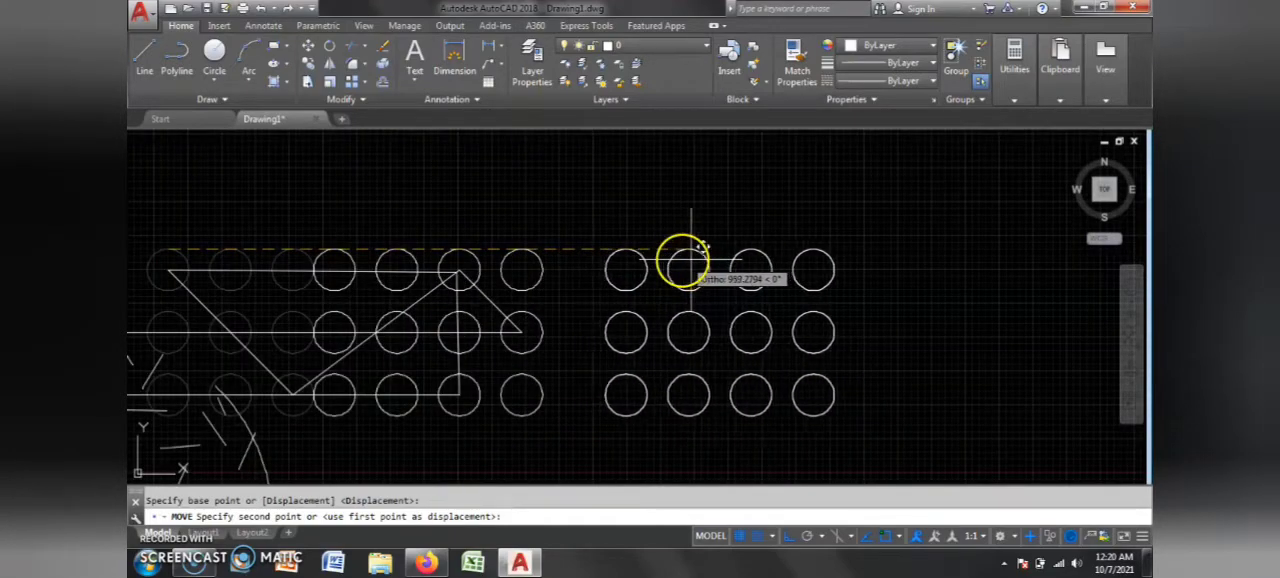
click(790, 537)
scroll(674, 343, down, 2)
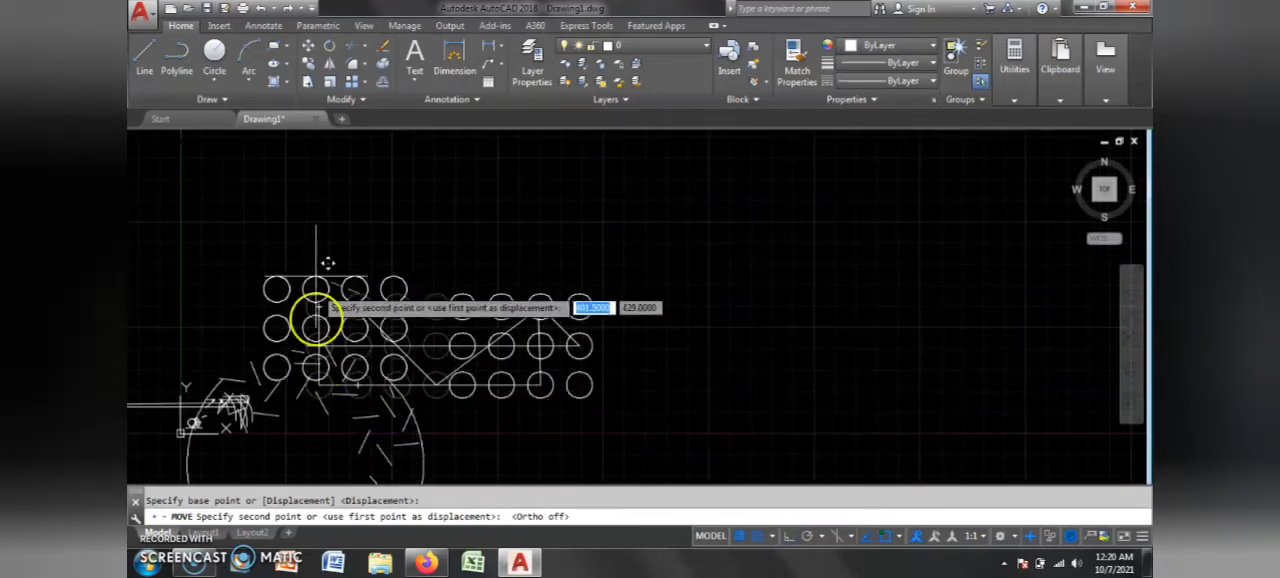
click(684, 192)
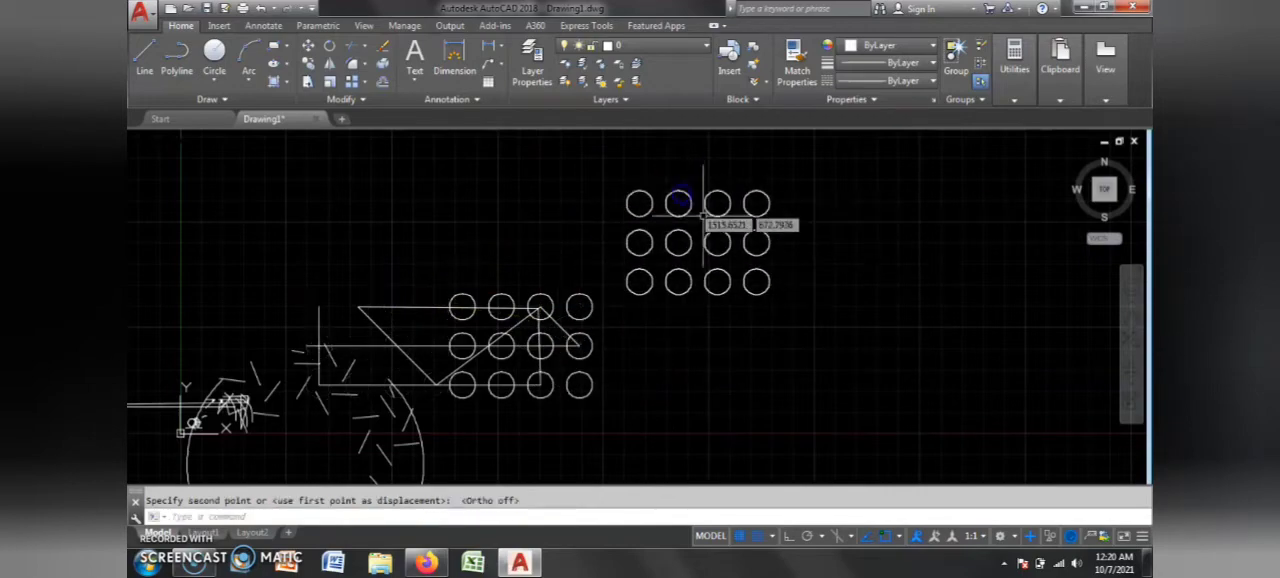
Step: Draw a wide horizontal rectangle in the empty space above the diagonal lines and left of the moved circle array
scroll(560, 312, up, 4)
scroll(760, 320, down, 8)
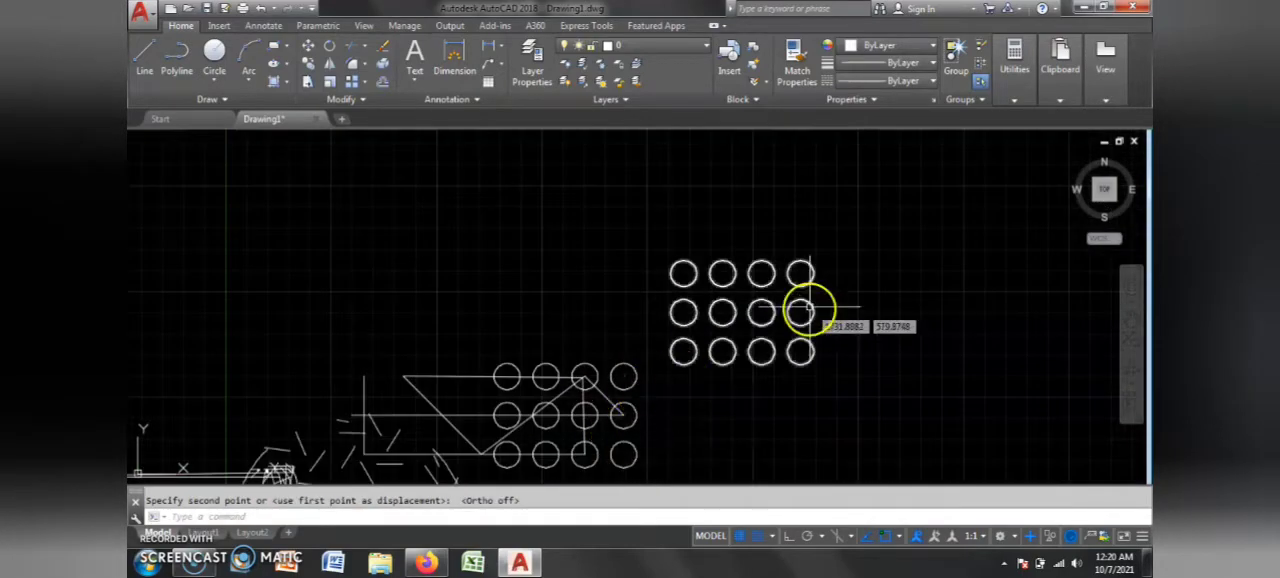
scroll(686, 303, up, 4)
scroll(886, 320, down, 2)
scroll(786, 371, up, 2)
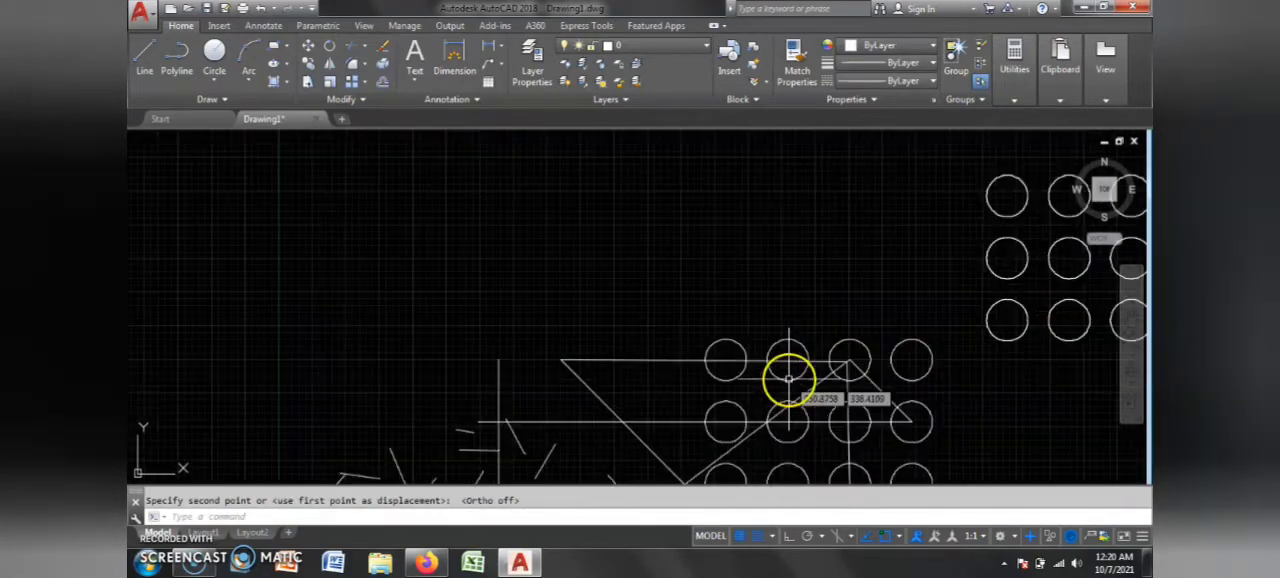
click(272, 47)
click(552, 175)
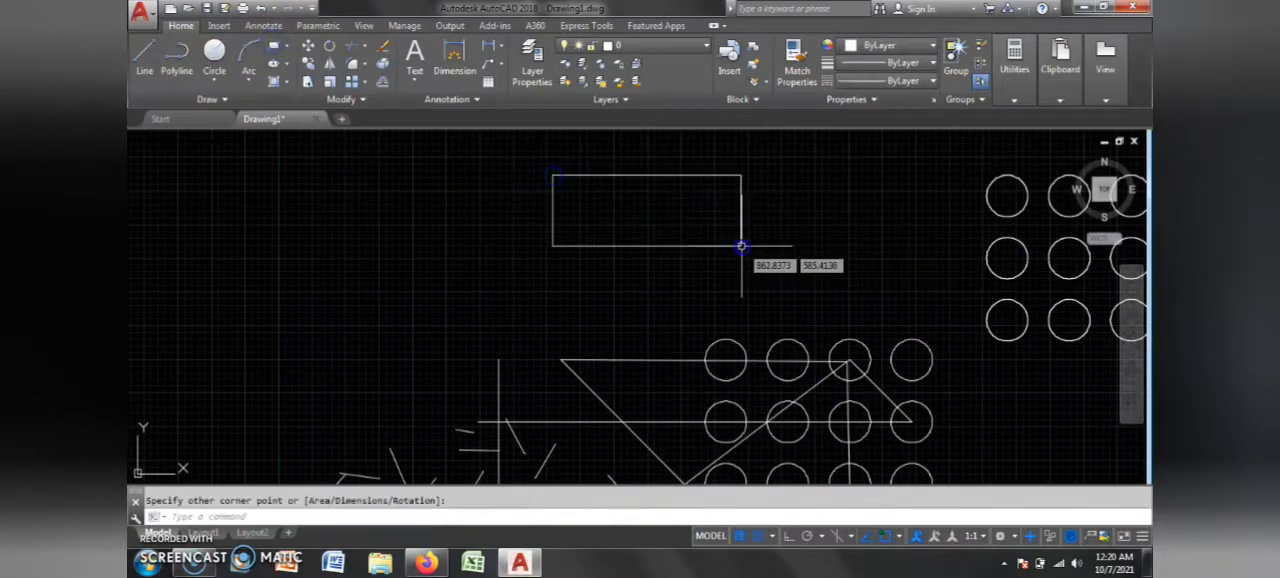
scroll(693, 290, down, 1)
scroll(705, 258, up, 3)
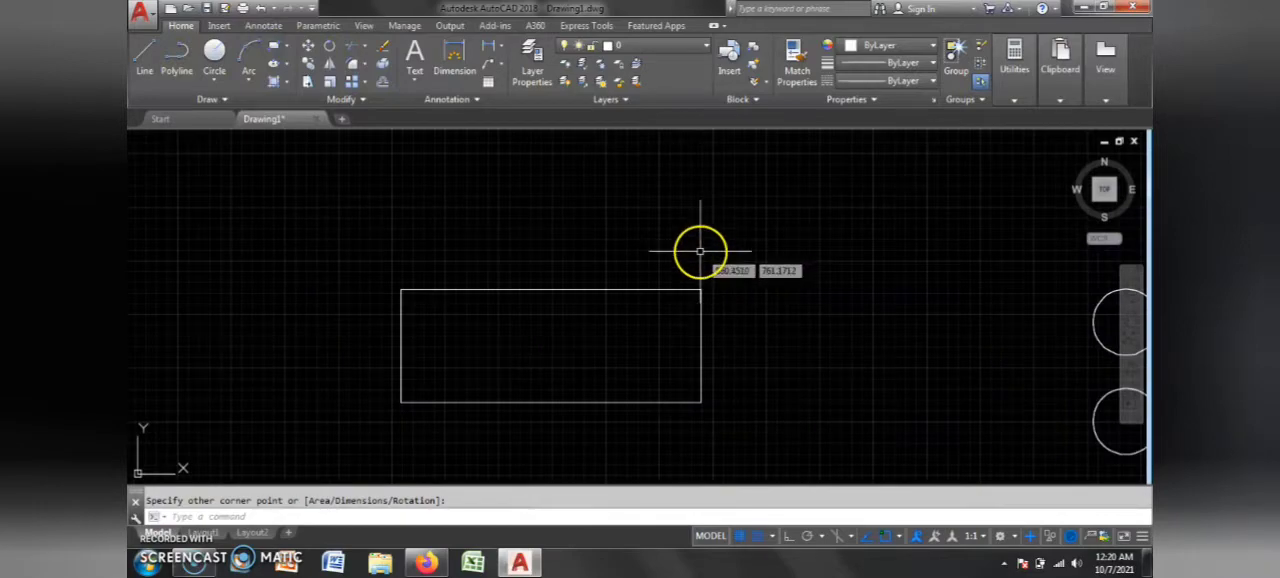
click(700, 251)
Step: Move the rectangle by the midpoint of its top edge to the empty space up and left of the moved circle array
click(307, 46)
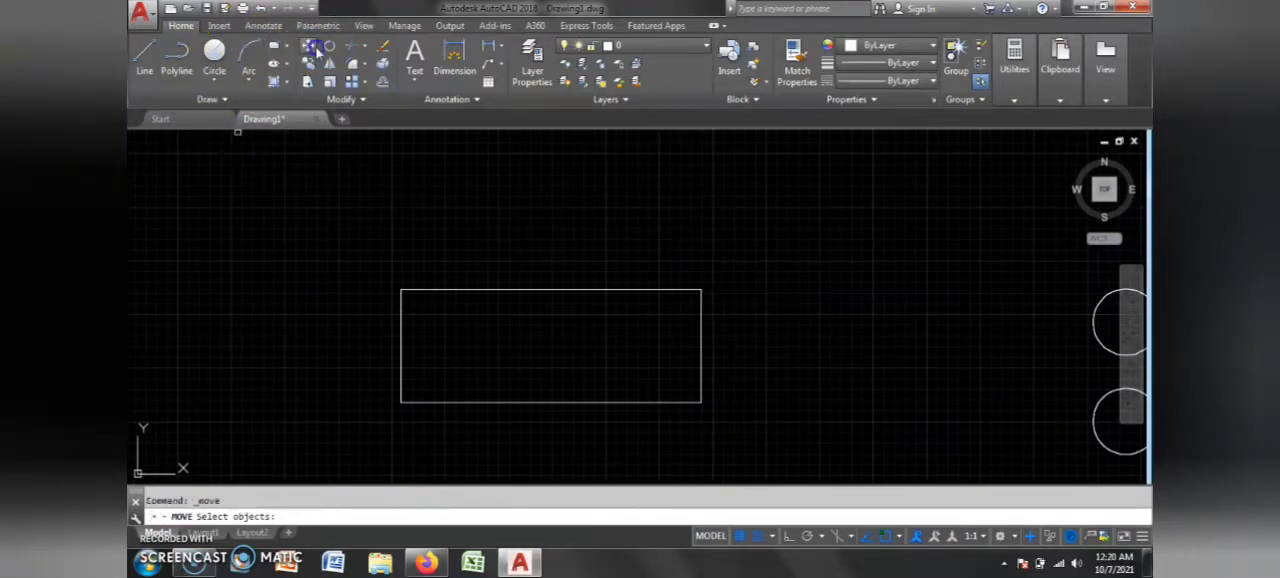
click(554, 290)
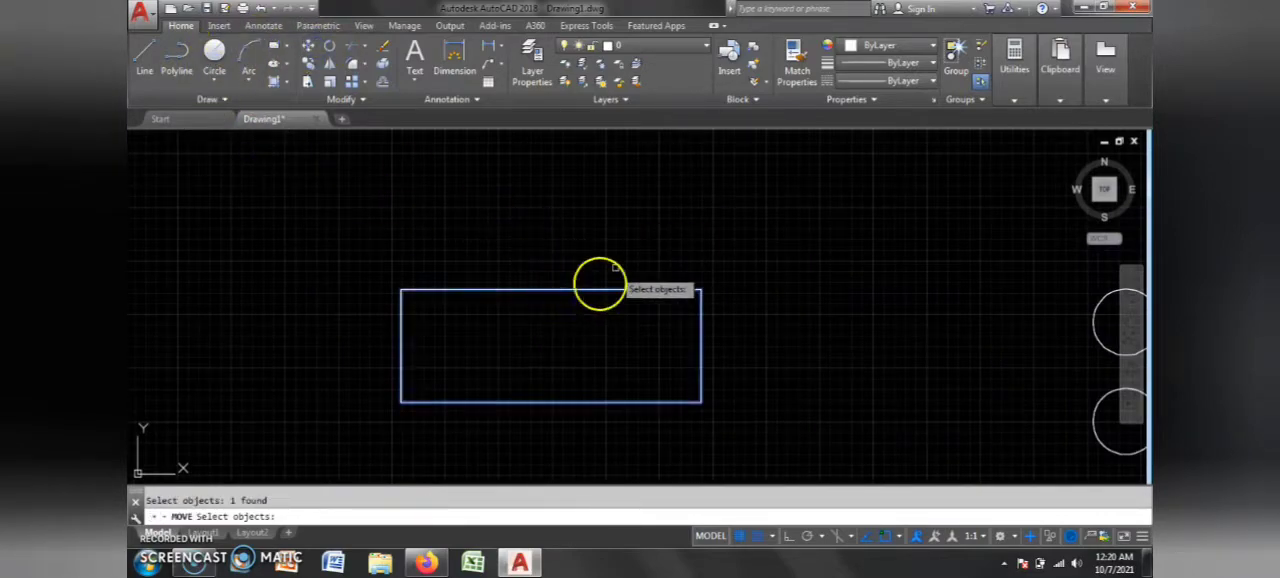
key(Return)
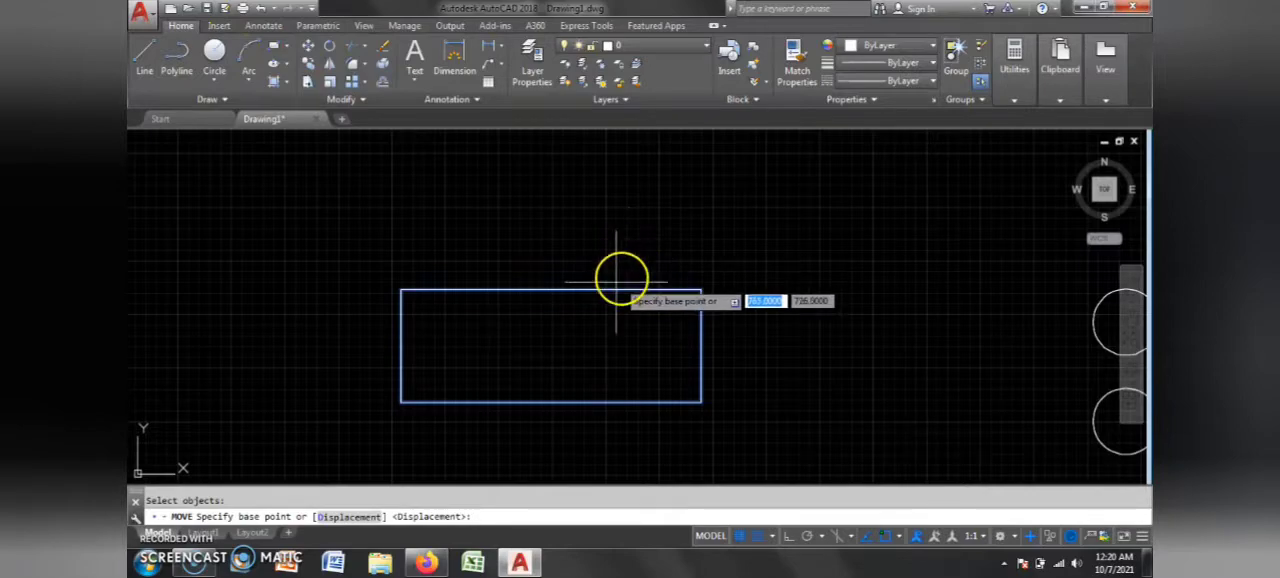
click(550, 291)
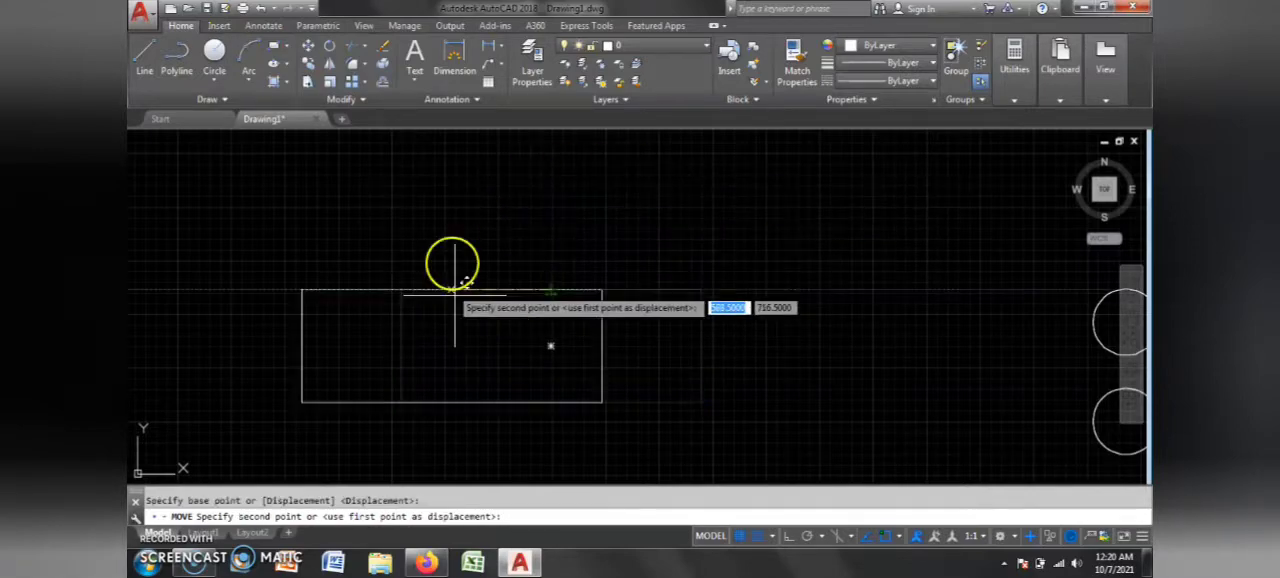
scroll(560, 320, down, 5)
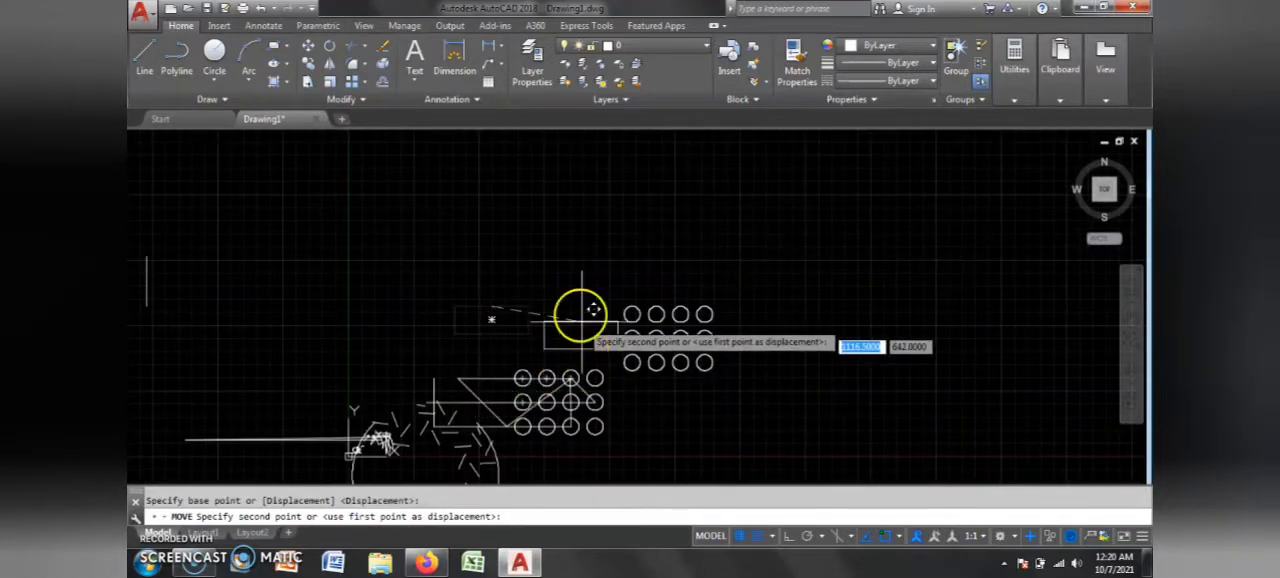
scroll(566, 298, up, 2)
scroll(566, 298, up, 2)
click(551, 190)
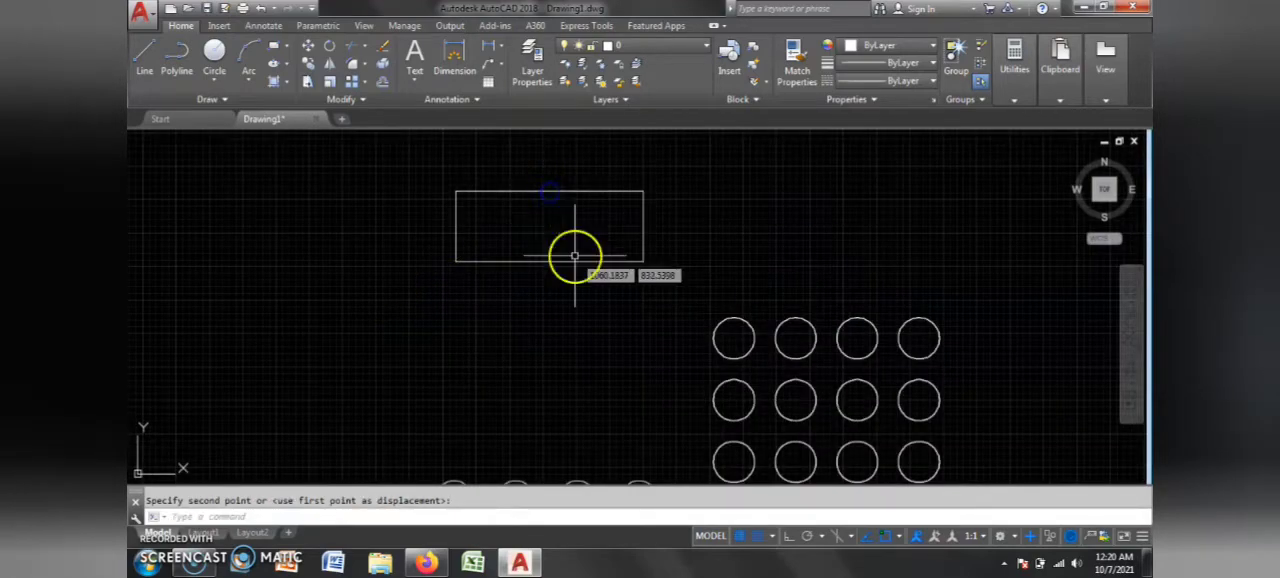
Step: Rotate the rectangle by about 179° around its upper-right corner
scroll(672, 310, down, 4)
scroll(669, 309, up, 4)
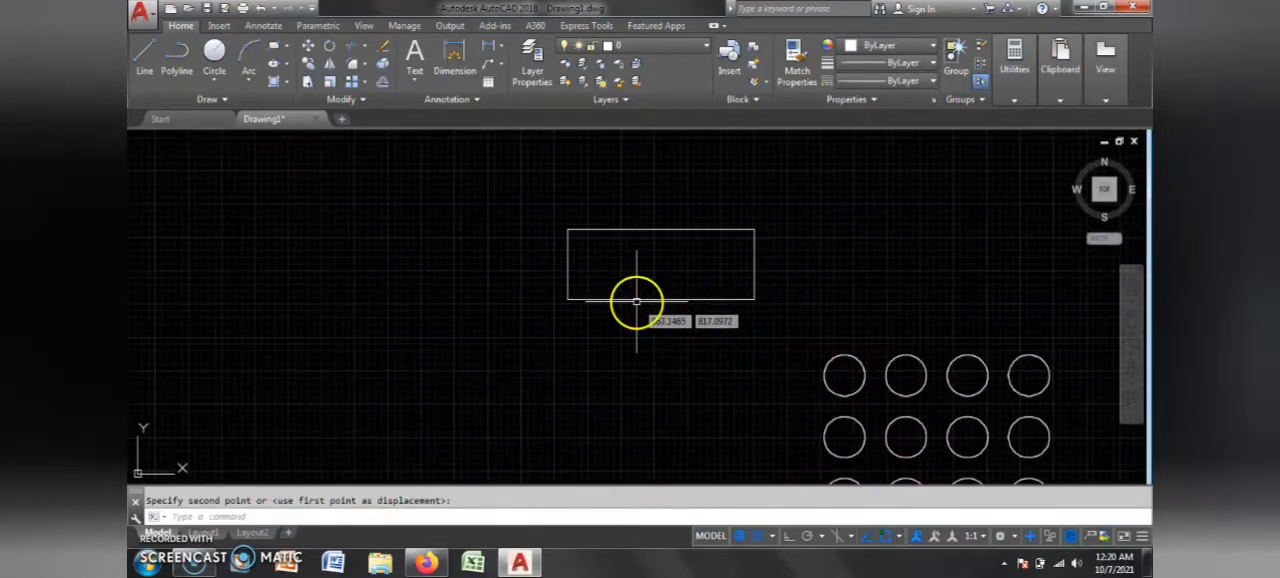
scroll(633, 297, up, 4)
scroll(630, 348, down, 2)
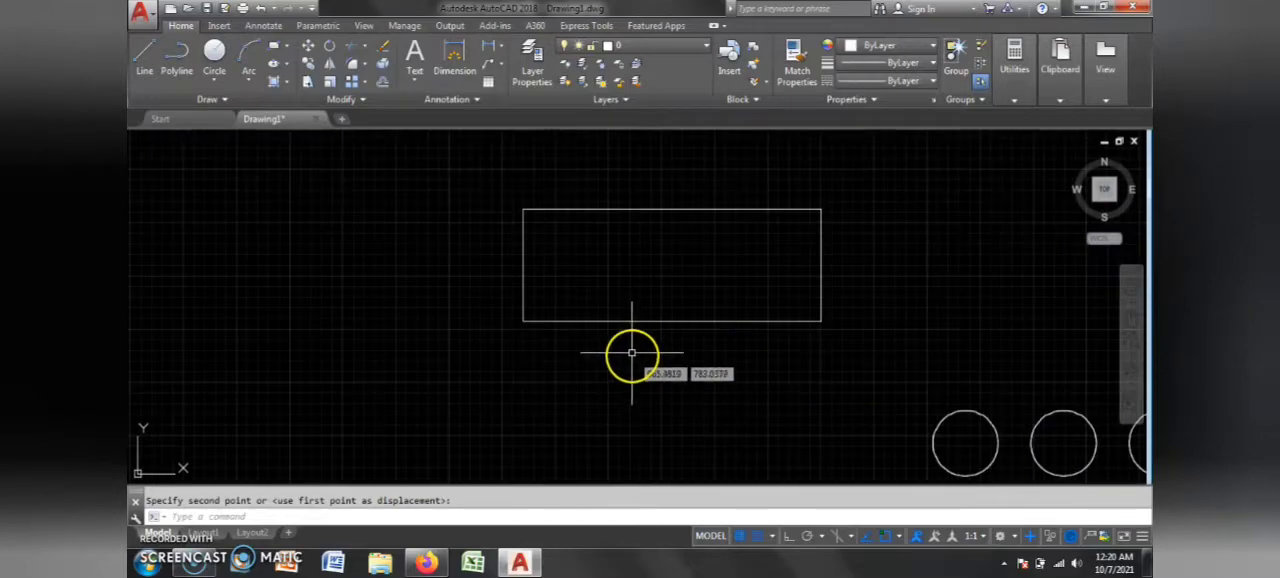
click(330, 46)
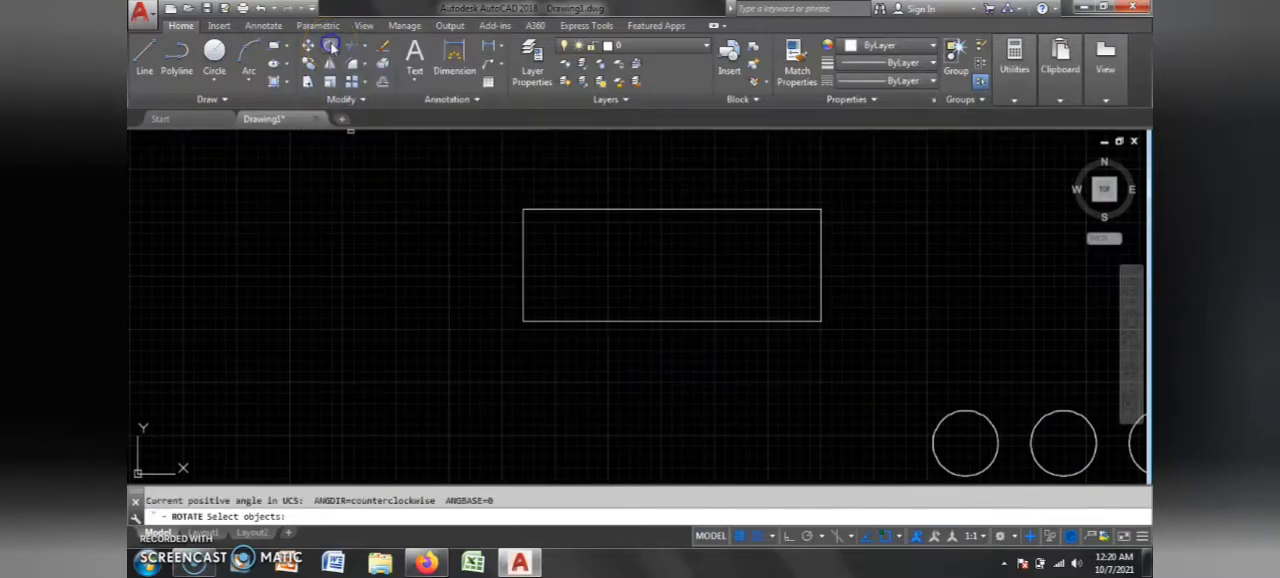
click(809, 211)
scroll(721, 237, down, 4)
key(Return)
scroll(755, 229, up, 4)
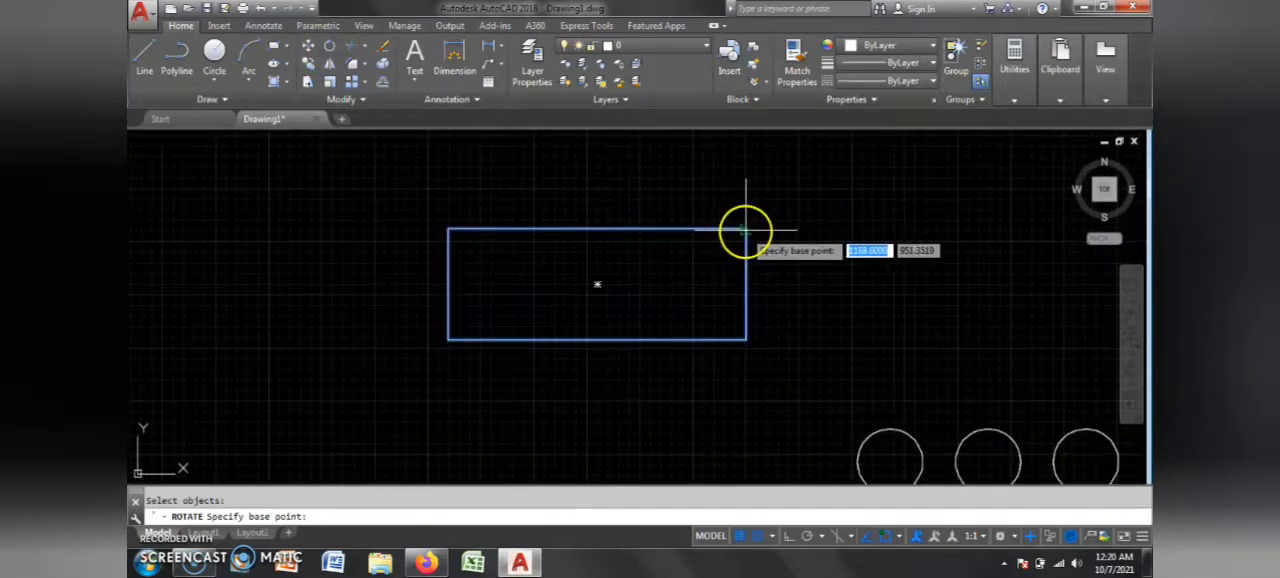
click(745, 230)
scroll(723, 243, down, 3)
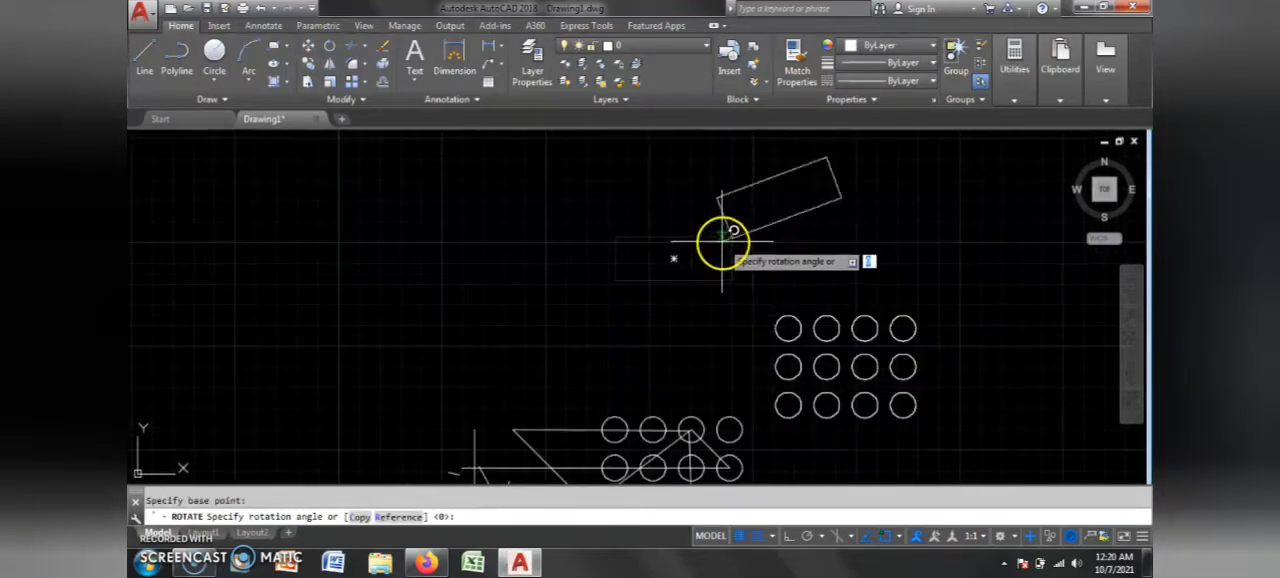
scroll(706, 218, down, 3)
scroll(708, 229, up, 6)
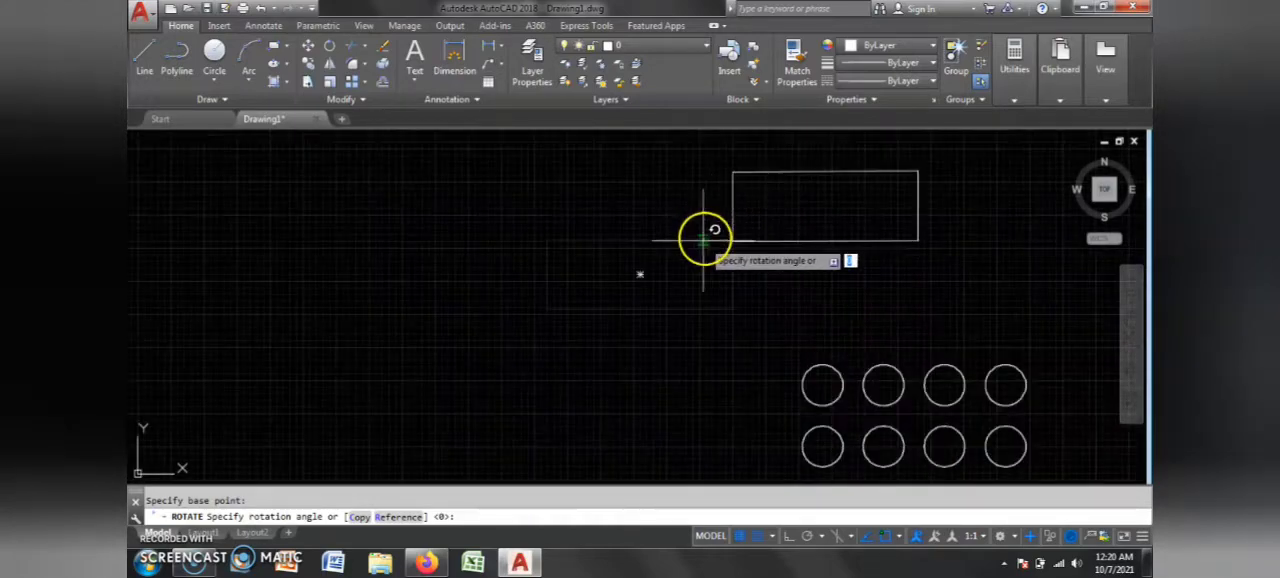
scroll(562, 234, down, 4)
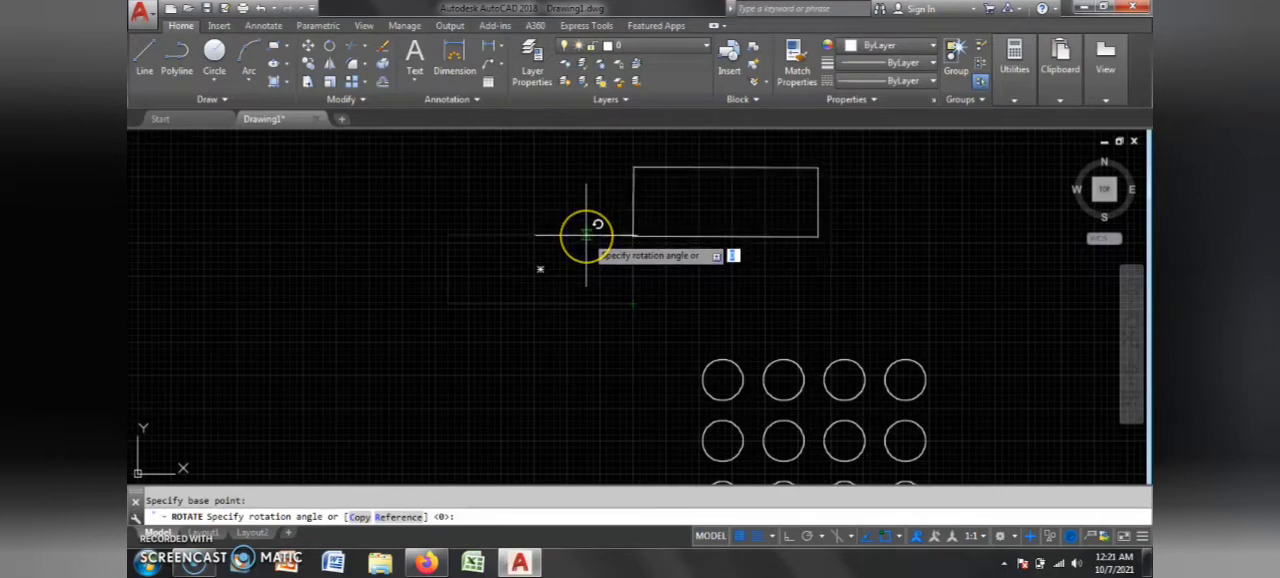
click(586, 234)
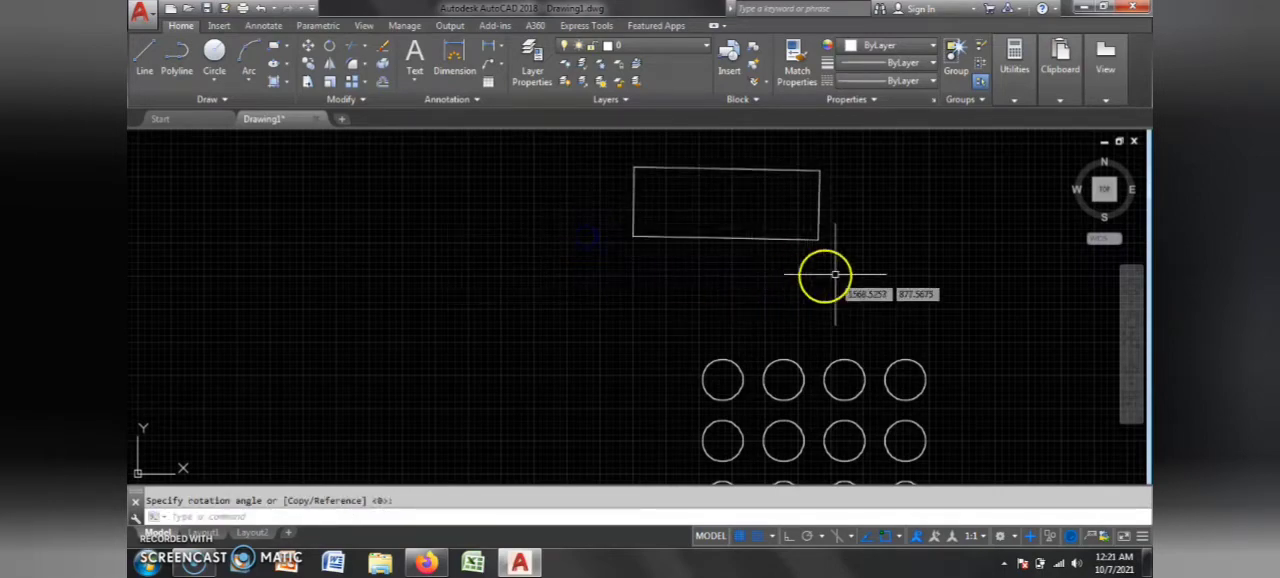
Step: Rotate the rectangle again around its lower-right corner so it slants steeply upward to the right
scroll(860, 257, up, 2)
scroll(763, 255, down, 4)
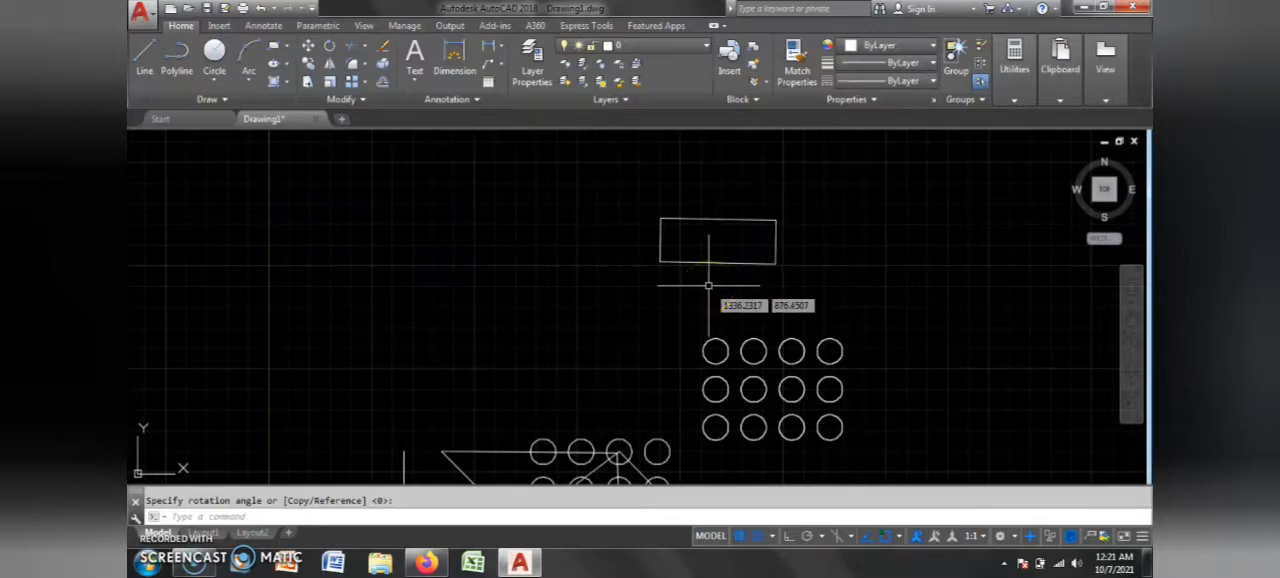
scroll(785, 249, up, 3)
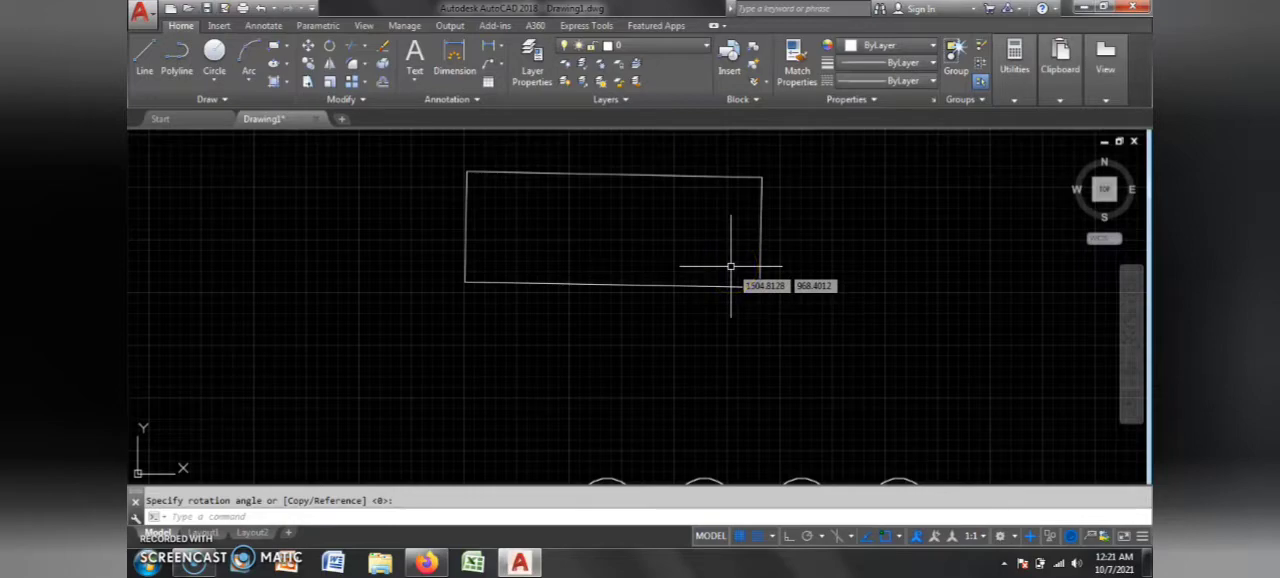
key(Return)
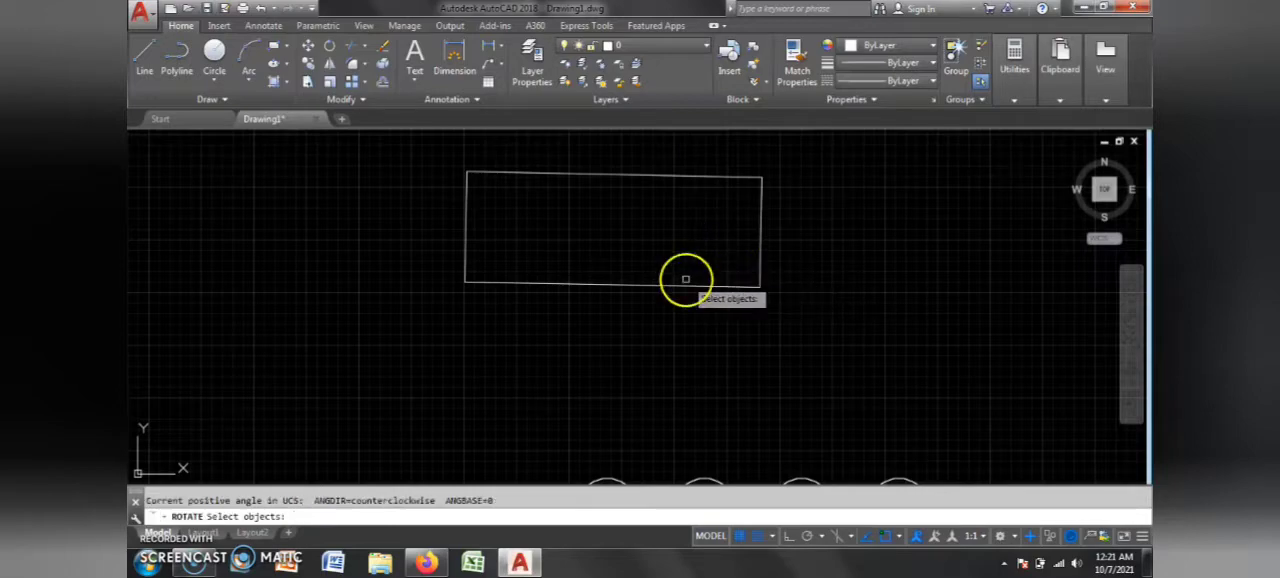
click(680, 284)
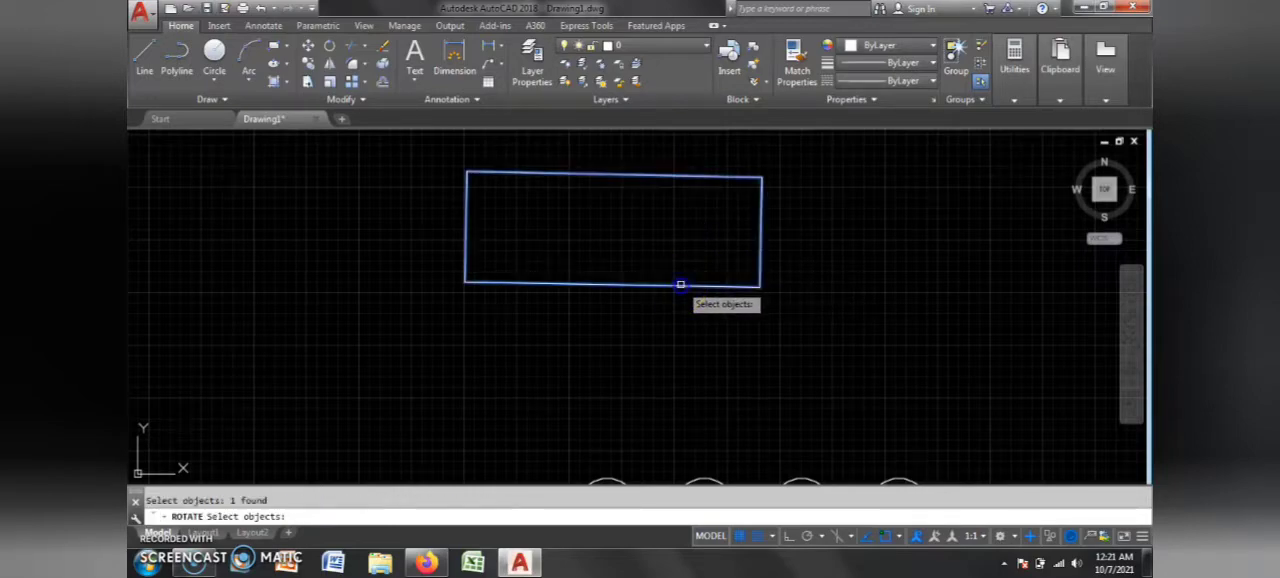
right_click(709, 309)
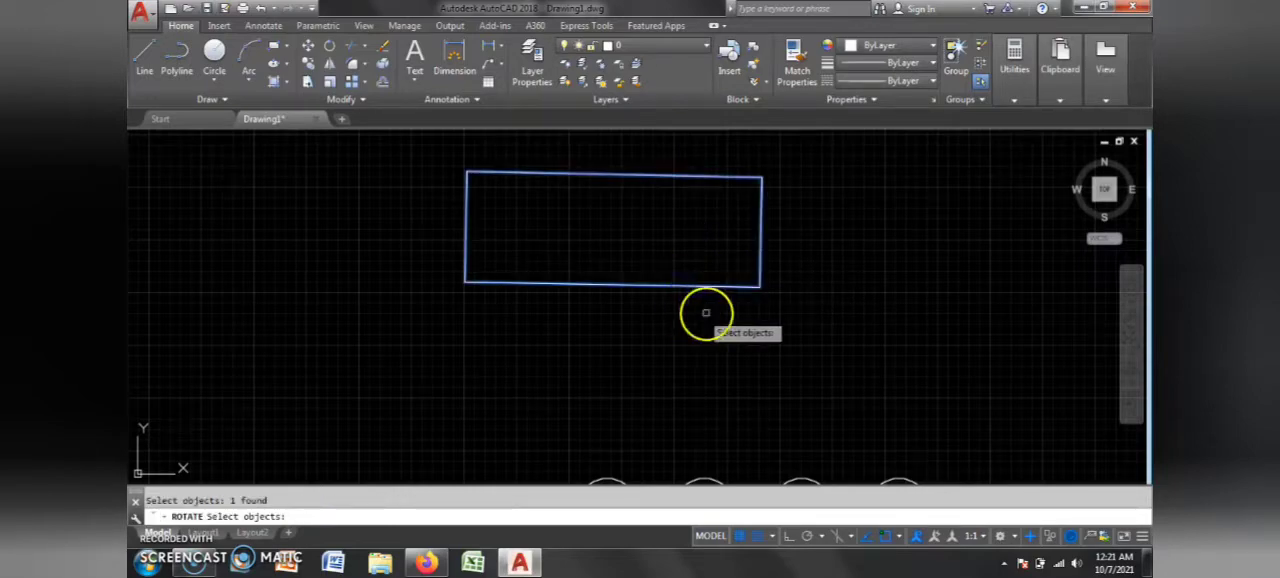
click(761, 287)
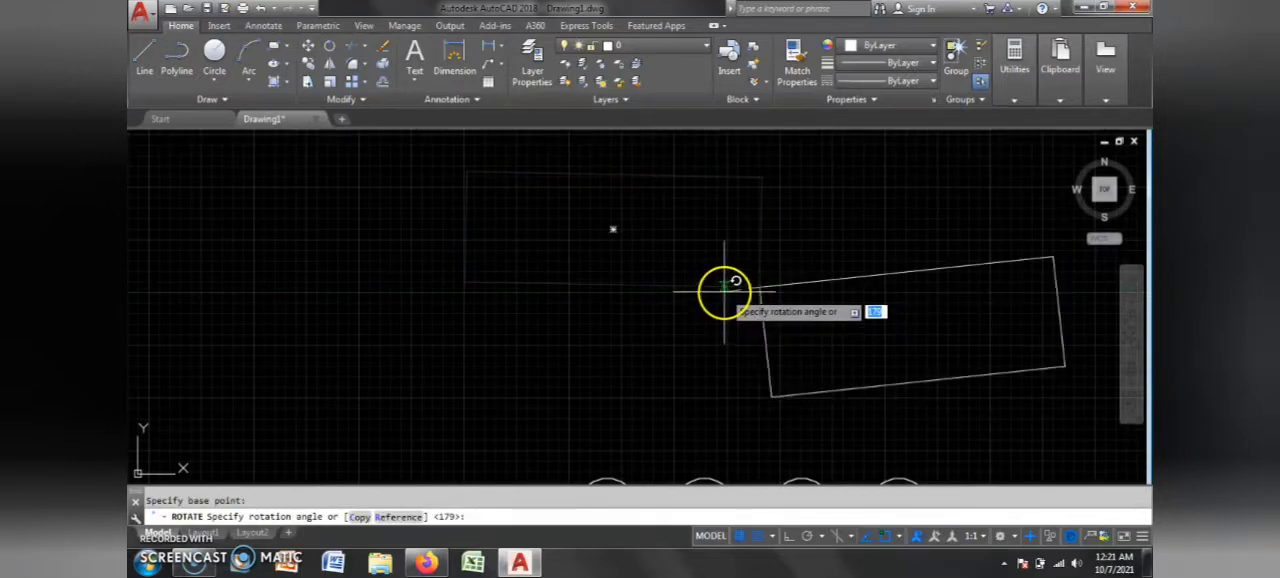
click(711, 346)
Step: Start Trim with the zigzag polyline, all circles in the first two columns and the third column's upper two as cutting edges
scroll(703, 370, down, 2)
scroll(808, 320, up, 2)
scroll(757, 329, down, 4)
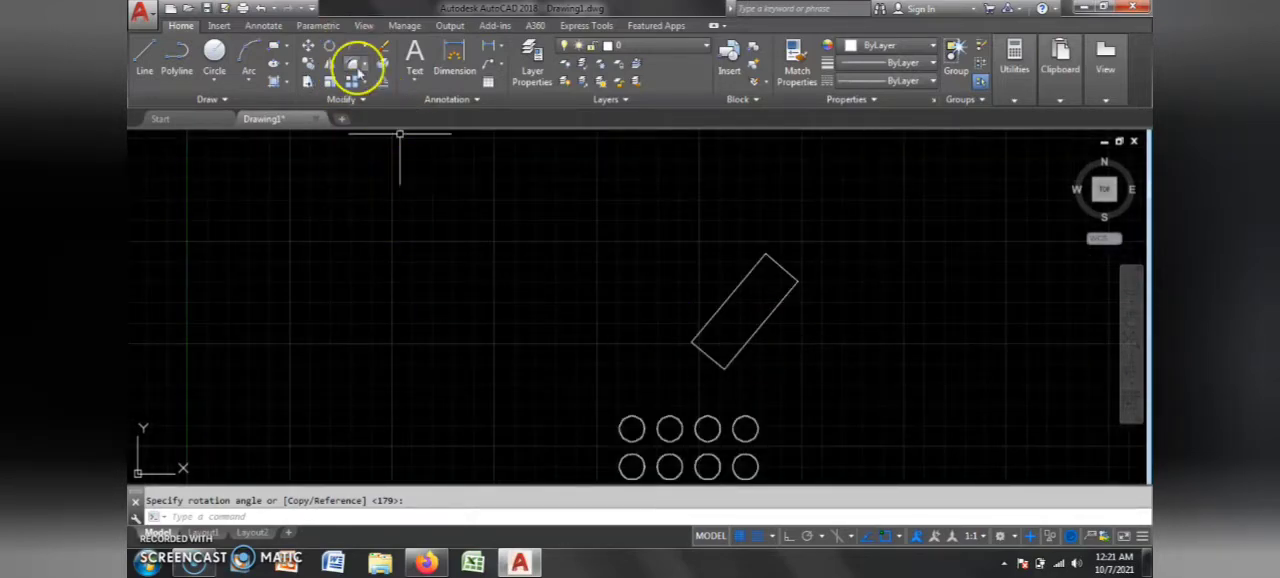
scroll(496, 218, down, 4)
scroll(418, 323, up, 5)
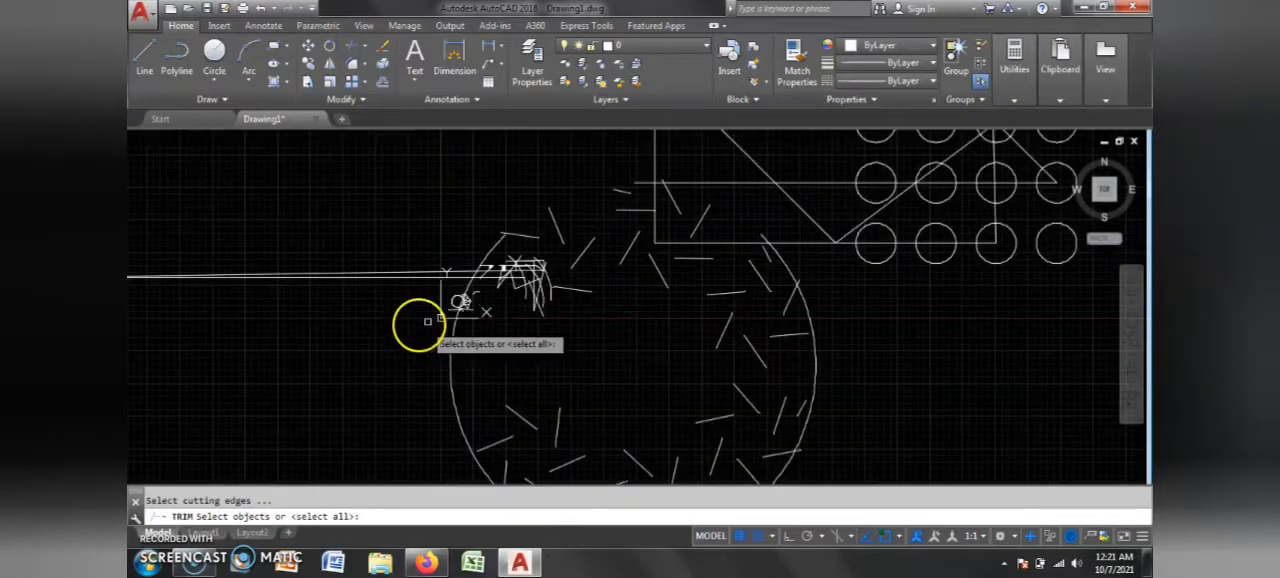
scroll(546, 308, down, 2)
scroll(792, 201, up, 5)
scroll(463, 214, down, 3)
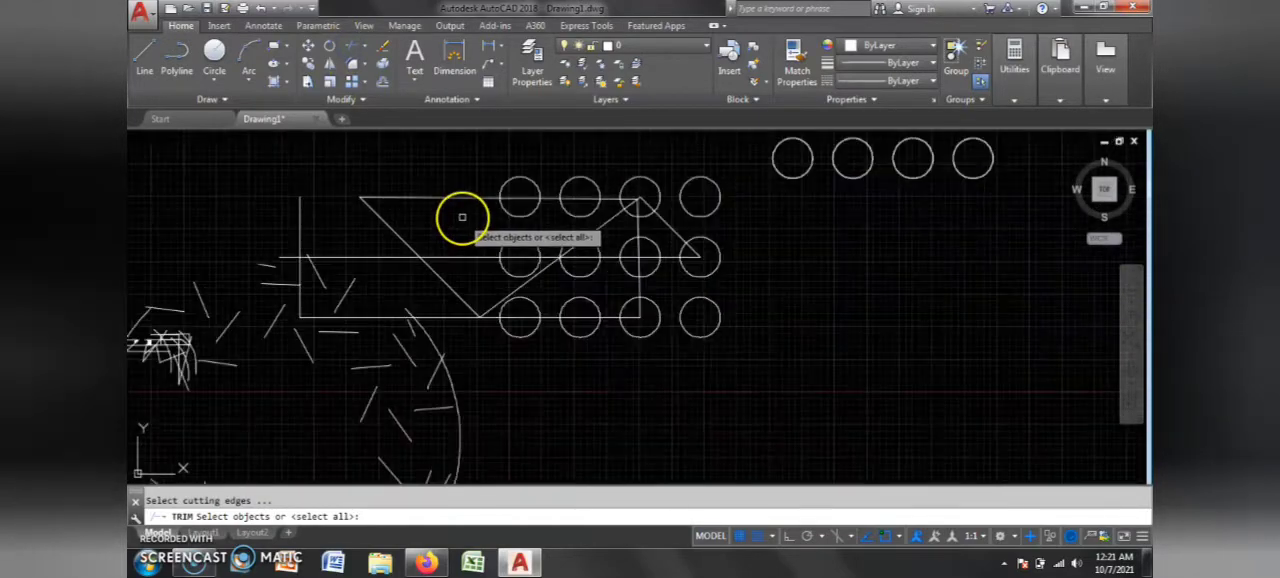
click(455, 197)
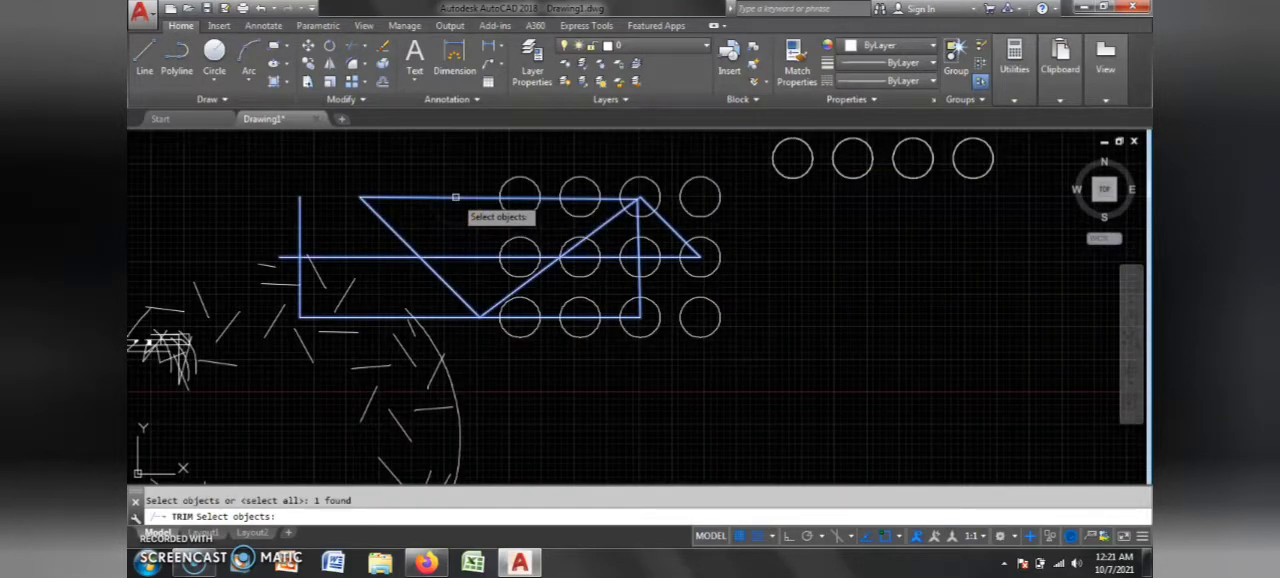
click(604, 251)
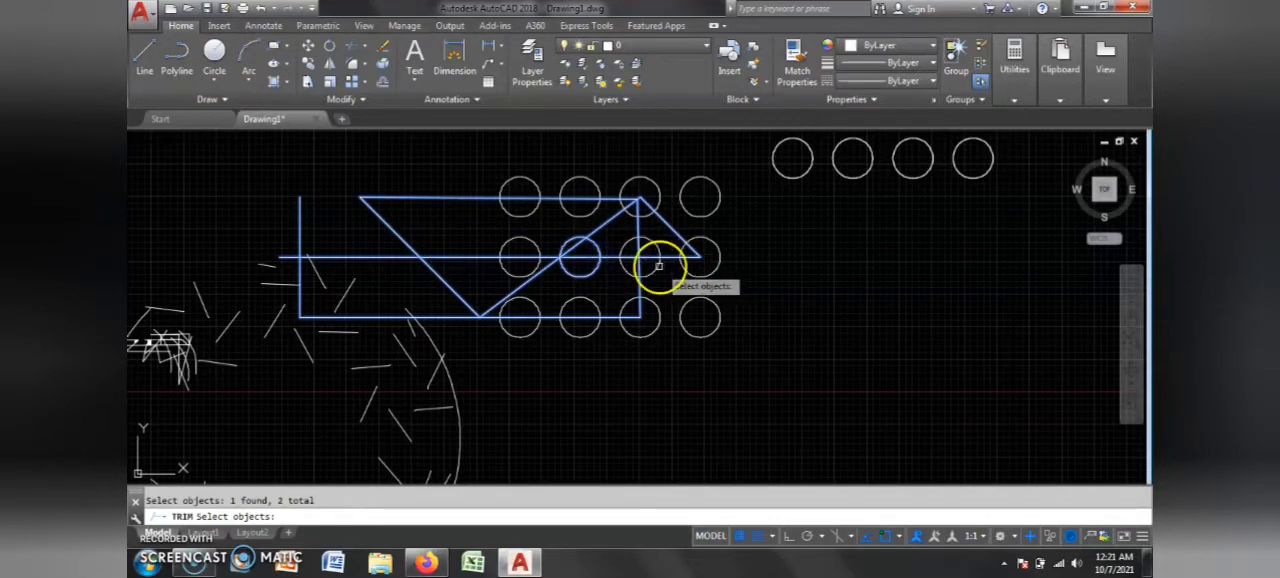
click(588, 302)
click(526, 332)
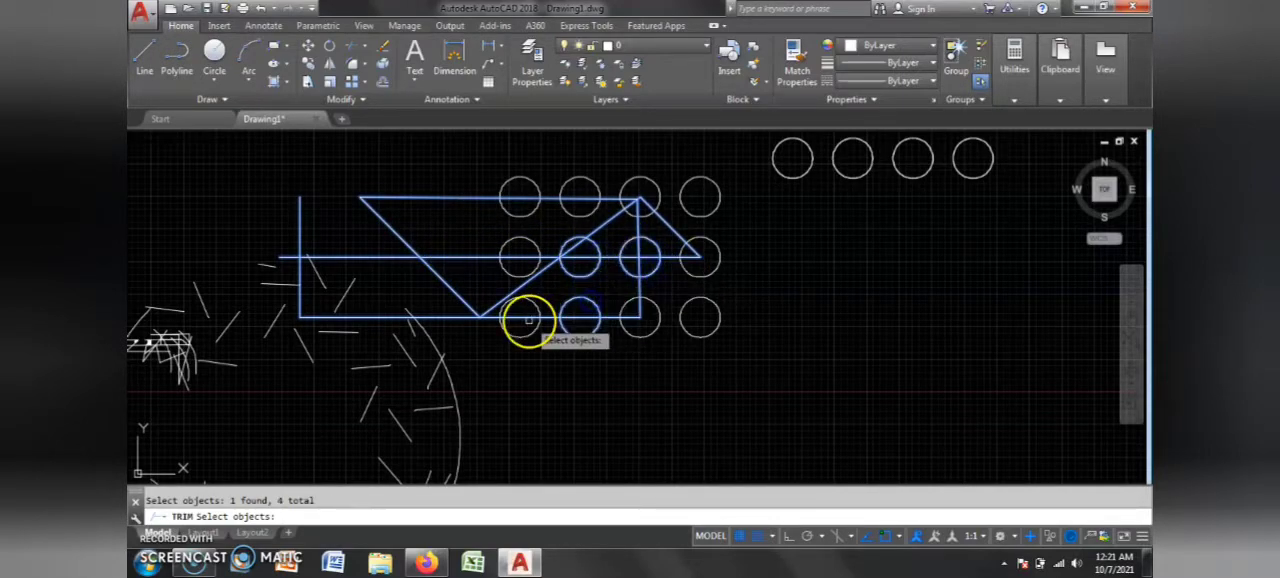
click(503, 270)
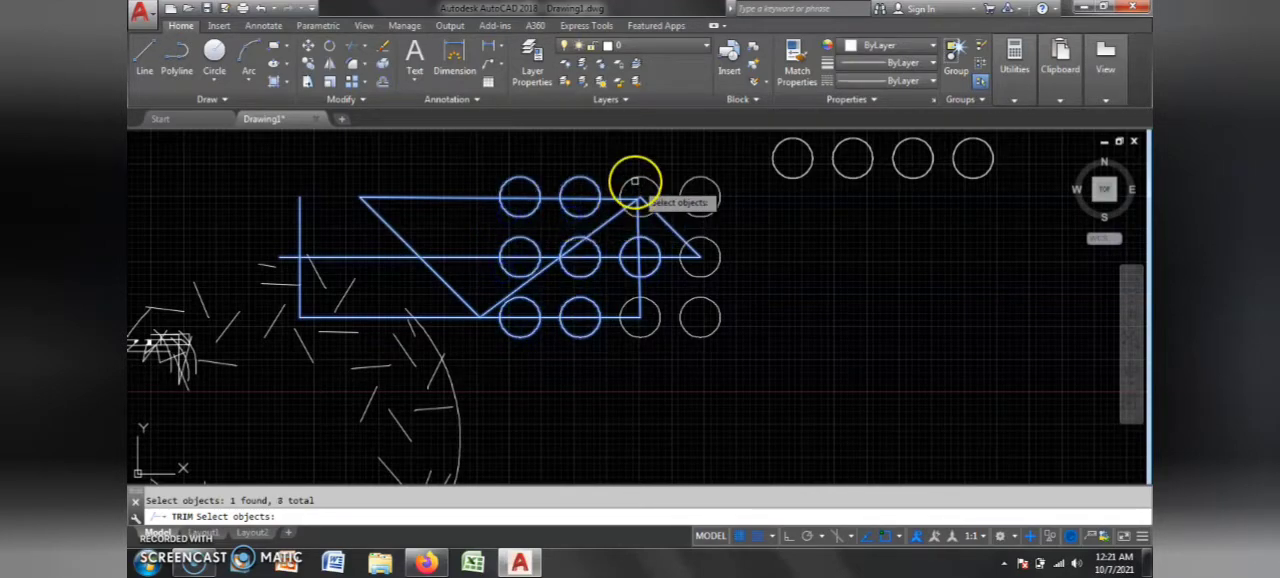
key(Return)
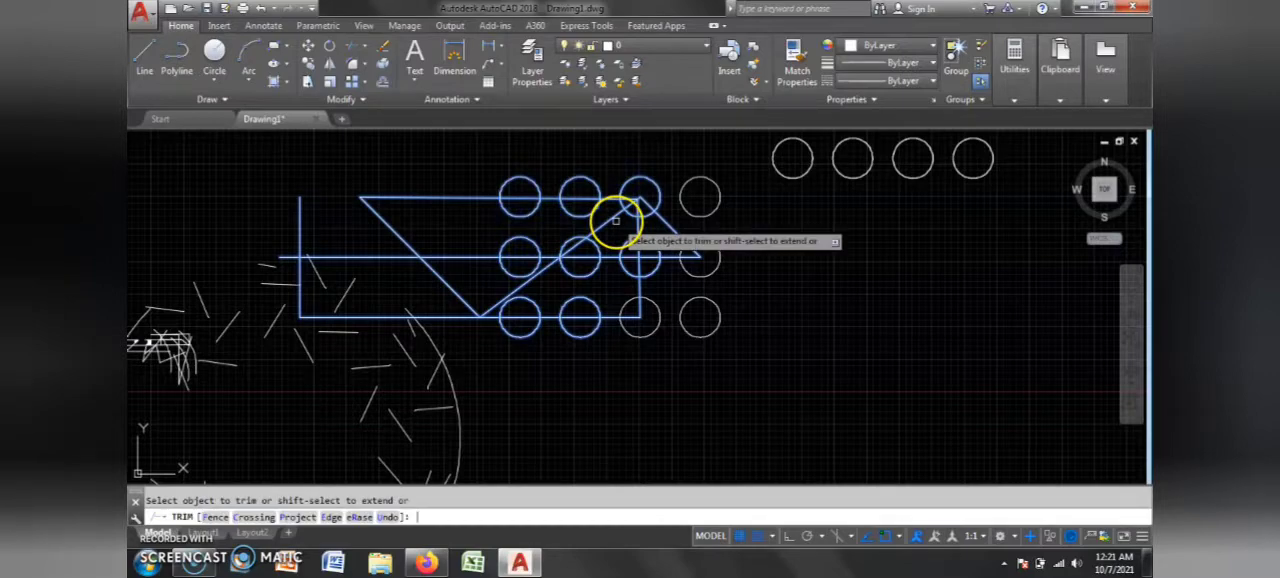
Step: Trim the polyline inside the first three middle-row circles and first two bottom-row circles, plus the diagonal between the bottom vertex and second middle-row circle
scroll(612, 226, up, 4)
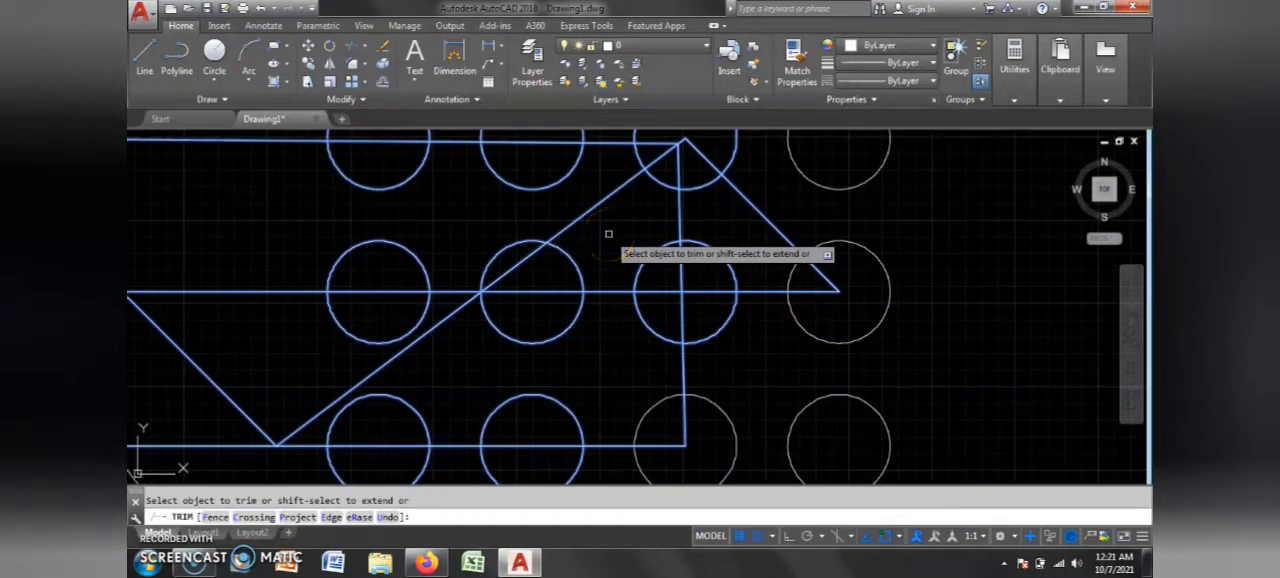
click(521, 260)
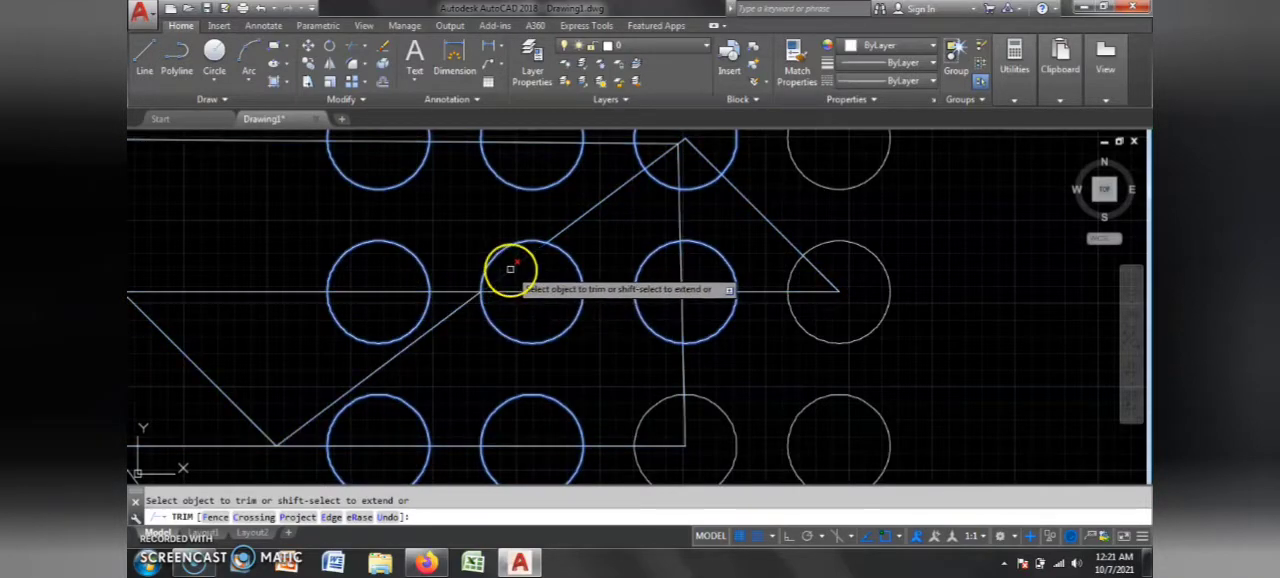
click(510, 268)
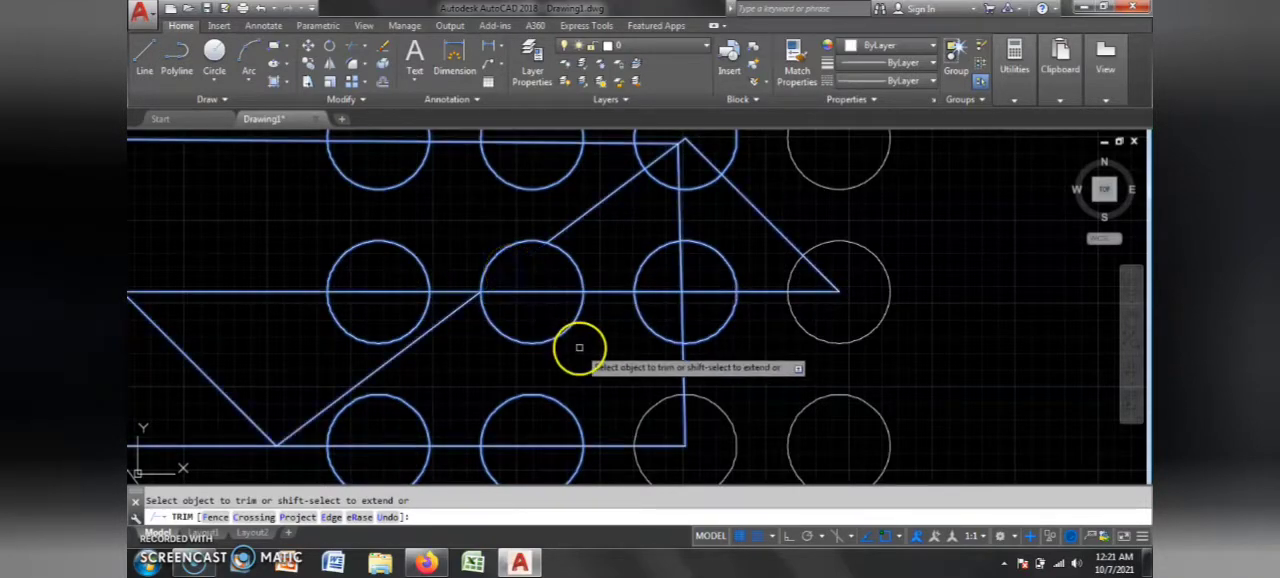
click(549, 290)
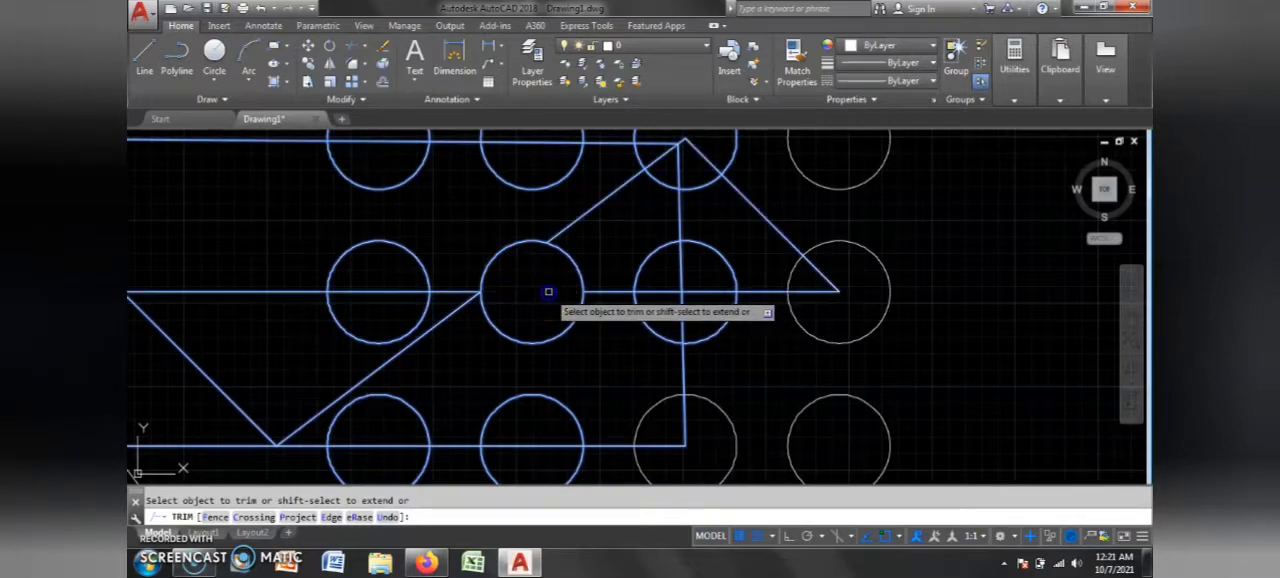
click(690, 290)
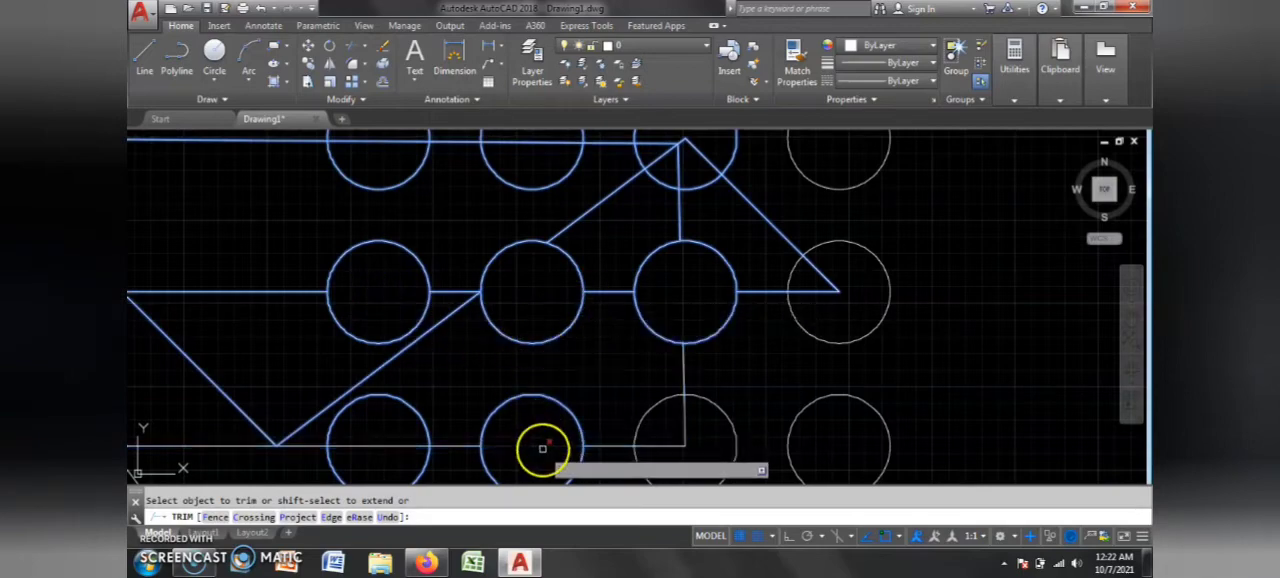
click(362, 380)
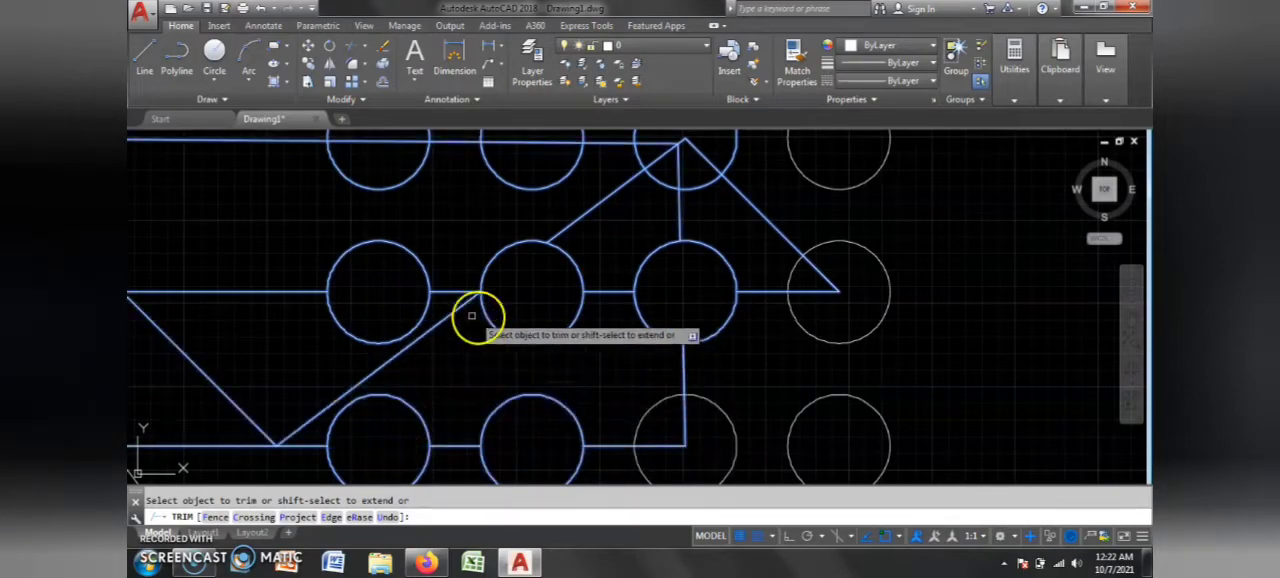
scroll(574, 349, down, 3)
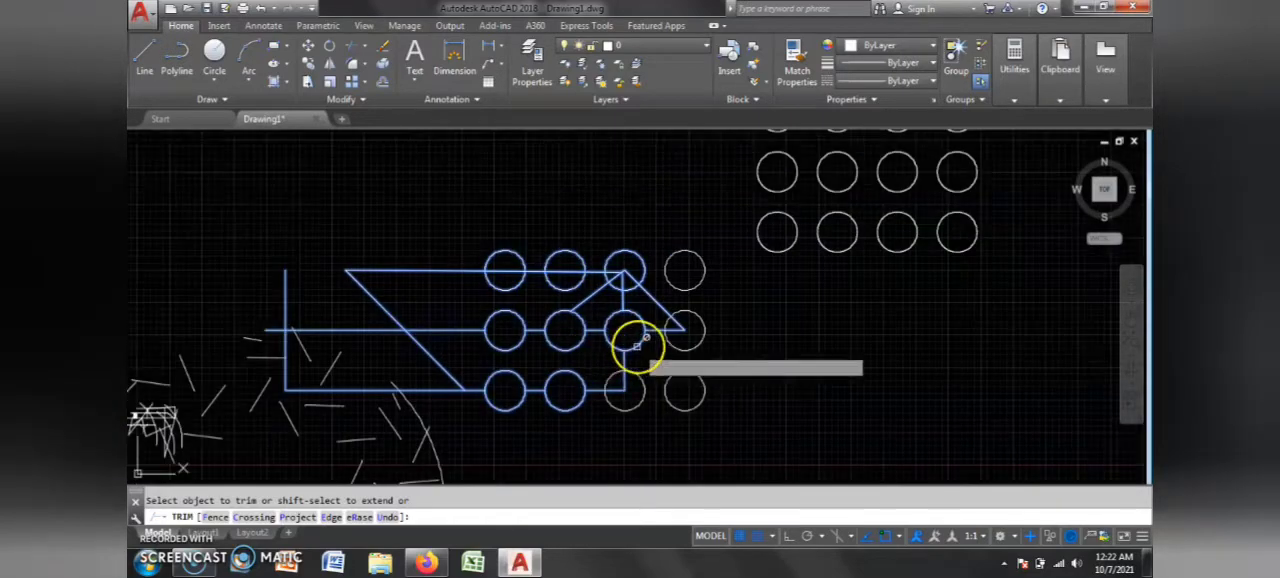
key(Escape)
scroll(575, 340, up, 5)
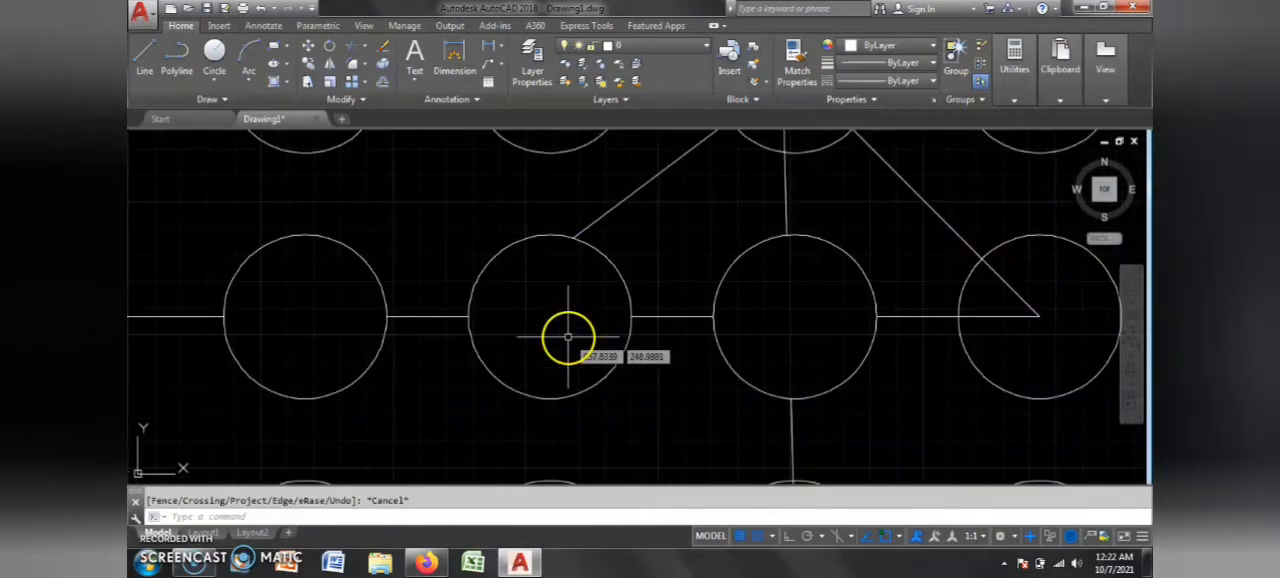
scroll(577, 346, down, 5)
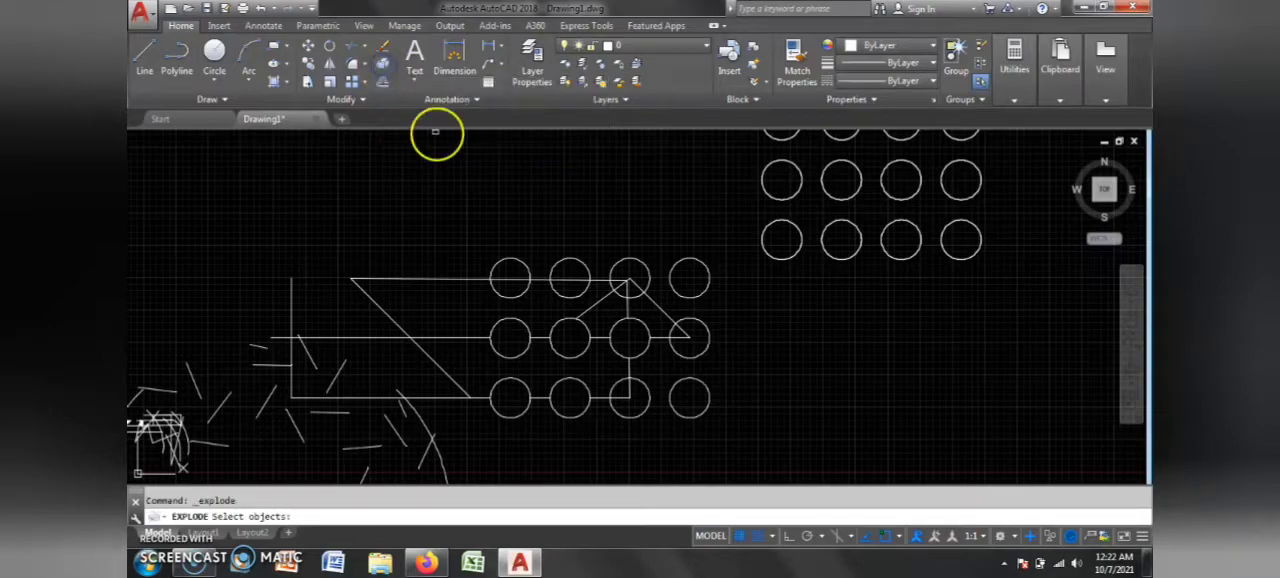
scroll(660, 207, down, 6)
scroll(748, 133, up, 8)
key(Escape)
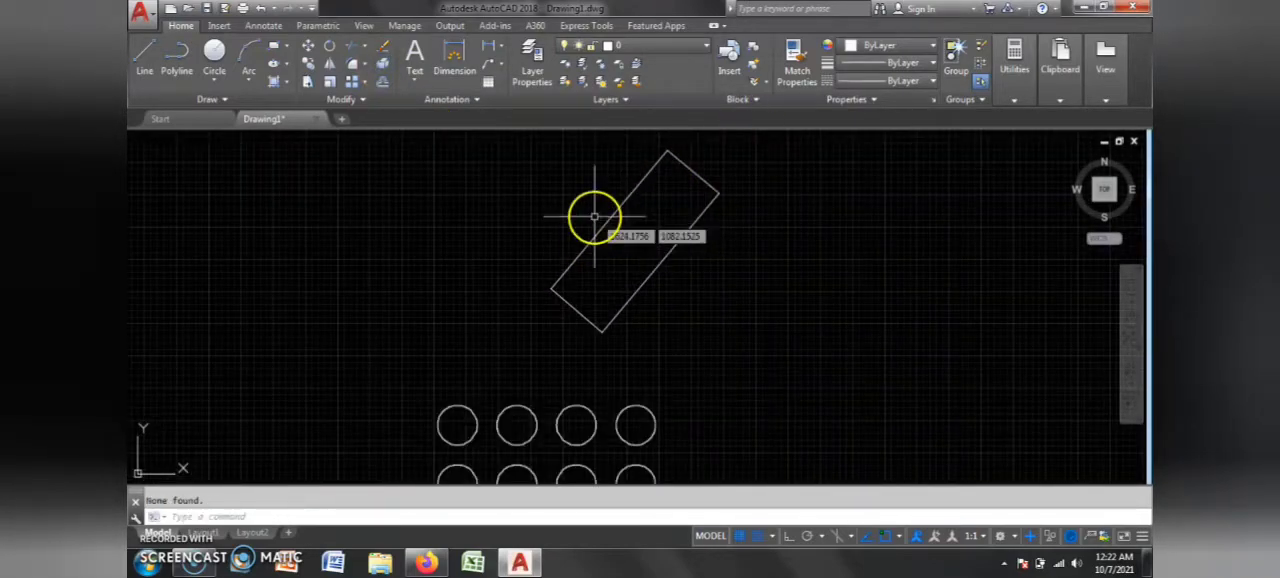
Step: Select the rotated rectangle to examine whether its sides form a single object, and clear the selection
click(608, 220)
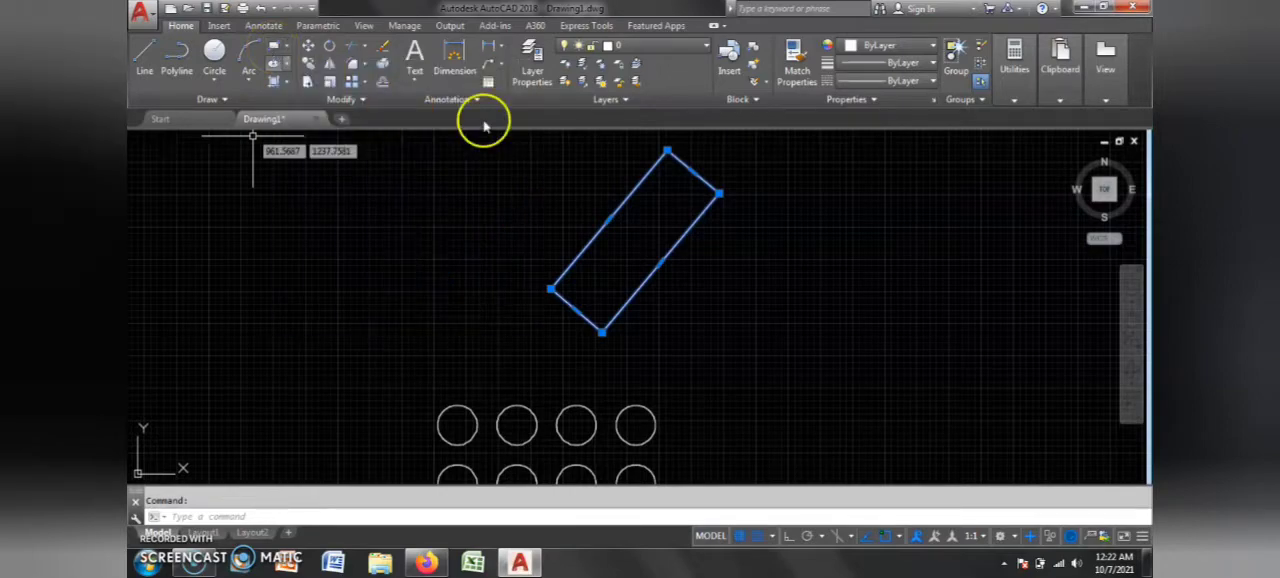
click(586, 252)
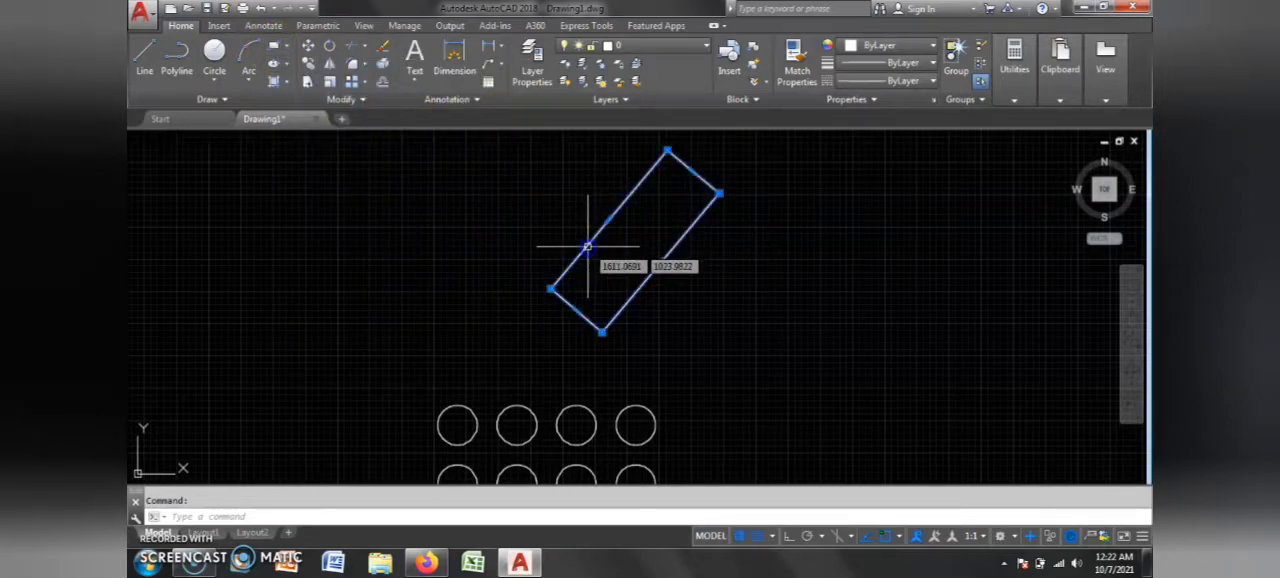
scroll(630, 193, up, 3)
scroll(511, 268, down, 5)
key(Escape)
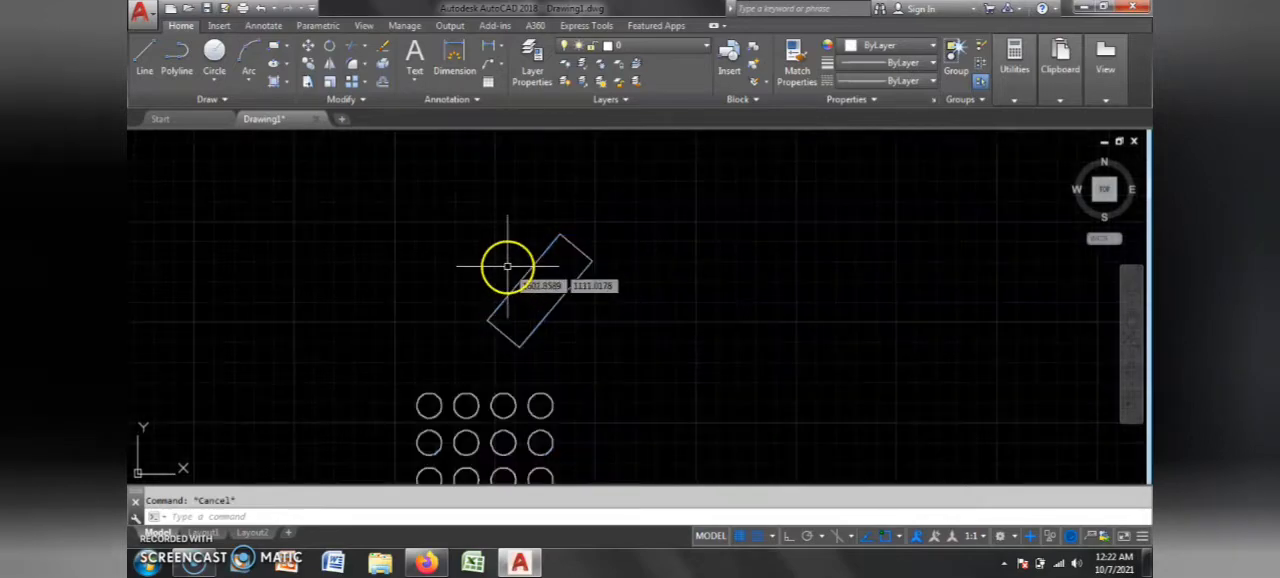
Step: Draw a closed four-sided polyline with a slanted left side, to the left of the rotated rectangle
scroll(508, 263, up, 3)
click(177, 66)
click(277, 194)
click(484, 194)
click(486, 302)
click(230, 283)
click(277, 194)
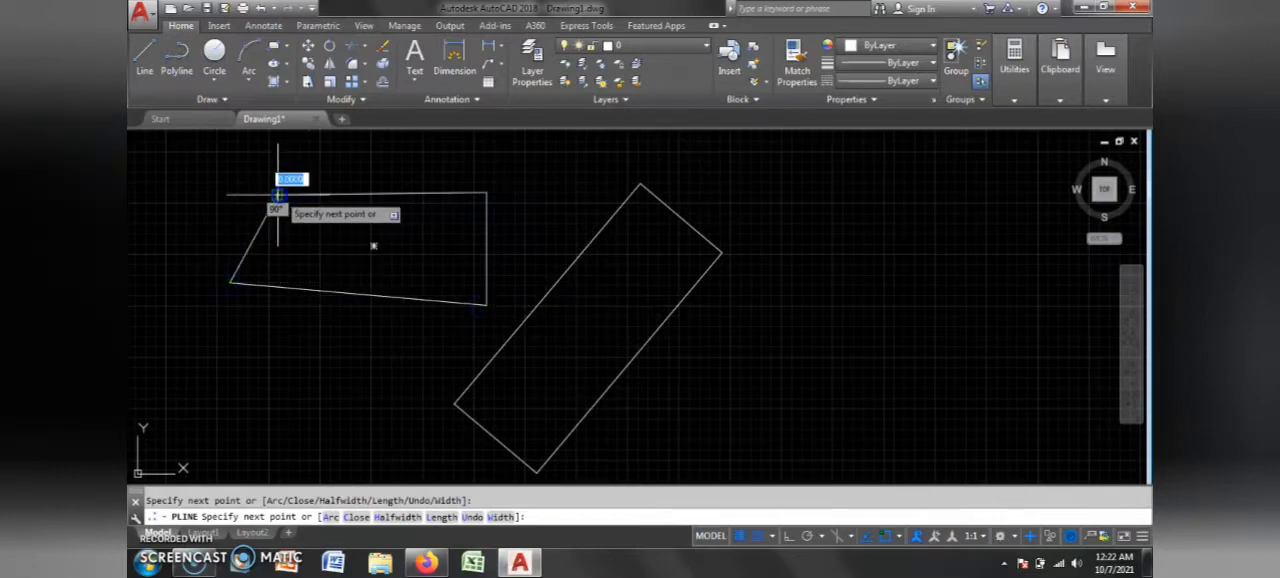
key(Escape)
click(381, 190)
click(343, 206)
key(Escape)
Step: Draw four connected lines forming a closed, parallelogram-like shape to the right of the rotated rectangle
click(145, 58)
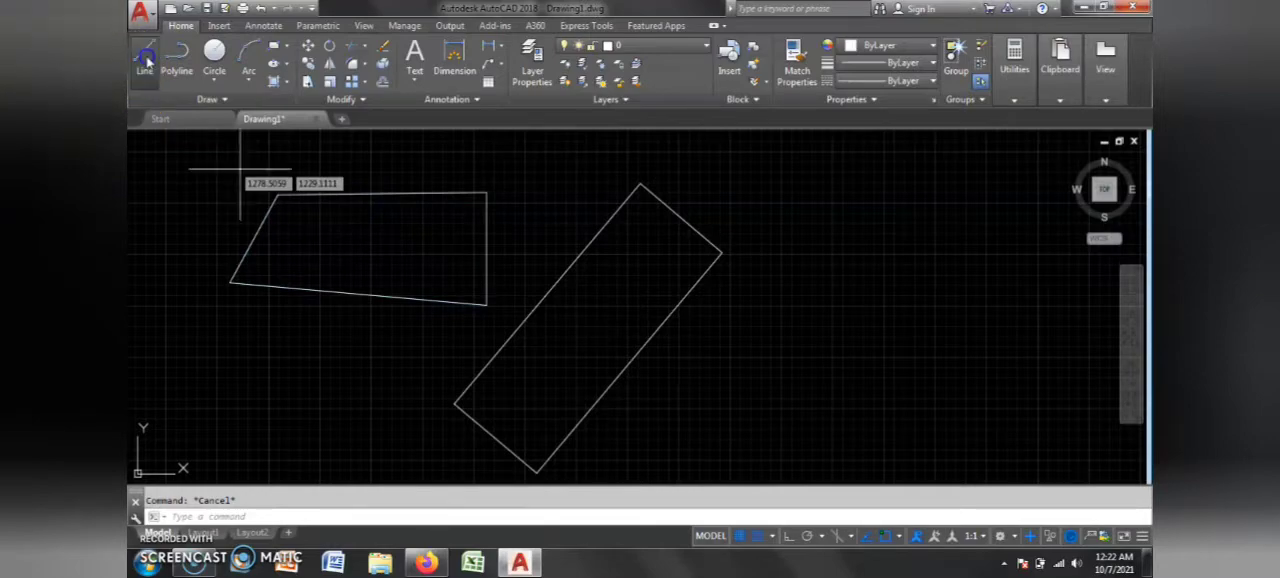
click(878, 262)
click(1068, 277)
click(1025, 408)
click(832, 390)
click(878, 262)
key(Escape)
Step: Select sides of the line-drawn parallelogram to examine whether they are separate objects, and clear the selection
click(871, 314)
click(822, 345)
click(955, 268)
click(932, 399)
key(Escape)
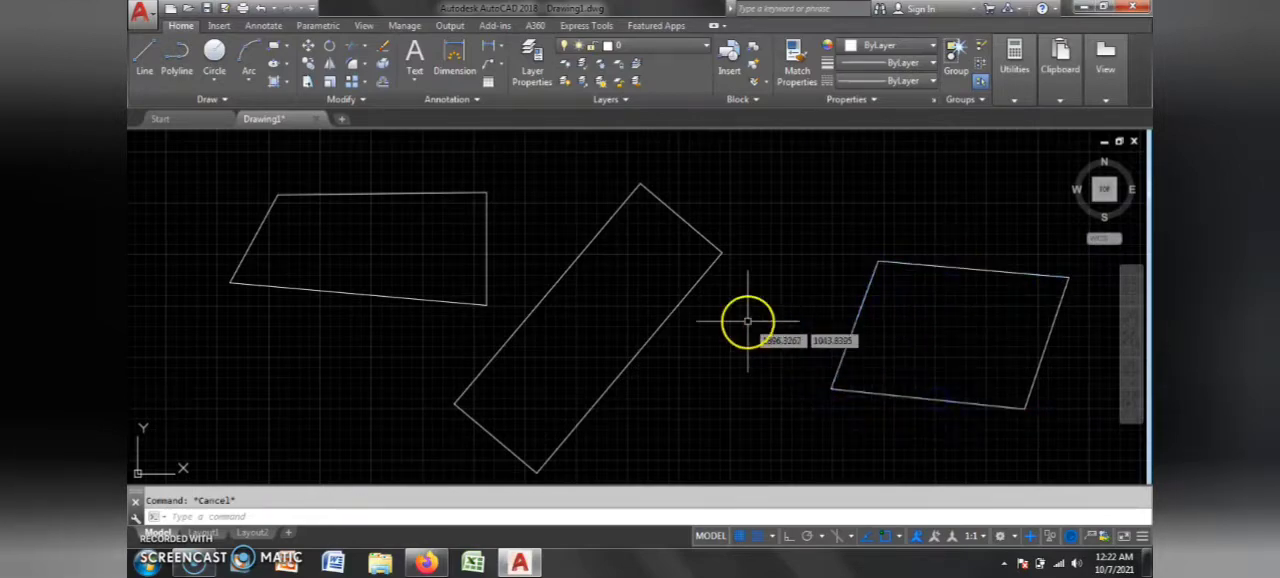
Step: Explode the rotated rectangle and select its sides one by one to check that they are separate
click(653, 337)
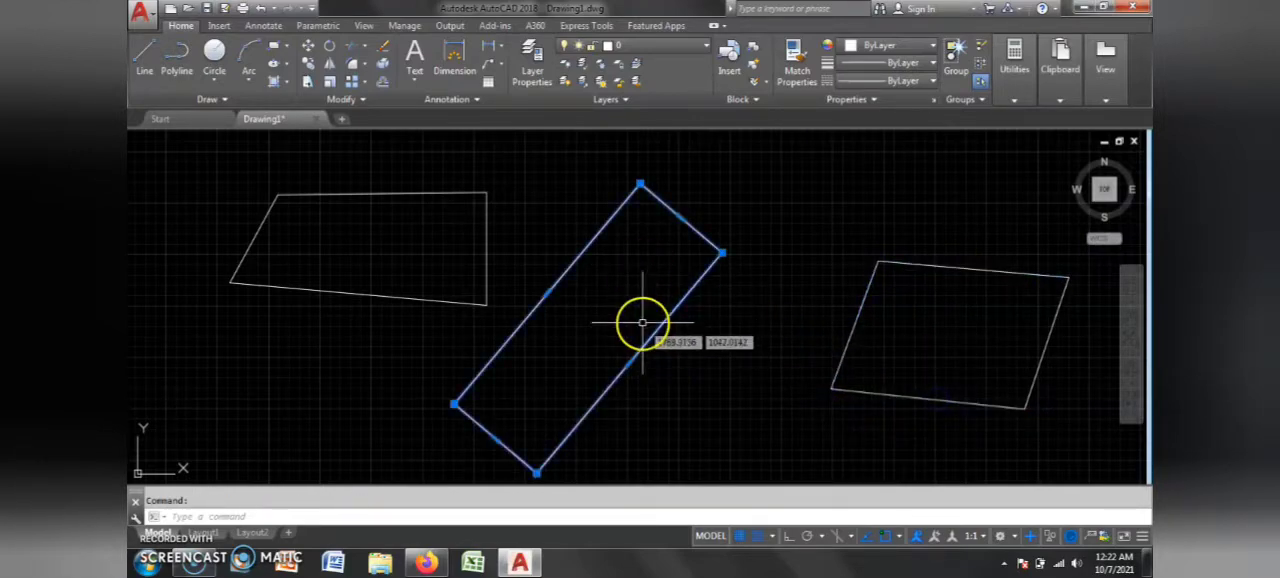
click(383, 67)
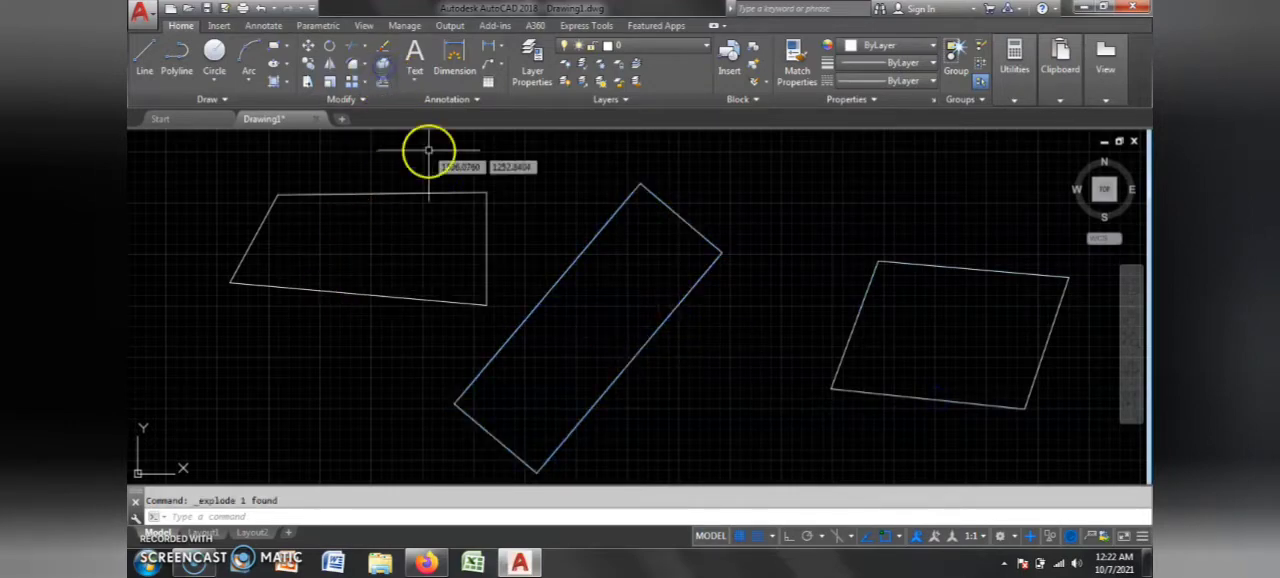
click(545, 289)
click(524, 313)
click(603, 392)
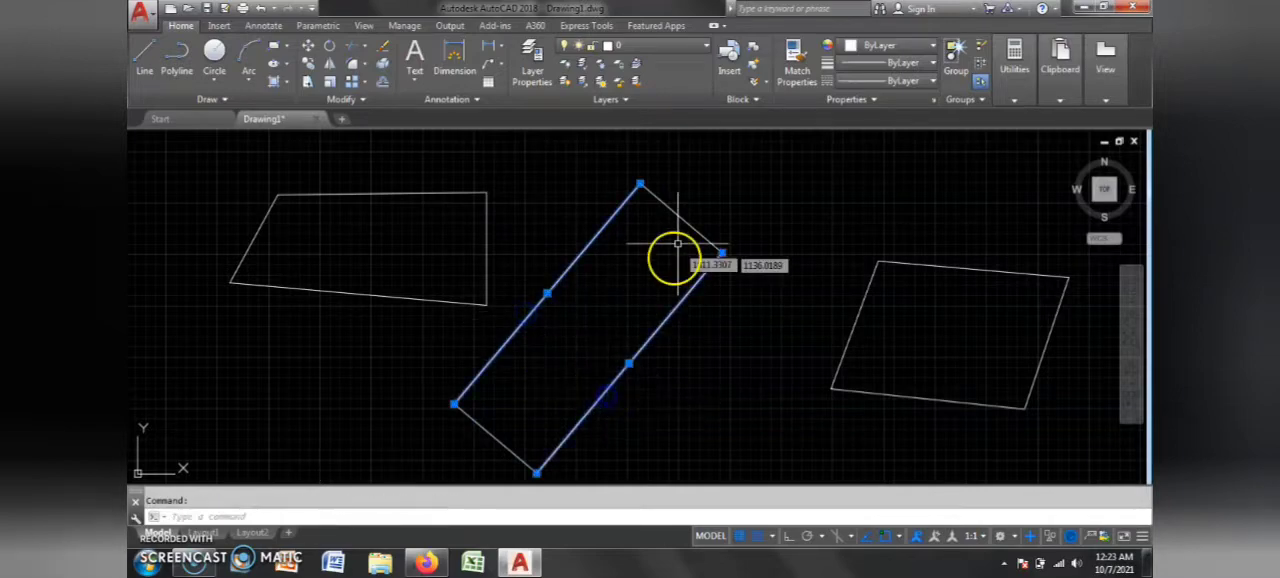
click(685, 222)
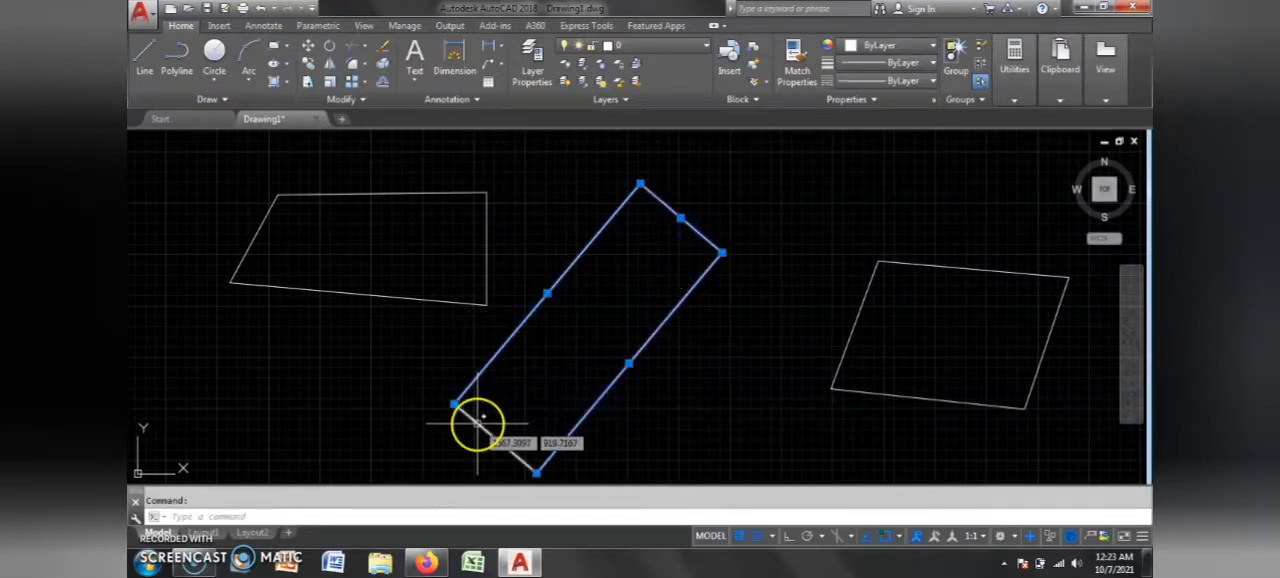
key(Escape)
Step: Explode the four-sided polyline left of the rectangle and select its sides individually to check the separation
click(487, 284)
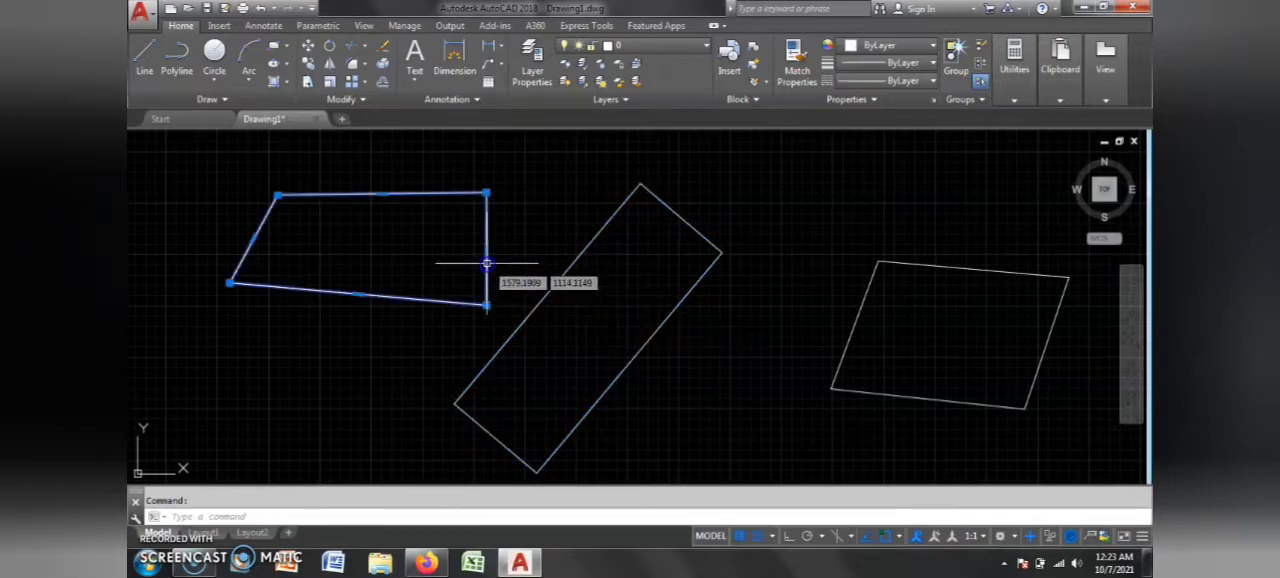
click(386, 64)
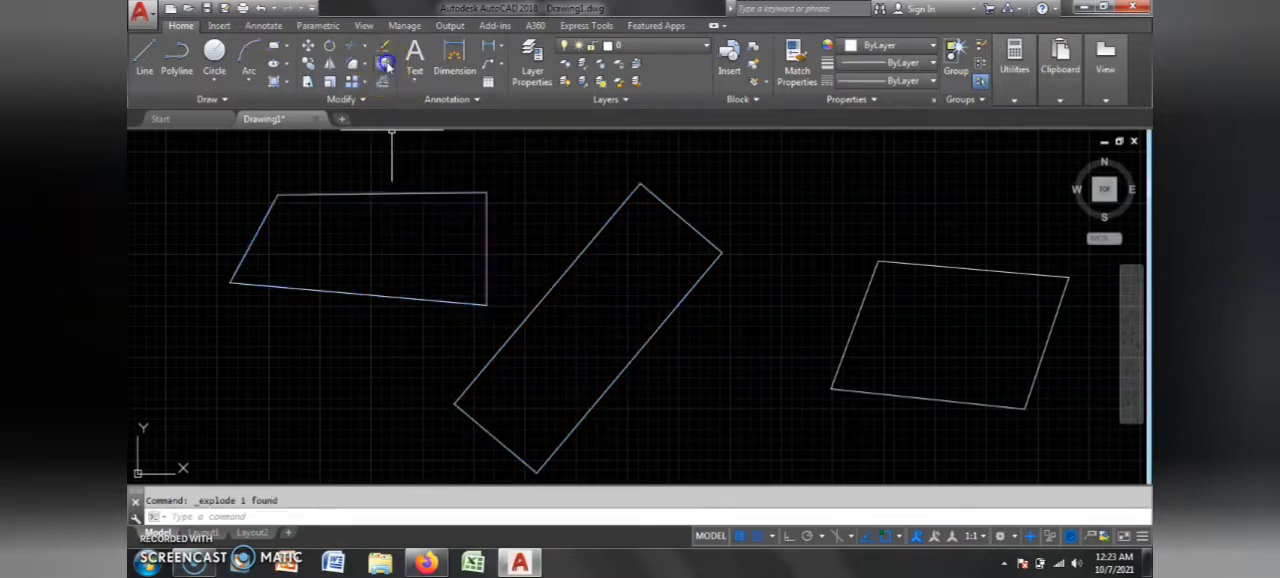
click(446, 193)
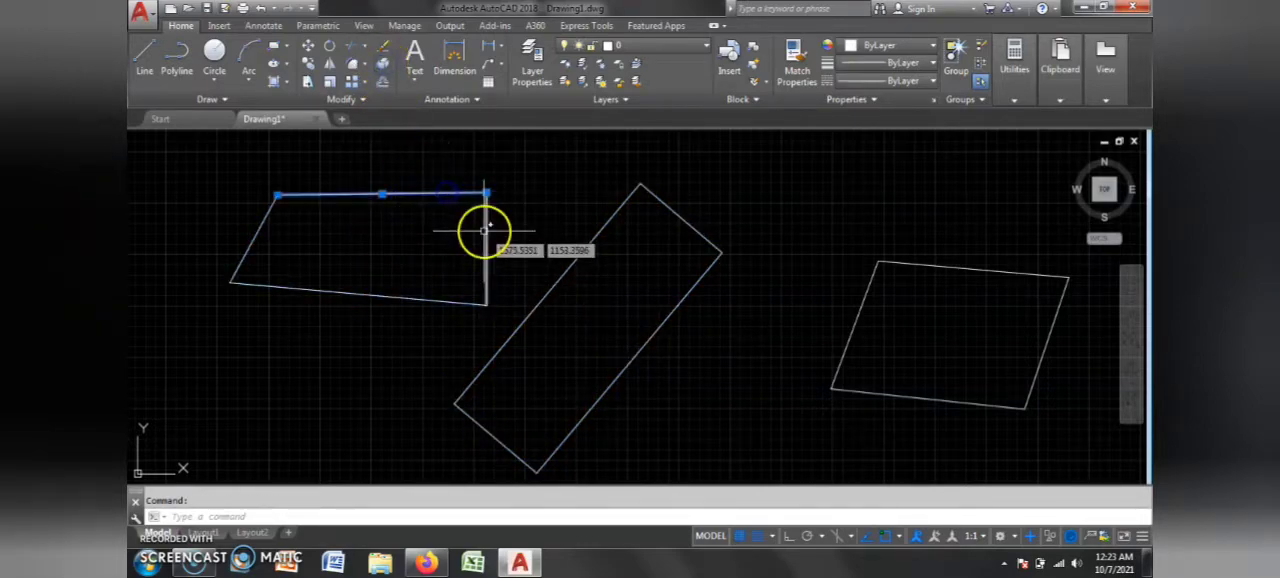
click(483, 241)
click(491, 282)
click(449, 305)
click(408, 292)
click(493, 264)
click(483, 268)
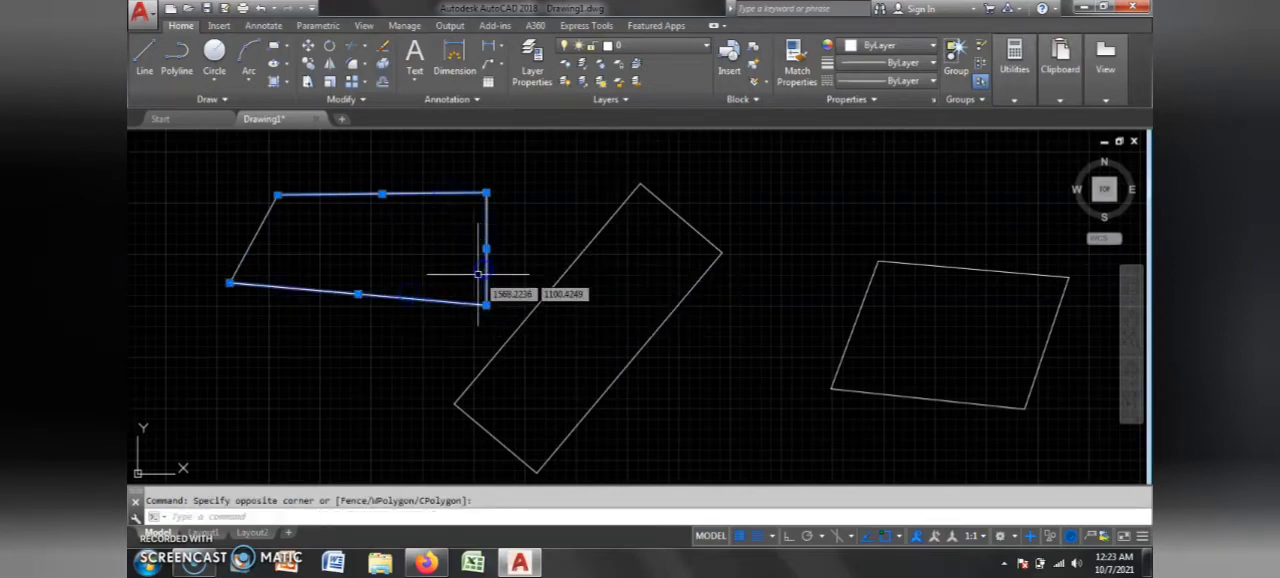
key(Escape)
Step: Try to join the exploded rectangle's sides into one polyline with MERGEPOLYLINES (PEDIT)
click(766, 214)
click(556, 313)
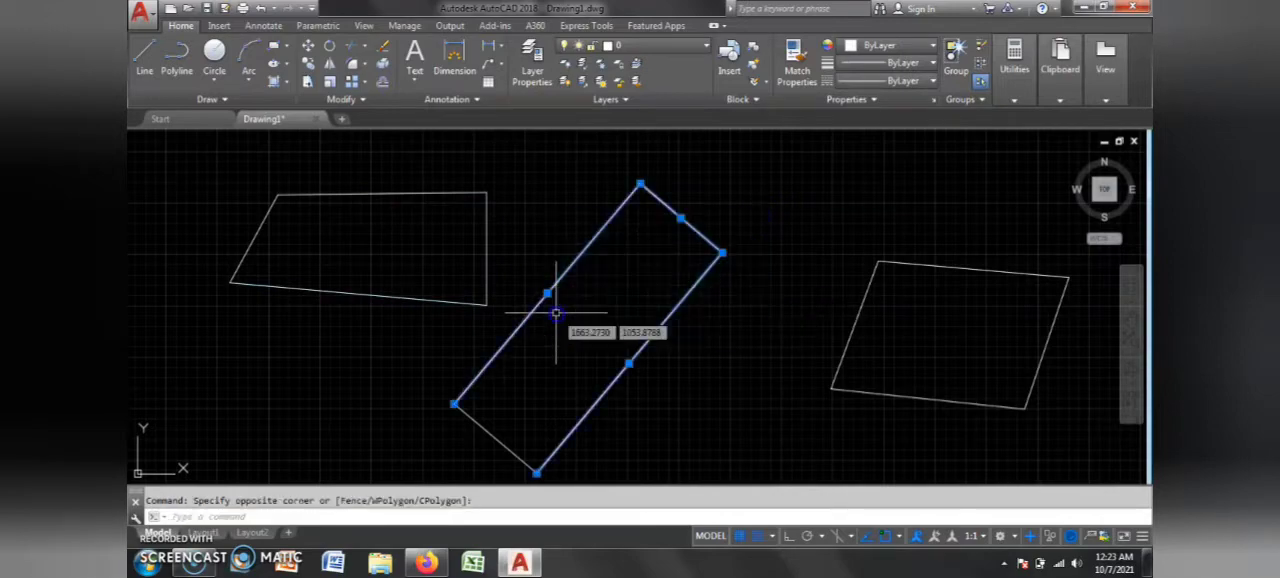
text(m)
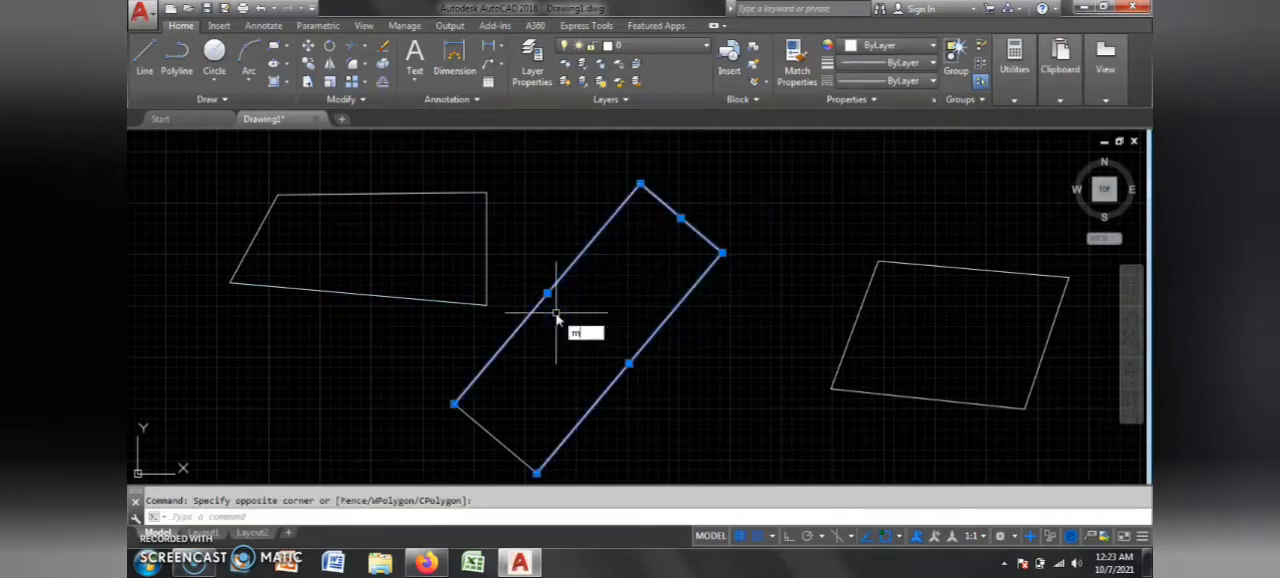
text(er)
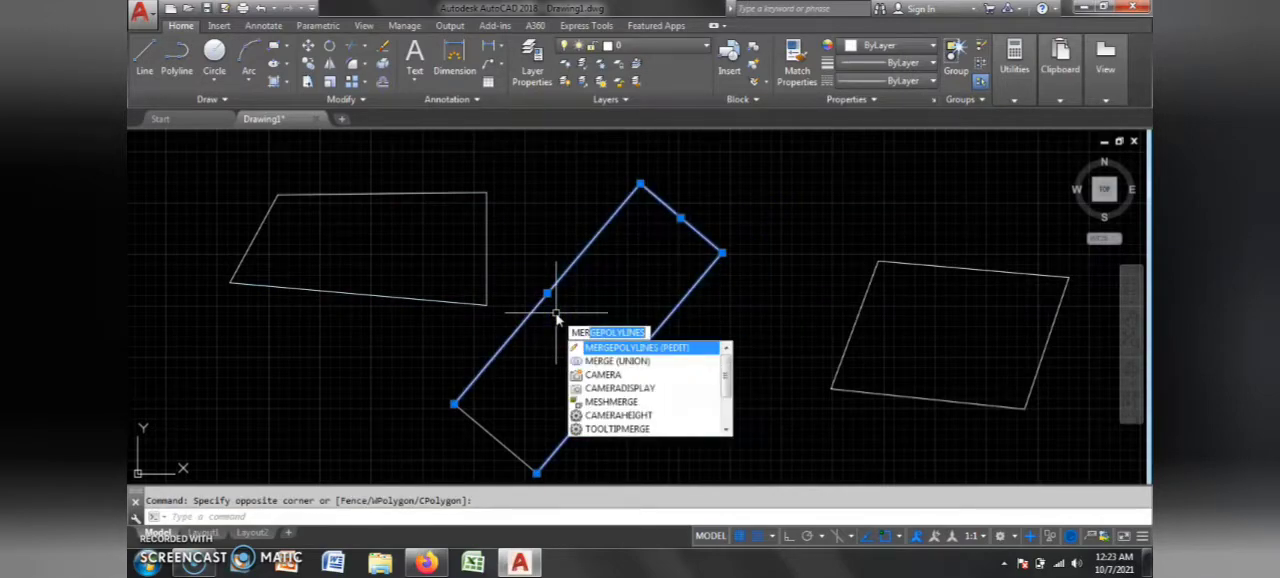
key(Return)
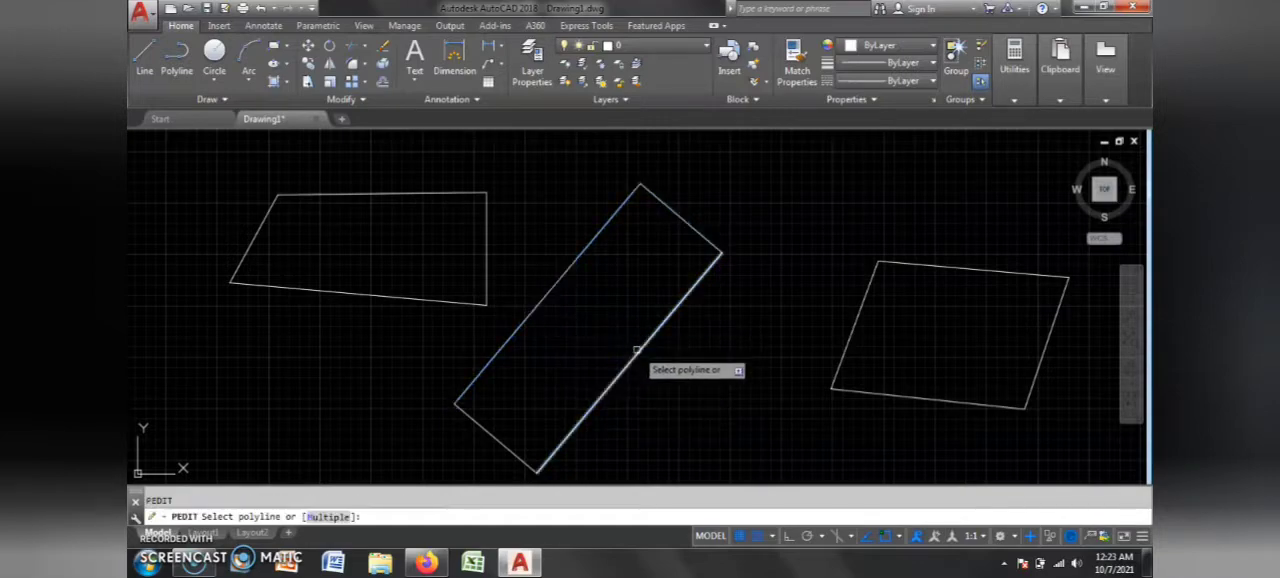
click(638, 350)
key(Escape)
key(Return)
click(517, 328)
key(Escape)
key(Return)
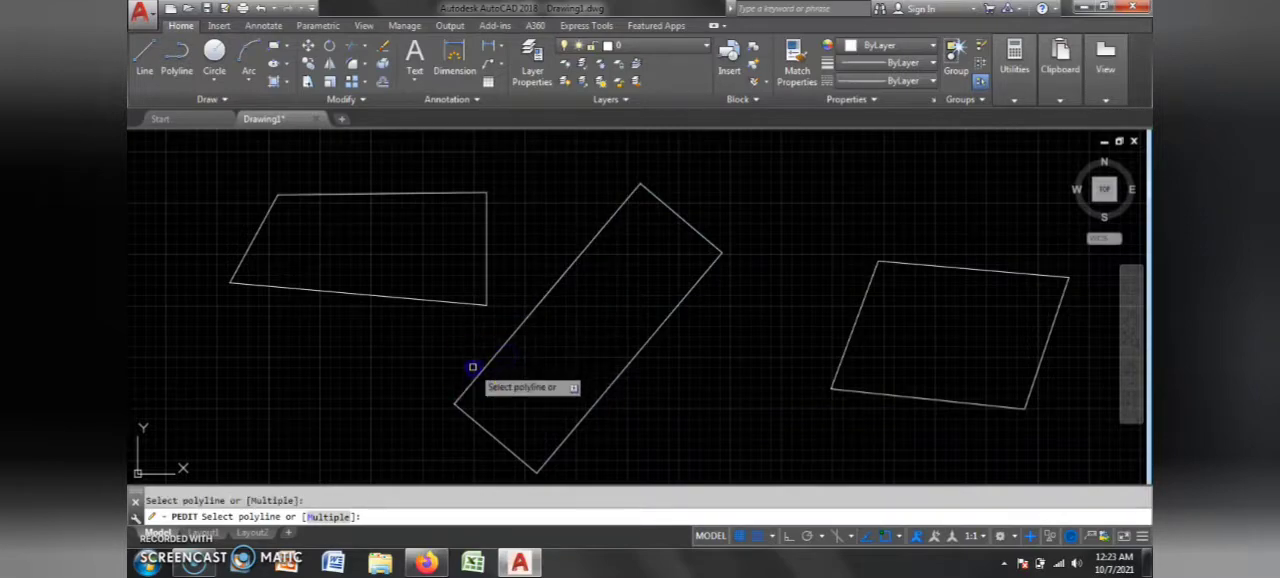
click(458, 412)
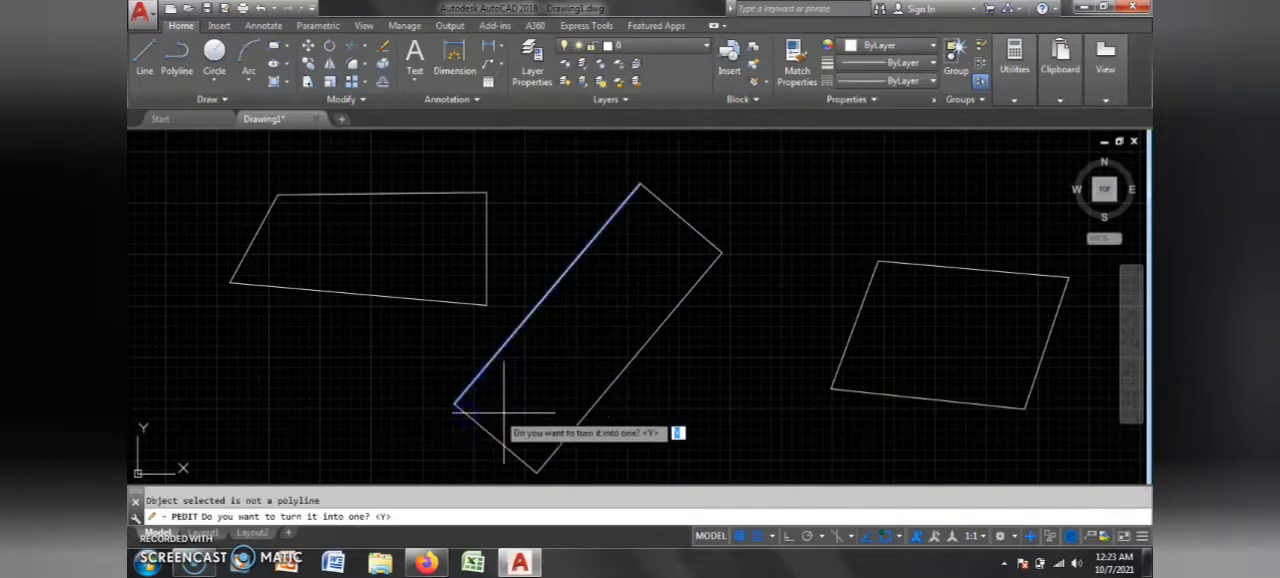
key(Escape)
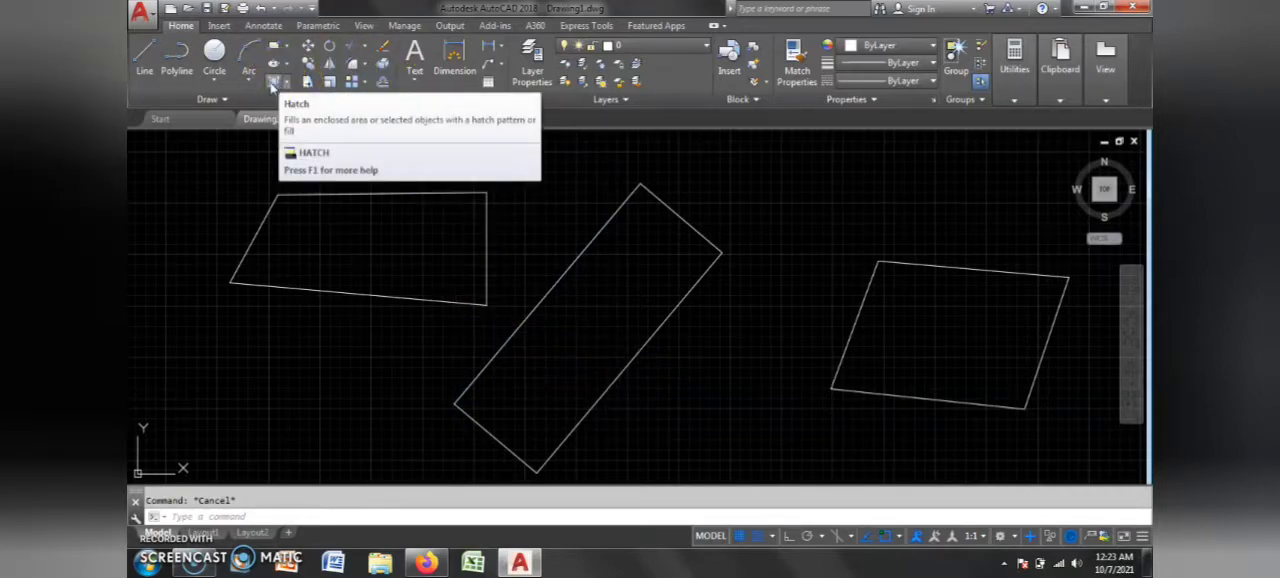
Step: Hatch the four-sided shape left of the rectangle with the ANGLE pattern
click(271, 84)
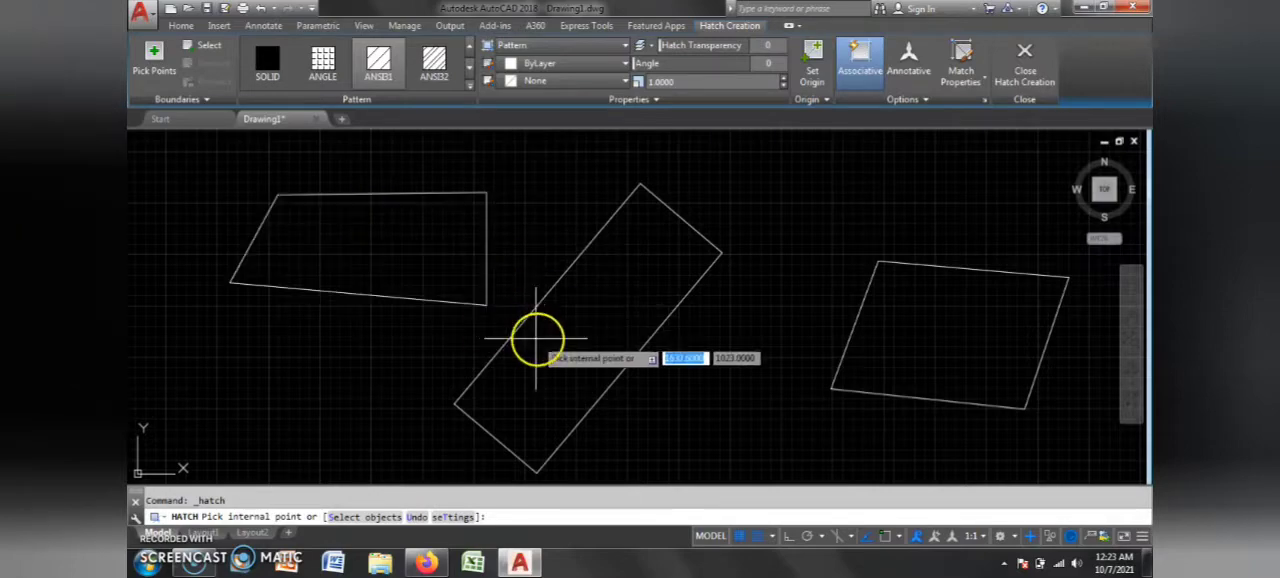
click(326, 62)
click(398, 248)
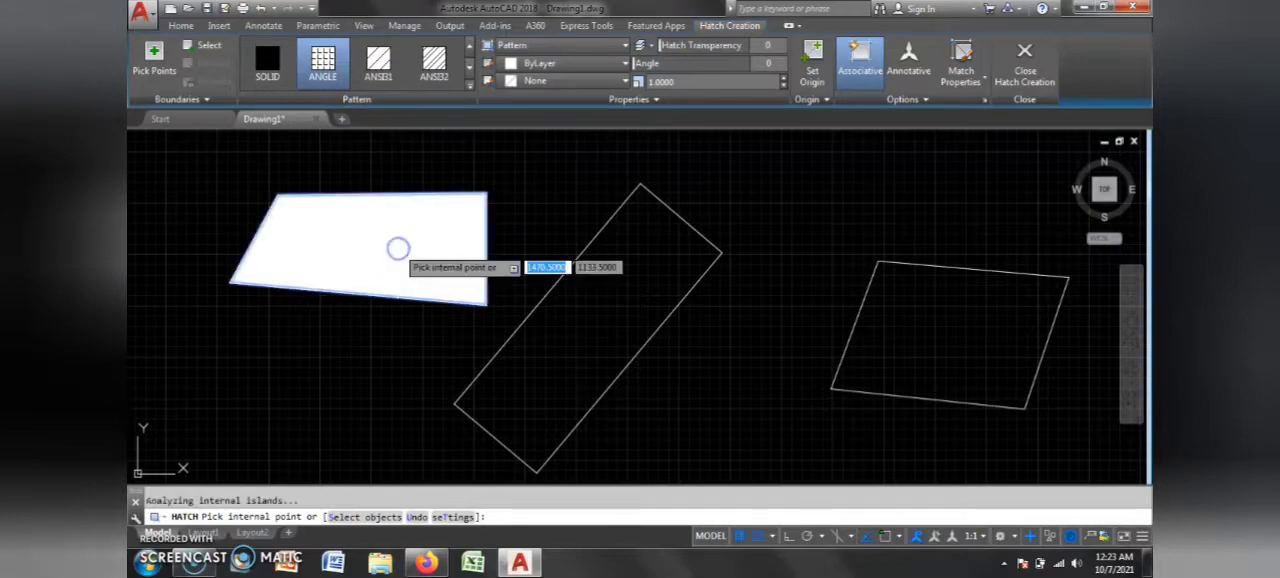
key(Escape)
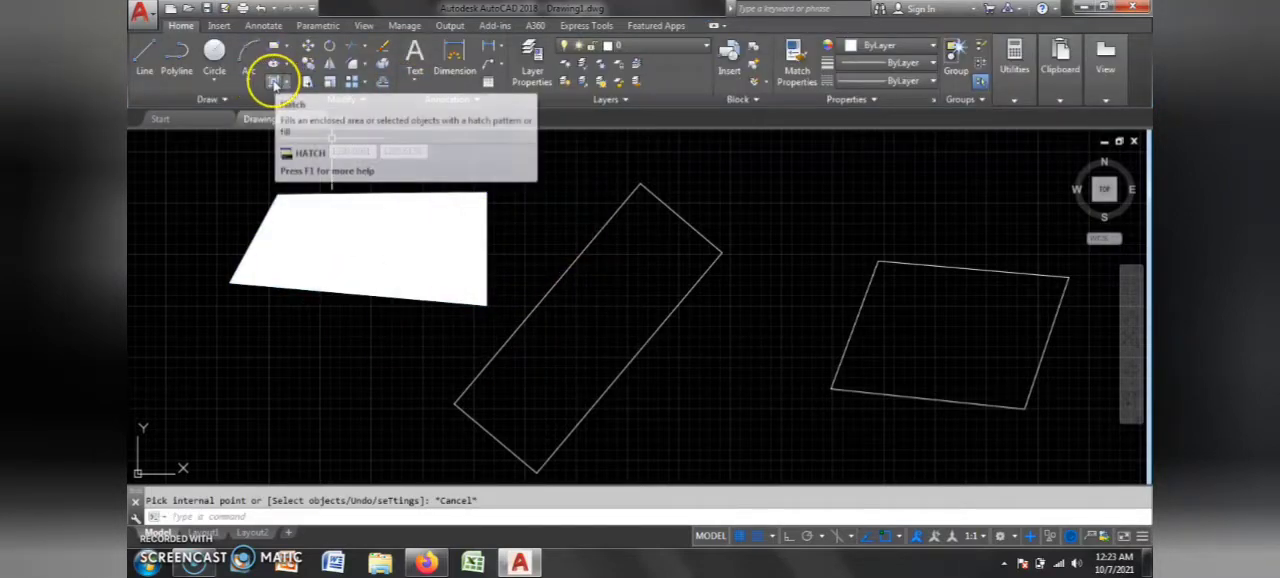
Step: Fill the rotated rectangle using the Gradient command, with its pattern changed to GOST_WOOD
click(289, 85)
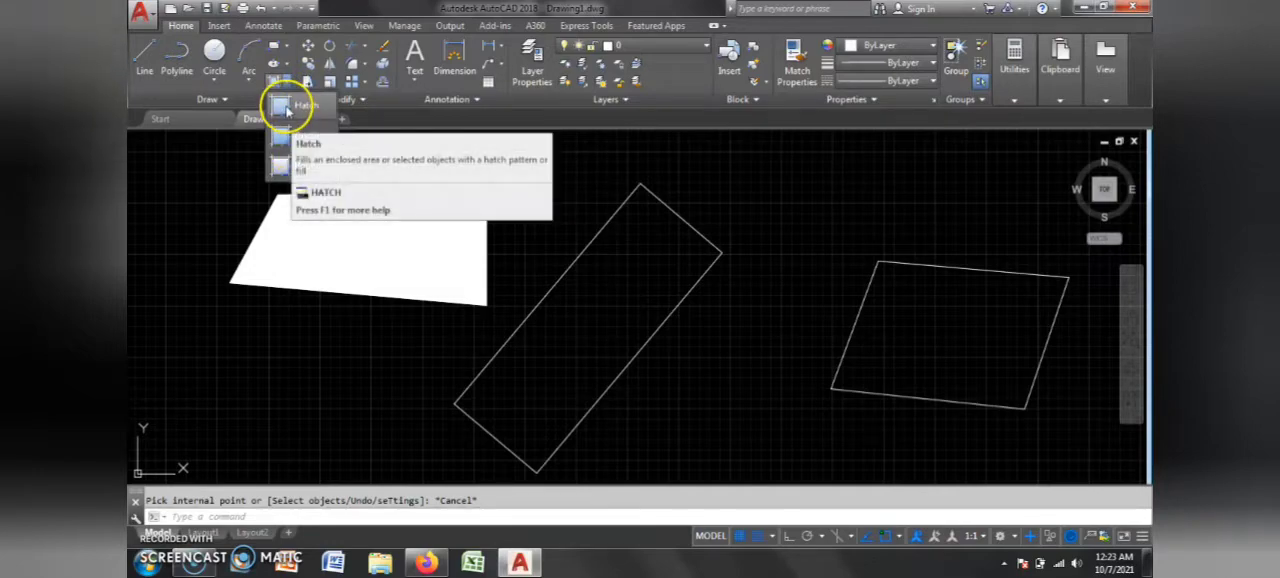
click(292, 138)
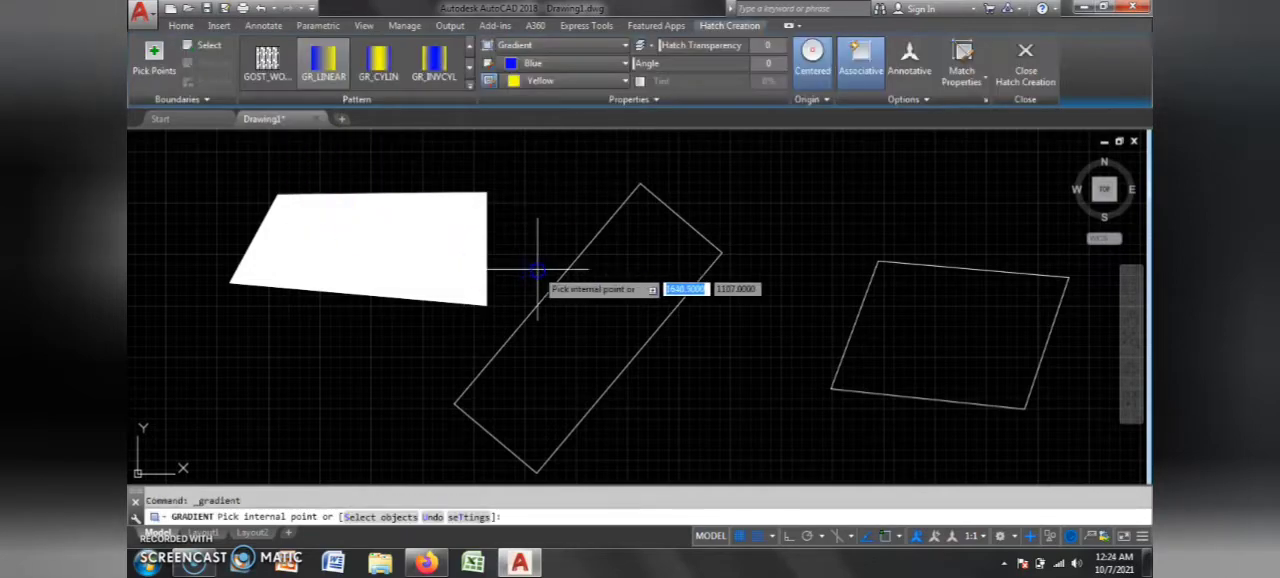
click(591, 291)
click(262, 62)
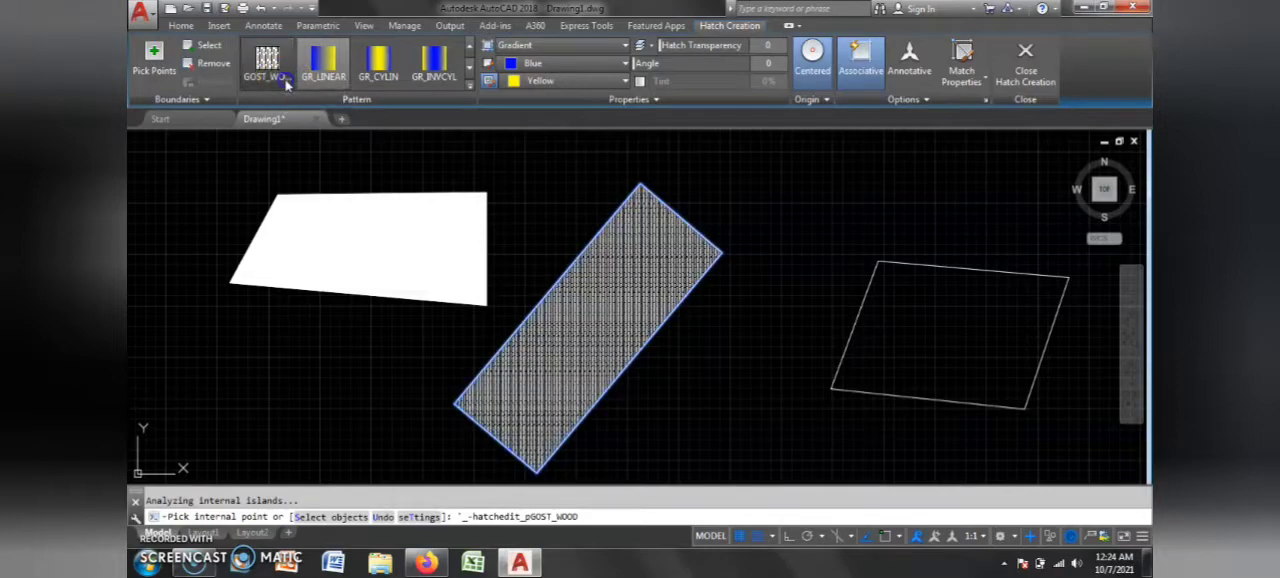
key(Return)
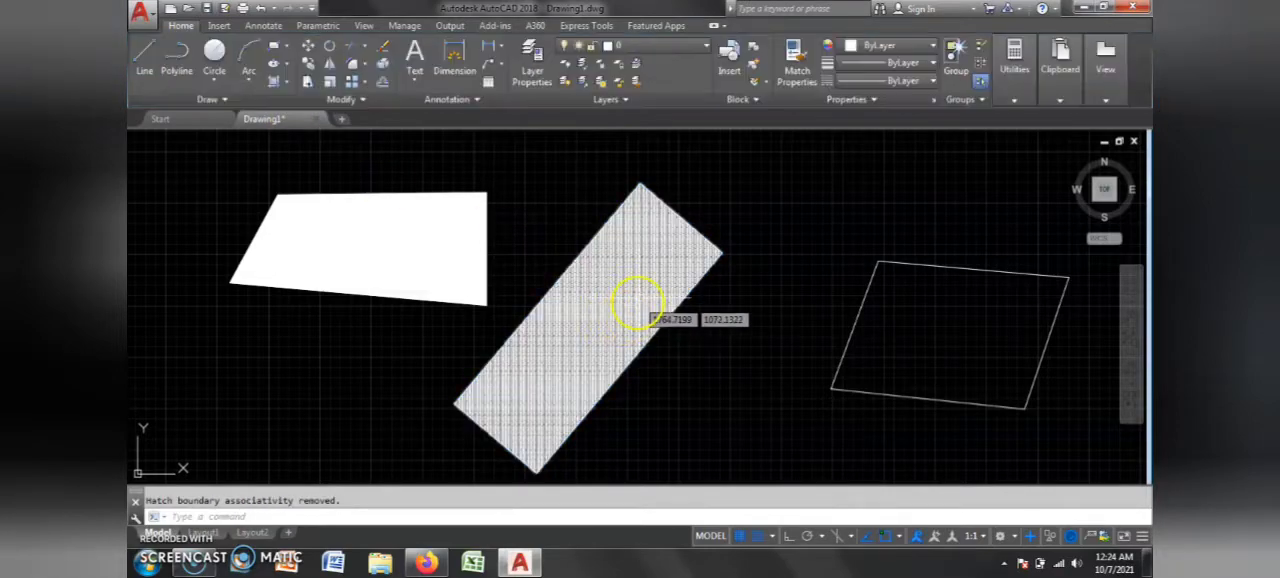
Step: Try to fill the parallelogram right of the rectangle, and the other two shapes as well, with the GRAVEL pattern
click(288, 82)
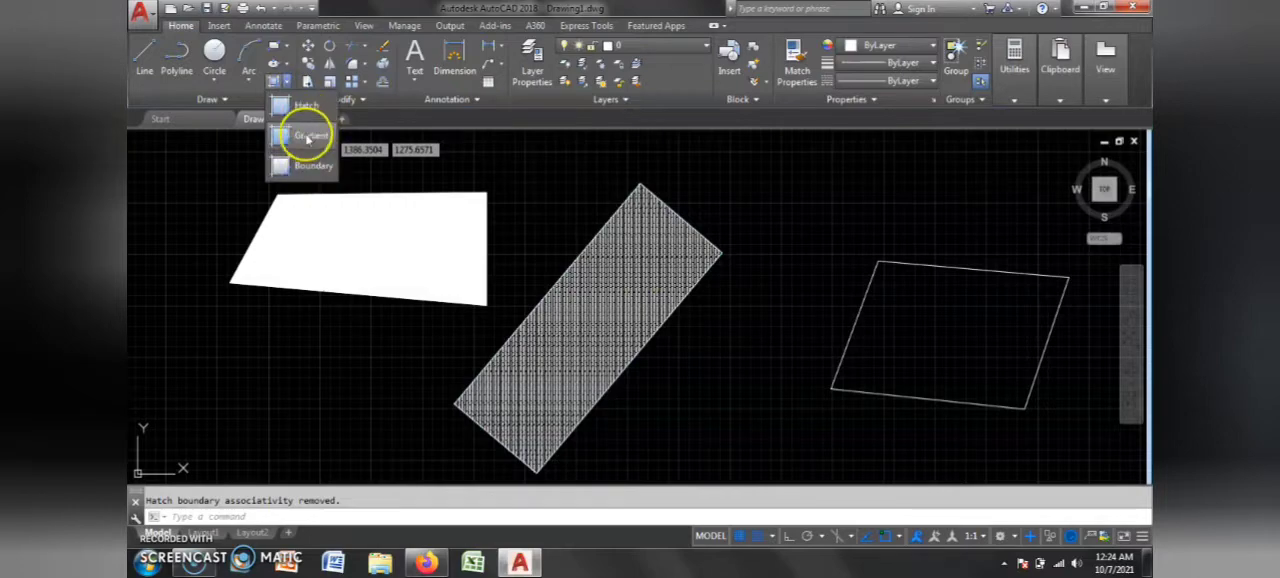
click(888, 278)
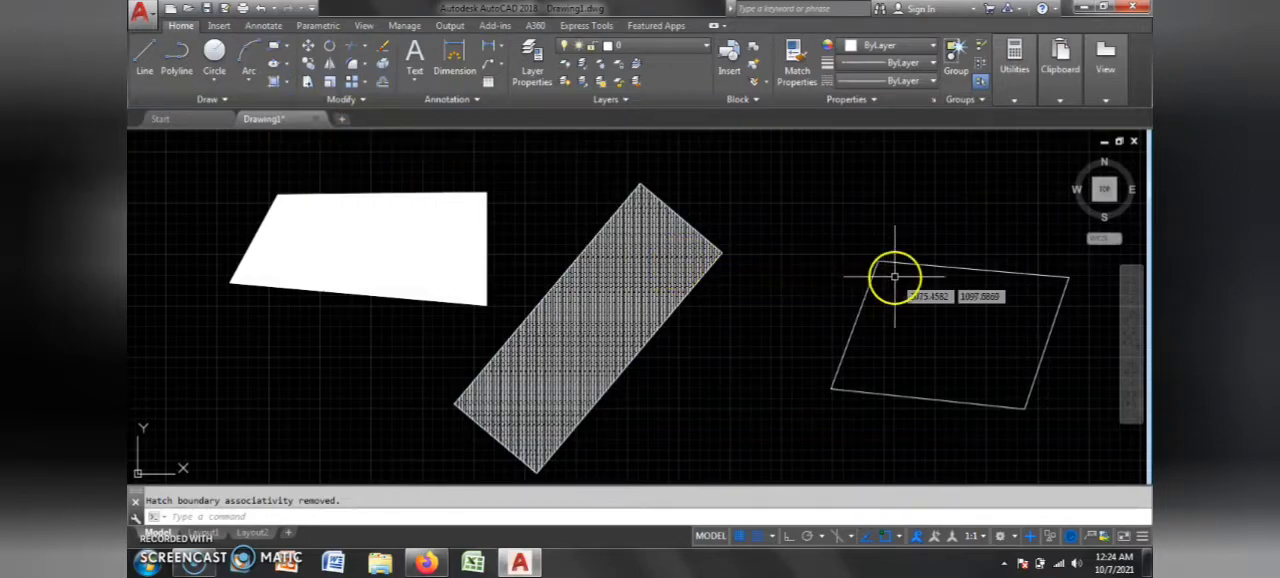
click(978, 324)
click(922, 347)
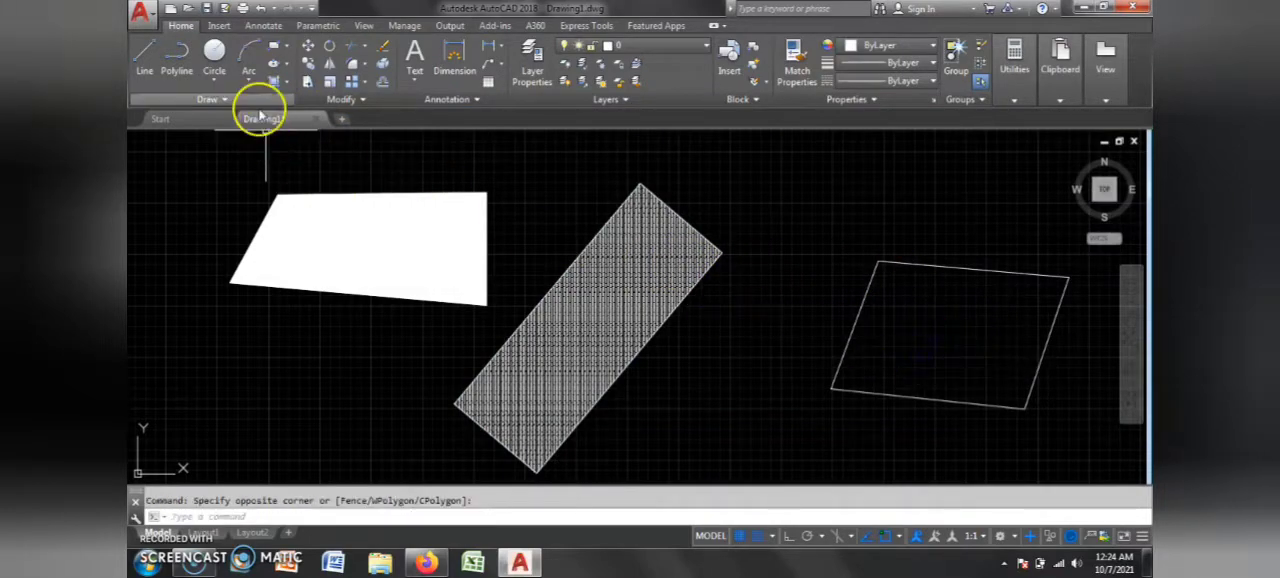
click(278, 80)
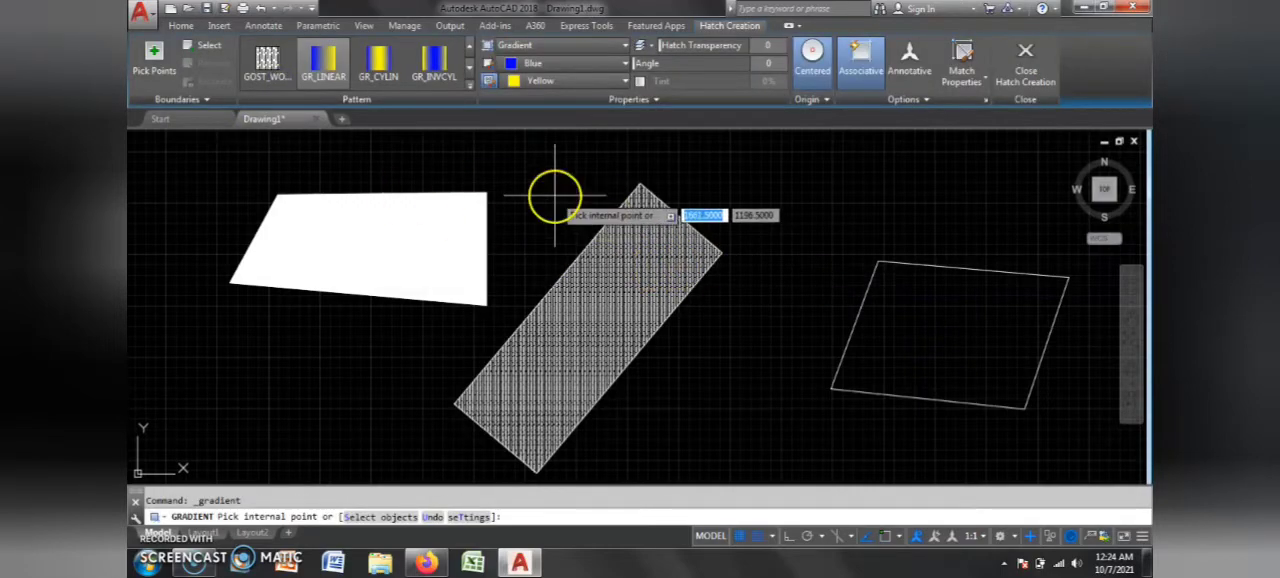
click(470, 88)
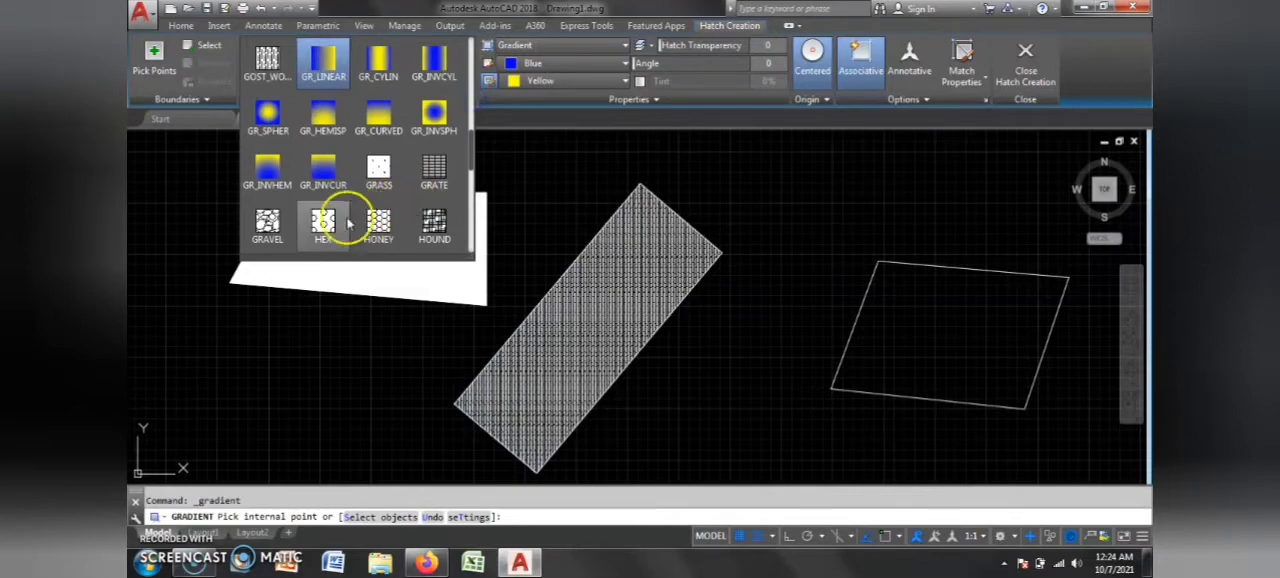
click(267, 222)
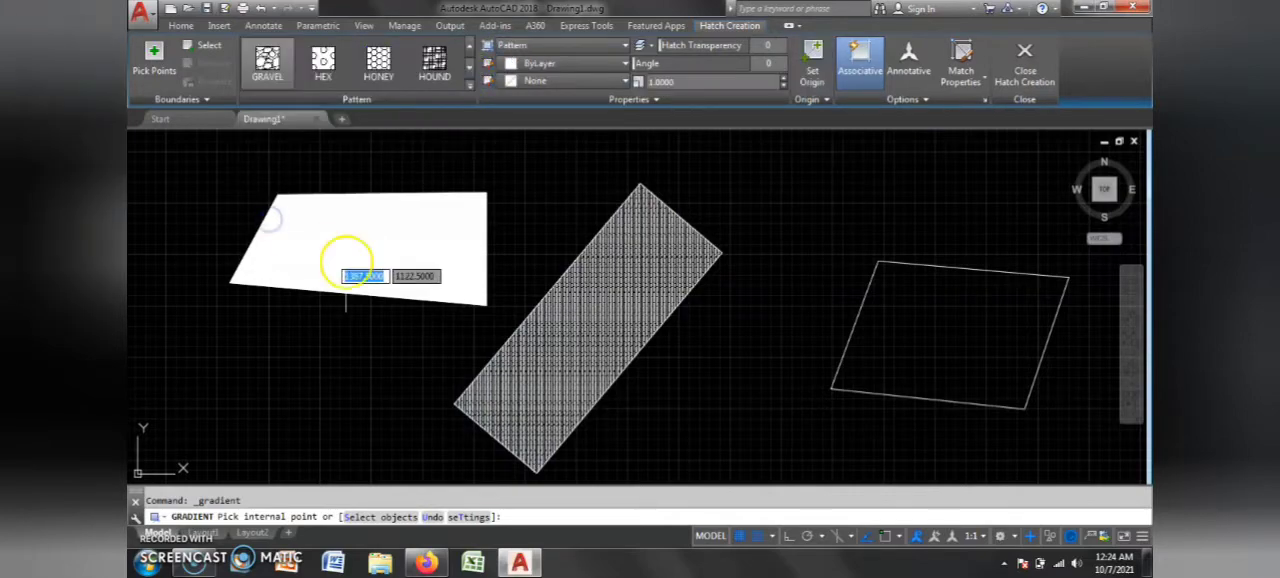
click(930, 305)
click(266, 60)
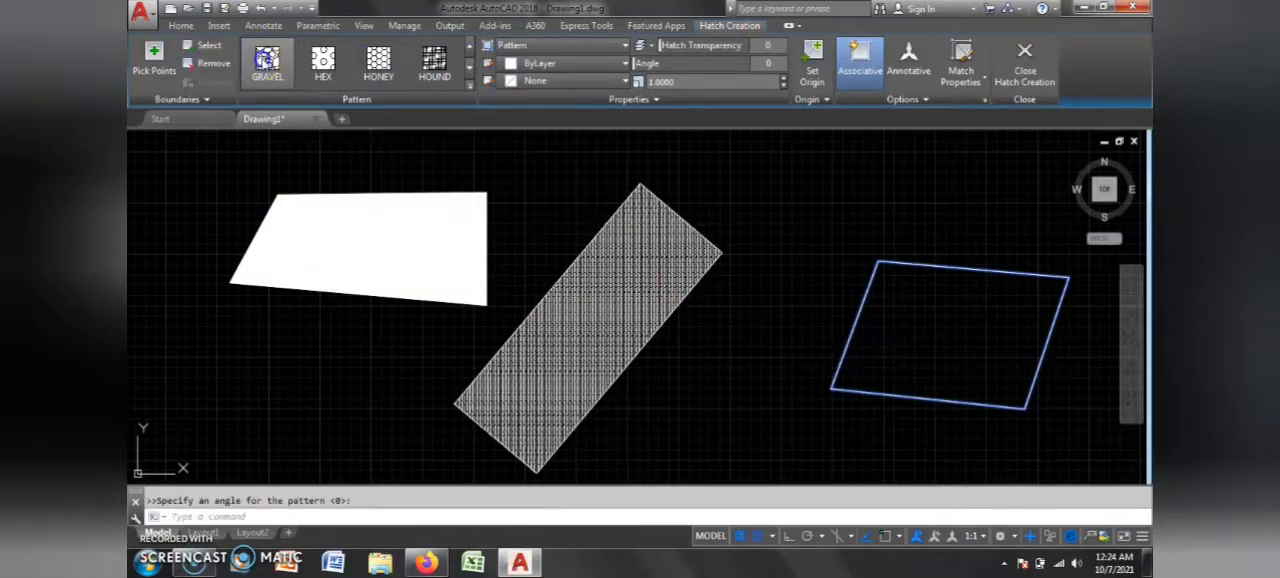
click(380, 217)
click(558, 302)
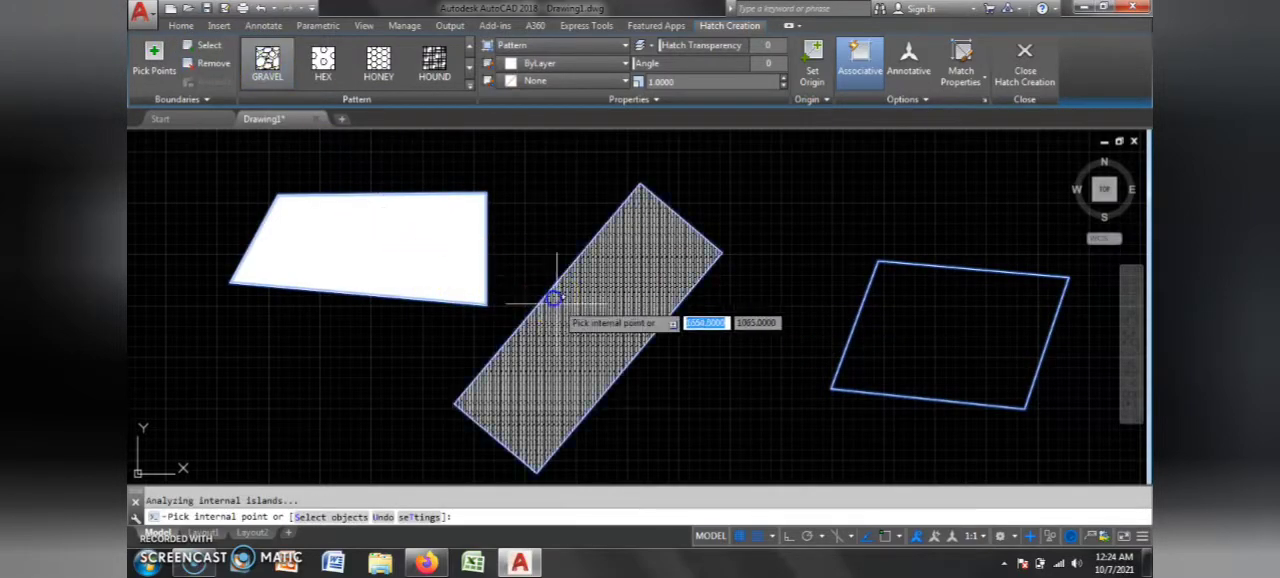
click(391, 297)
key(Escape)
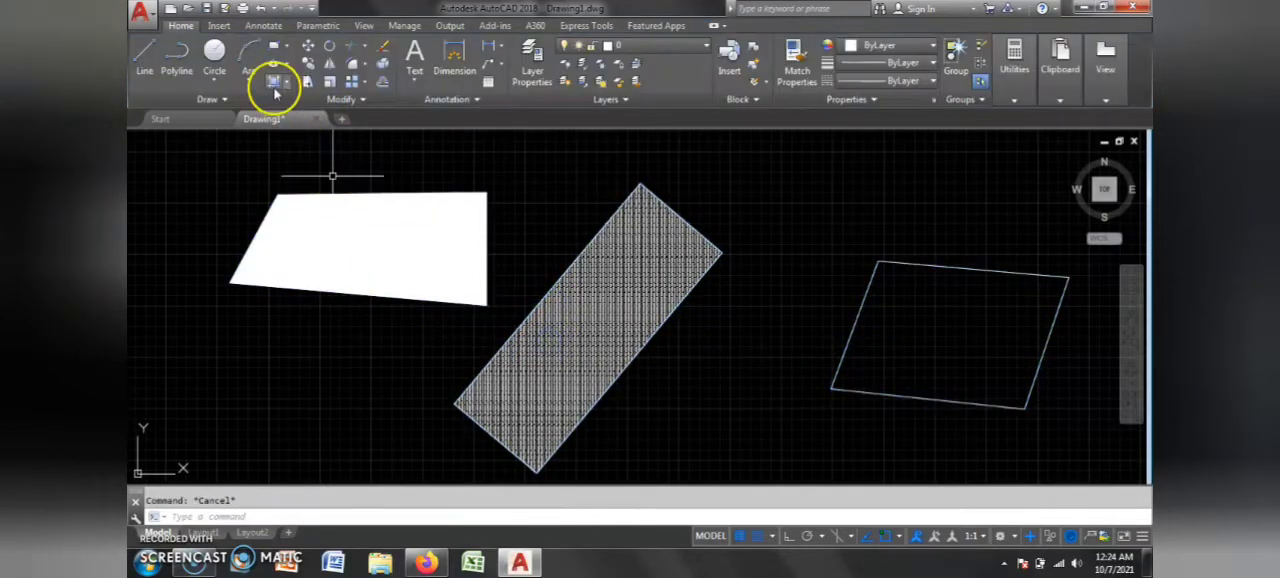
Step: Fill the lower-left circle of the upper circle grid using the Gradient command, with its pattern changed to GRASS
click(285, 83)
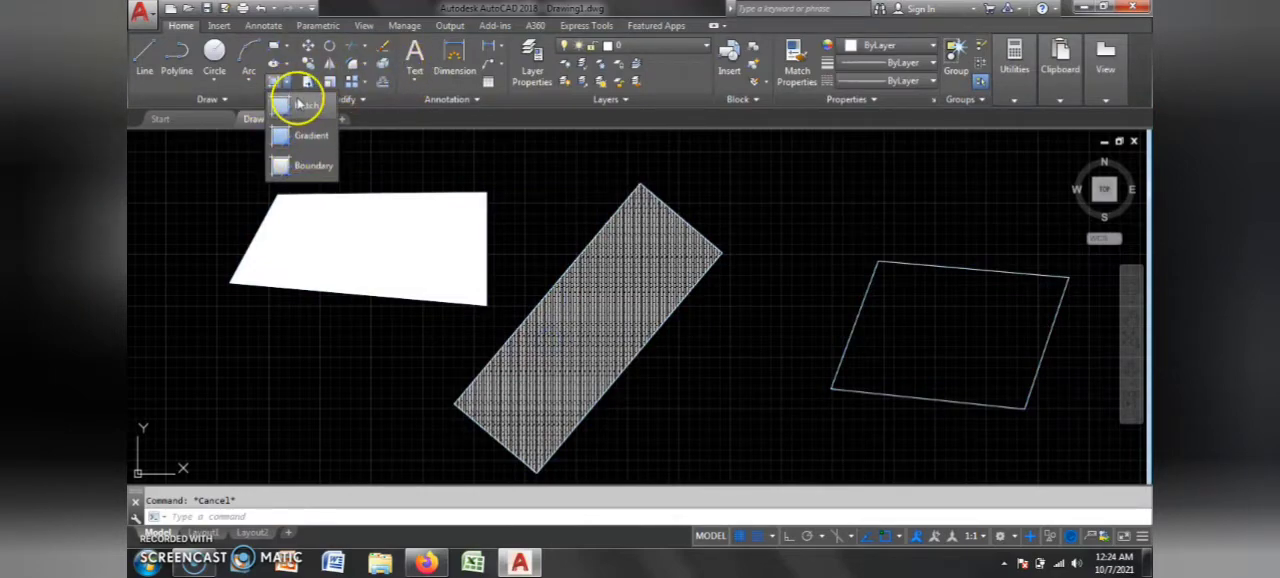
click(404, 73)
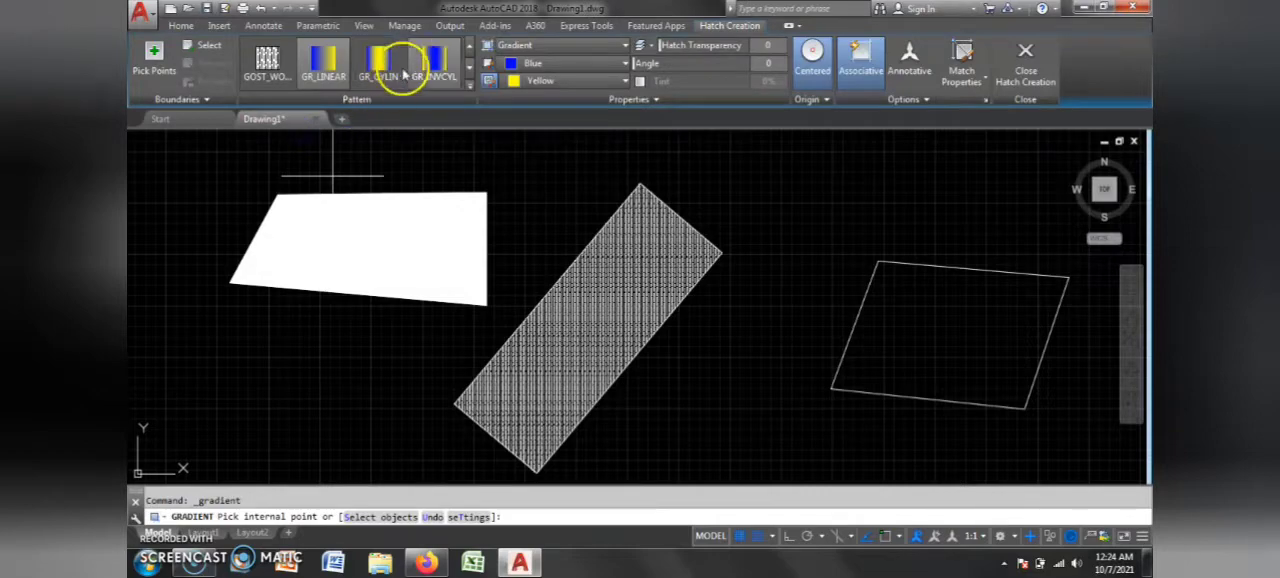
click(468, 72)
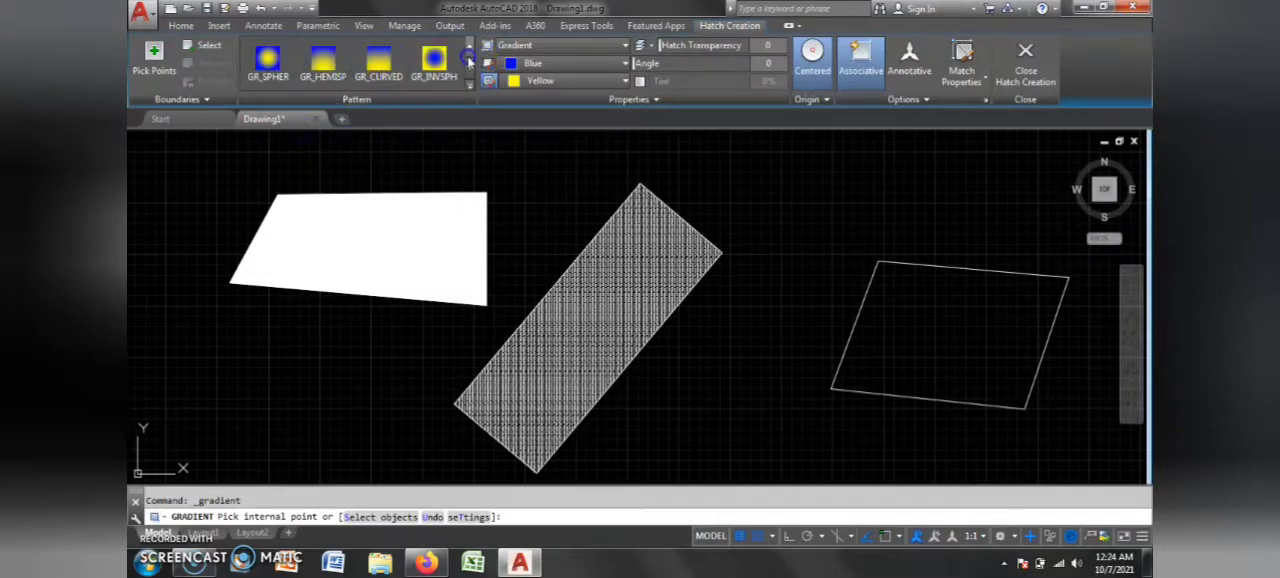
click(378, 60)
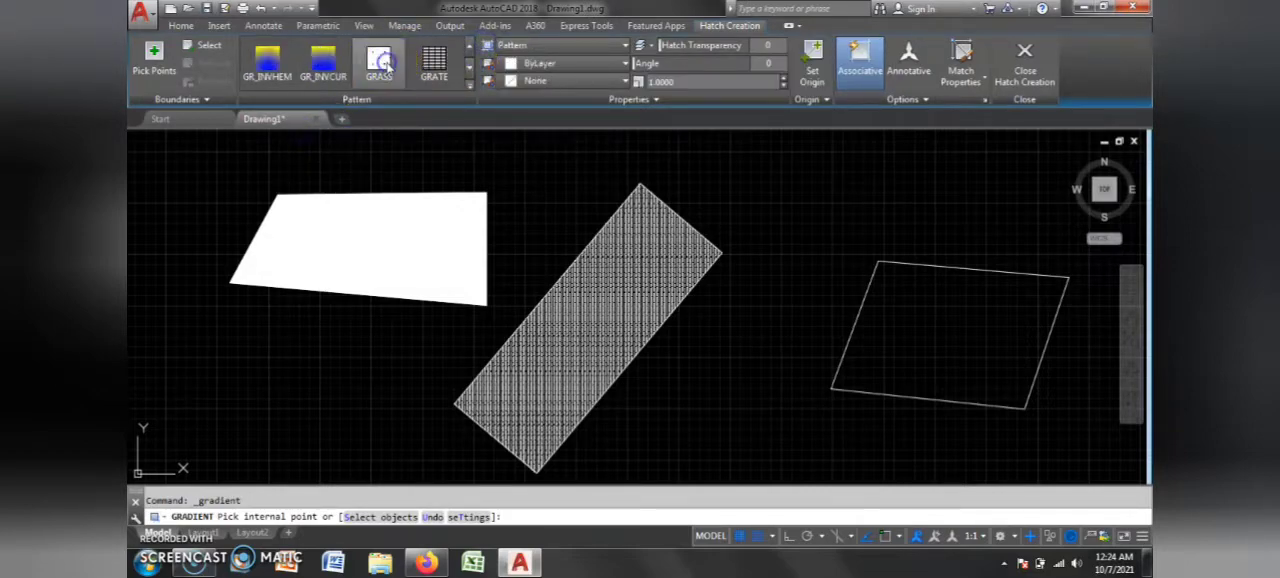
scroll(601, 285, down, 5)
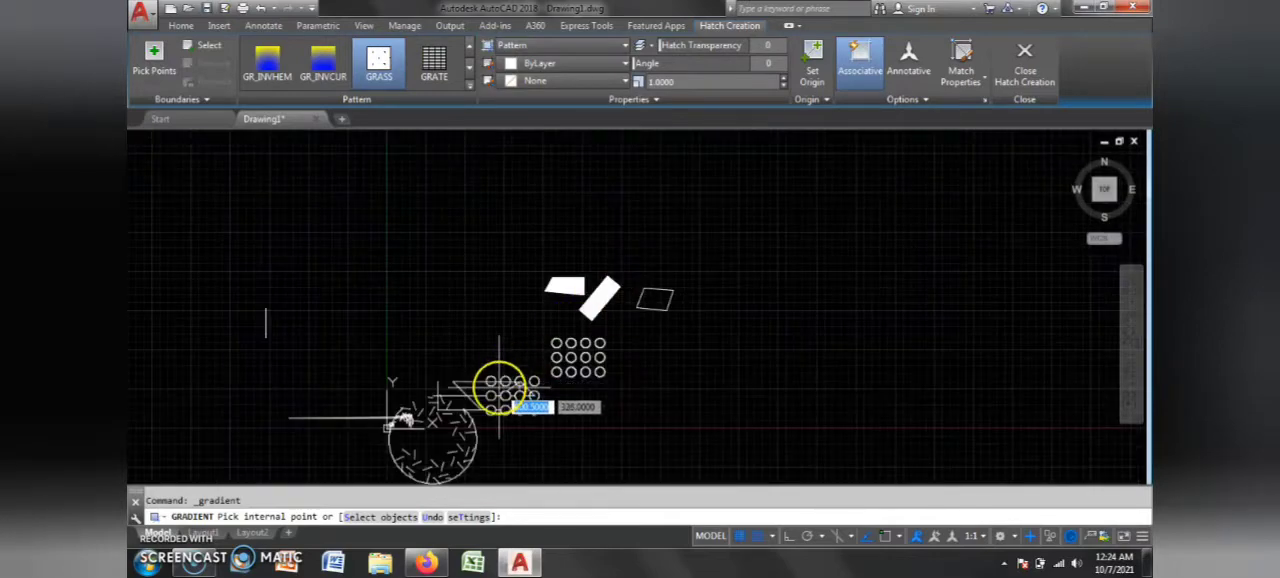
scroll(500, 380, up, 5)
click(861, 287)
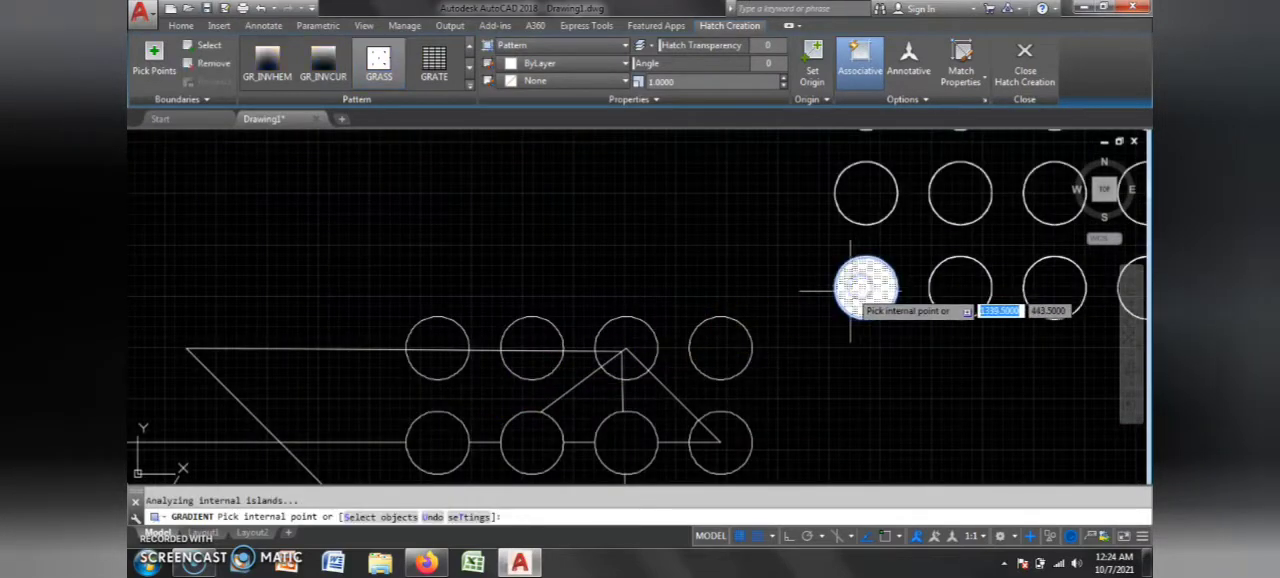
Step: Fill the second circle in the grid's middle row as well, and change the pattern of both fills to GRATE
scroll(571, 325, down, 5)
scroll(677, 302, up, 6)
click(726, 203)
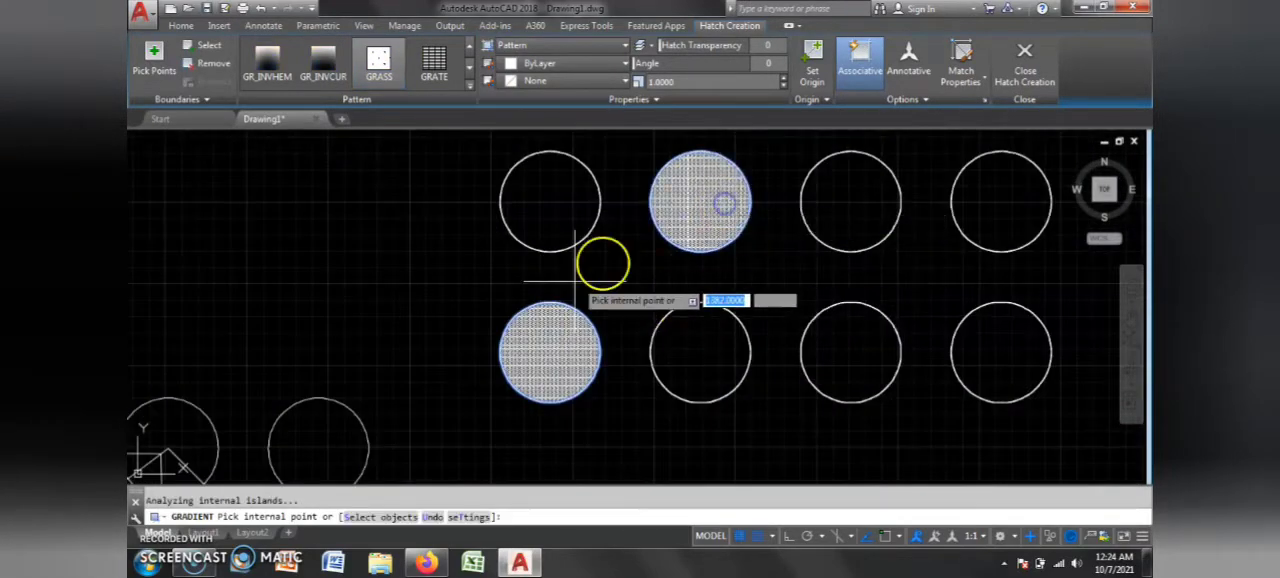
click(452, 76)
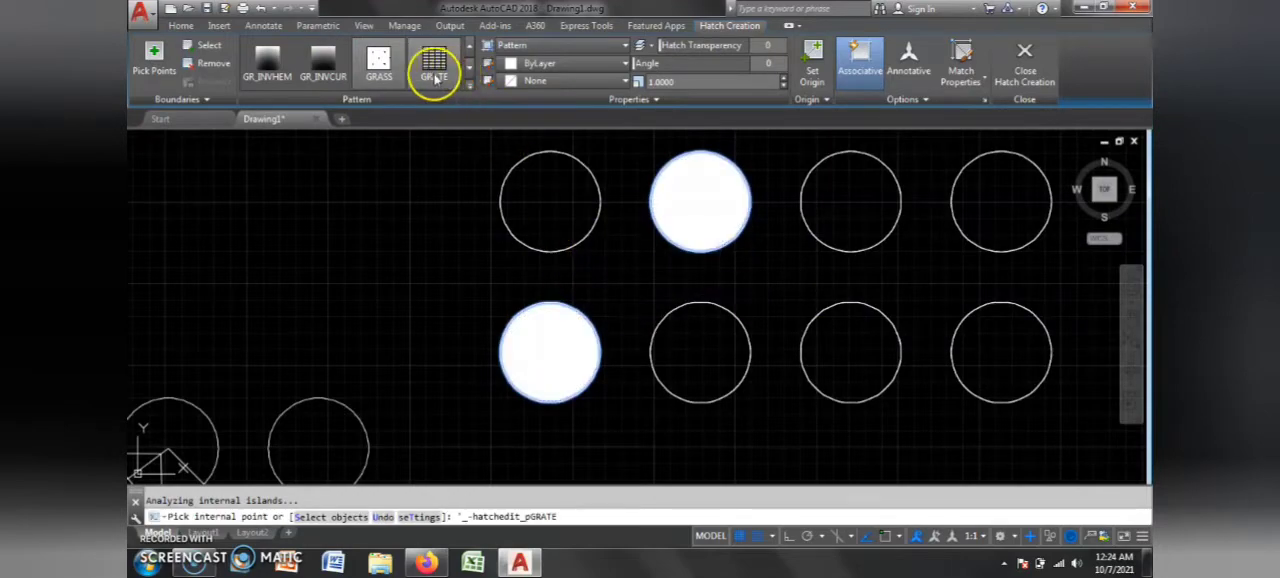
key(Return)
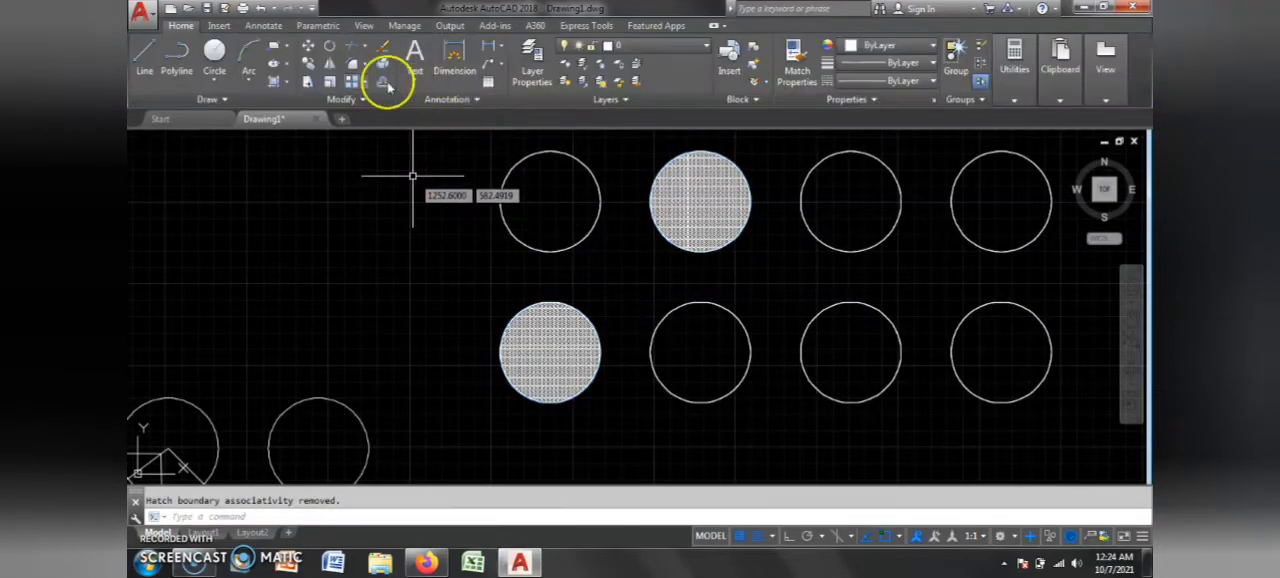
Step: Copy the fill of the four-sided shape from its lower-right corner, placing three copies around the rotated rectangle and the parallelogram
scroll(334, 266, down, 4)
scroll(443, 143, up, 4)
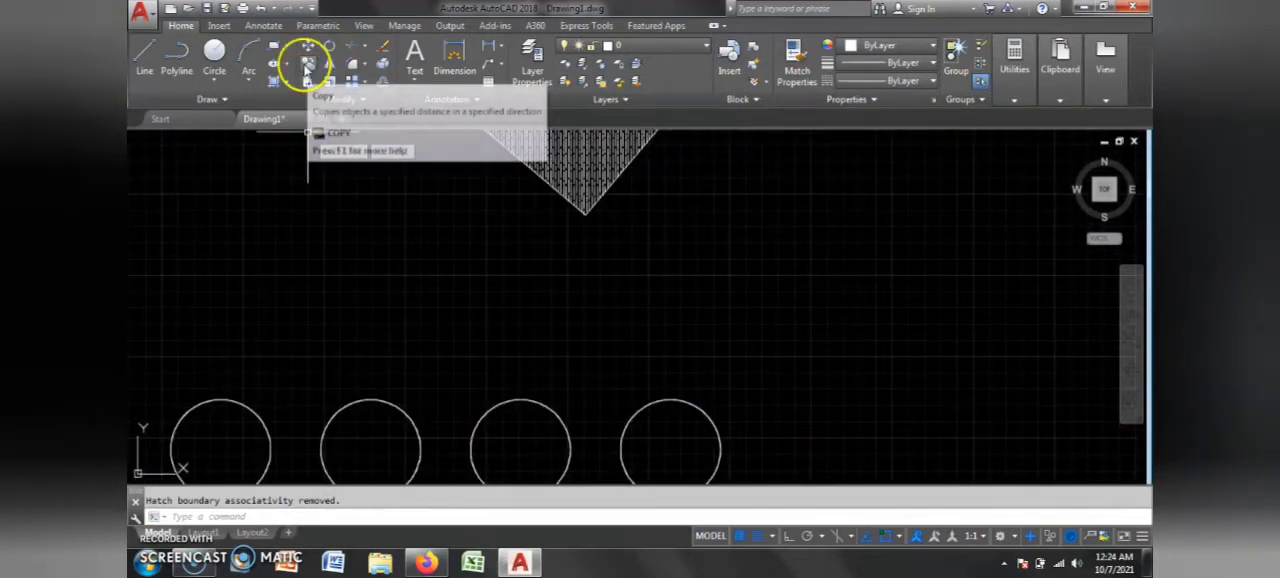
click(307, 68)
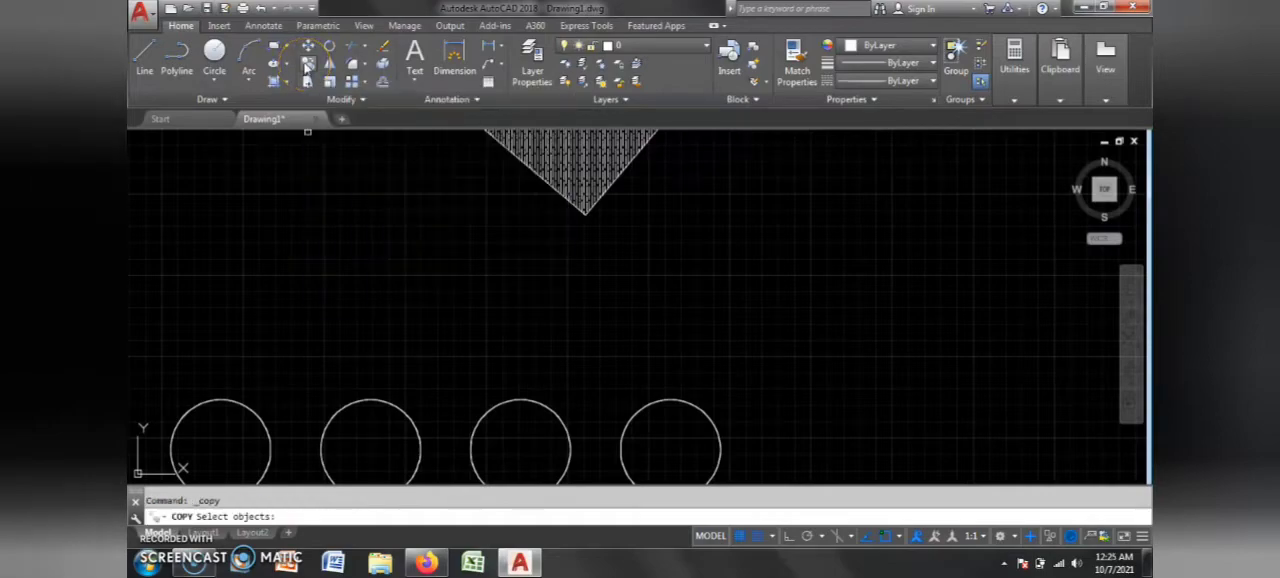
scroll(391, 234, down, 4)
scroll(400, 305, up, 4)
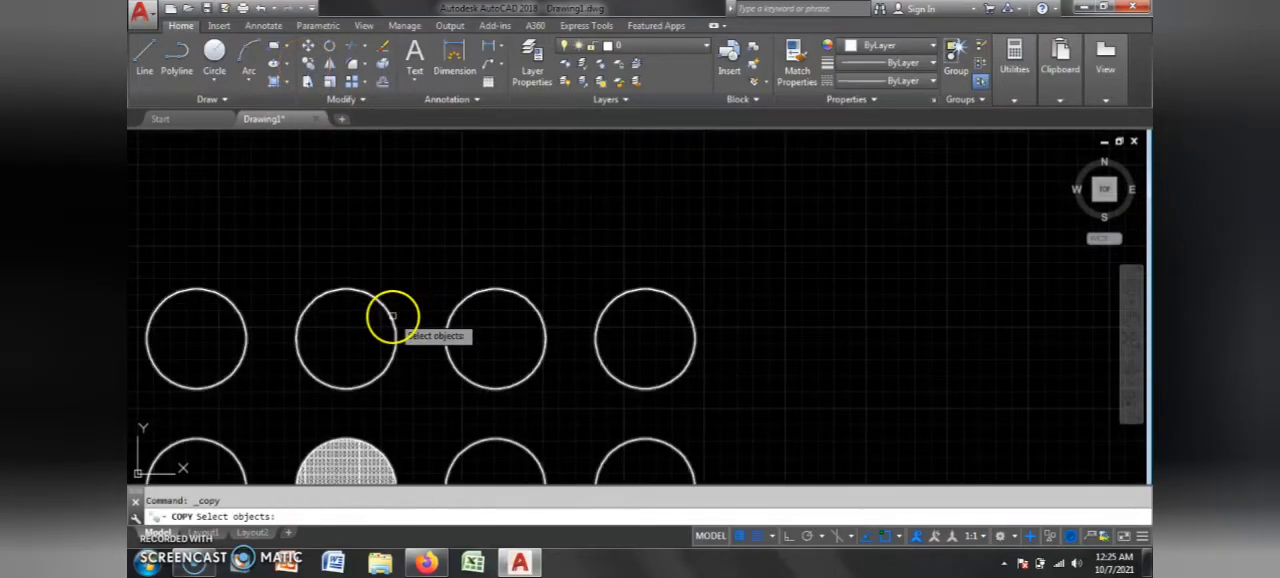
scroll(729, 271, down, 4)
scroll(431, 266, up, 4)
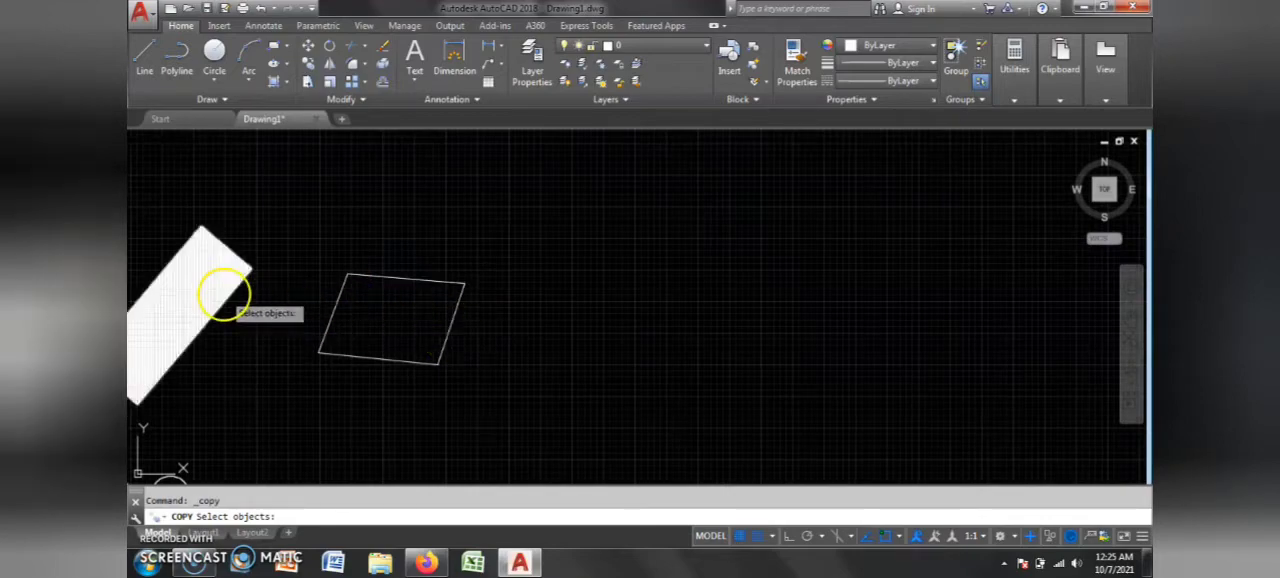
scroll(420, 257, down, 4)
scroll(524, 338, up, 4)
scroll(560, 350, down, 3)
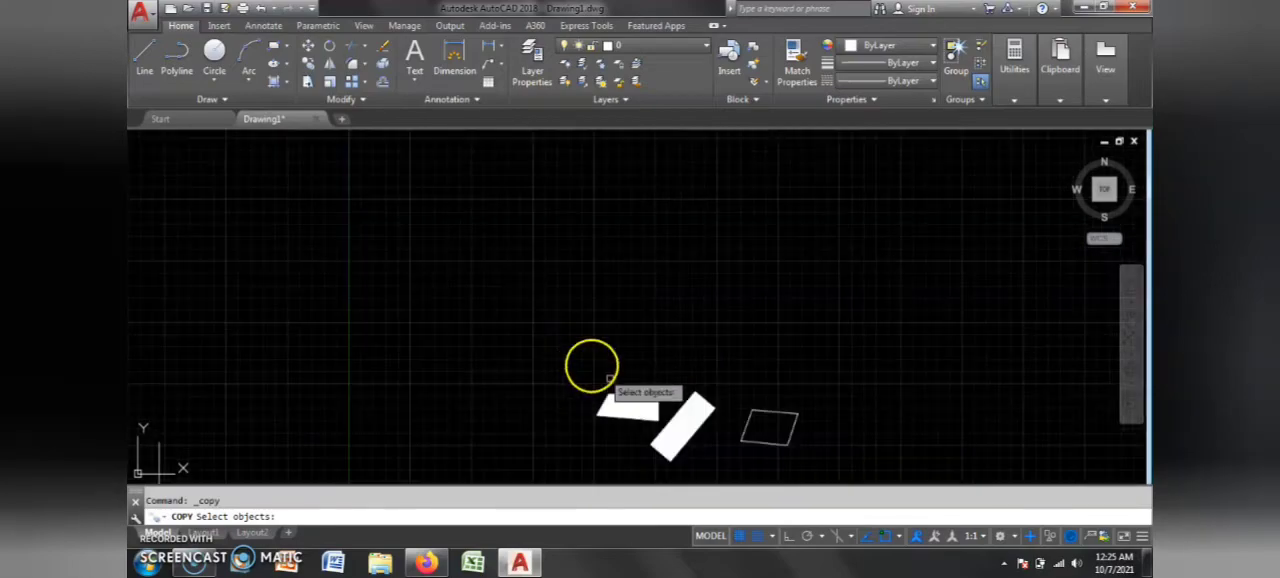
scroll(540, 334, up, 4)
scroll(400, 234, down, 3)
click(381, 208)
key(Return)
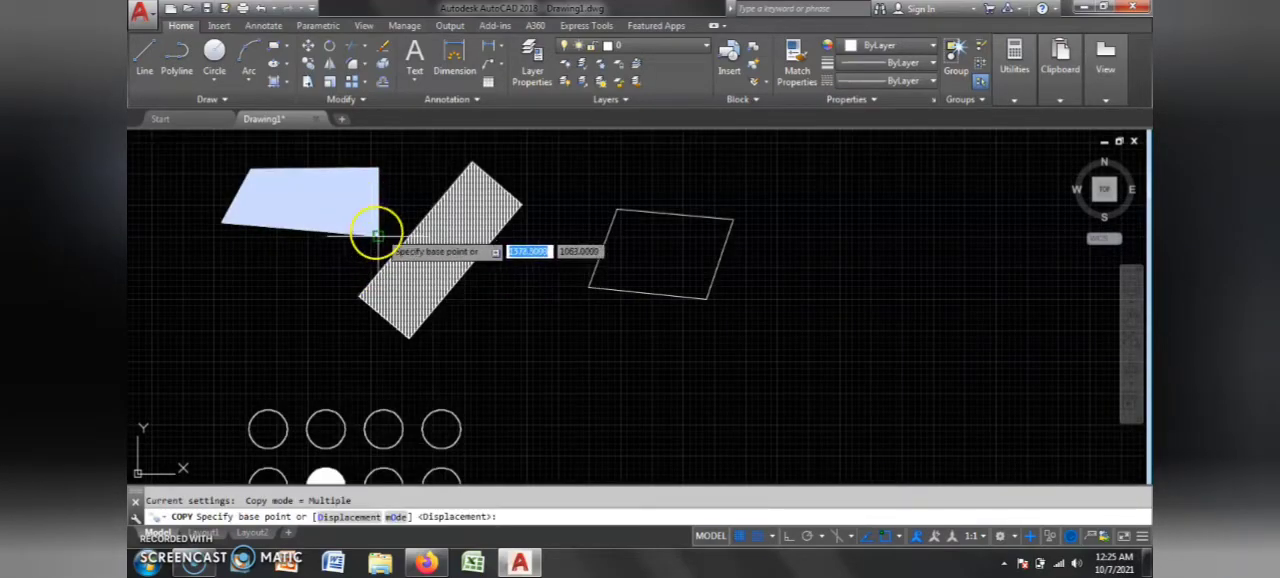
click(379, 235)
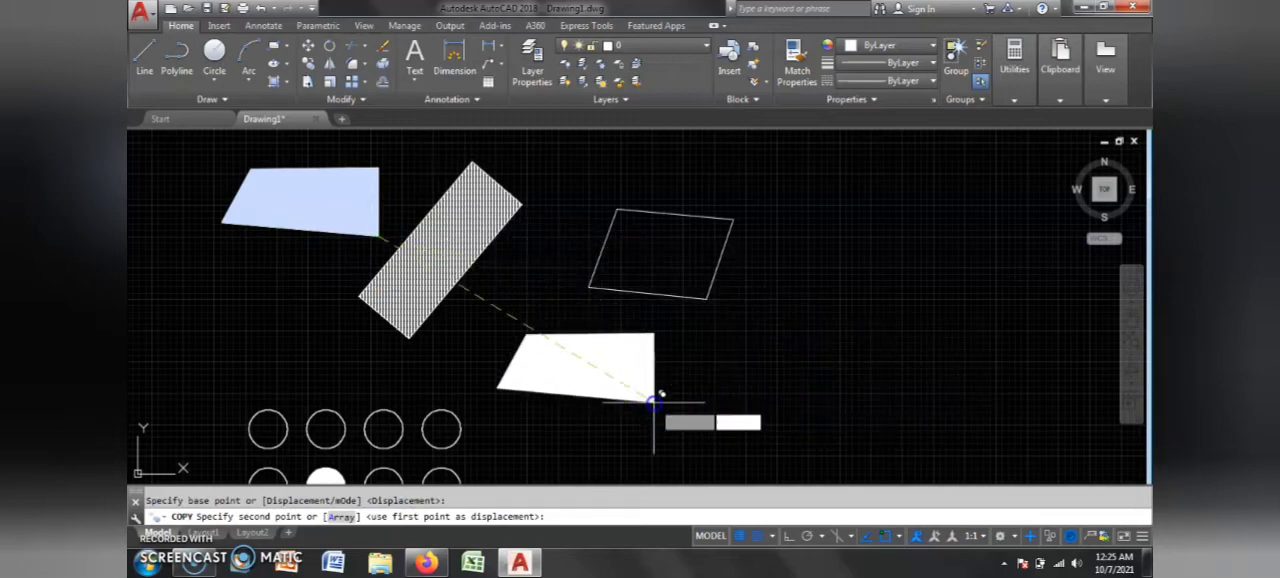
click(655, 401)
click(323, 335)
scroll(451, 349, down, 5)
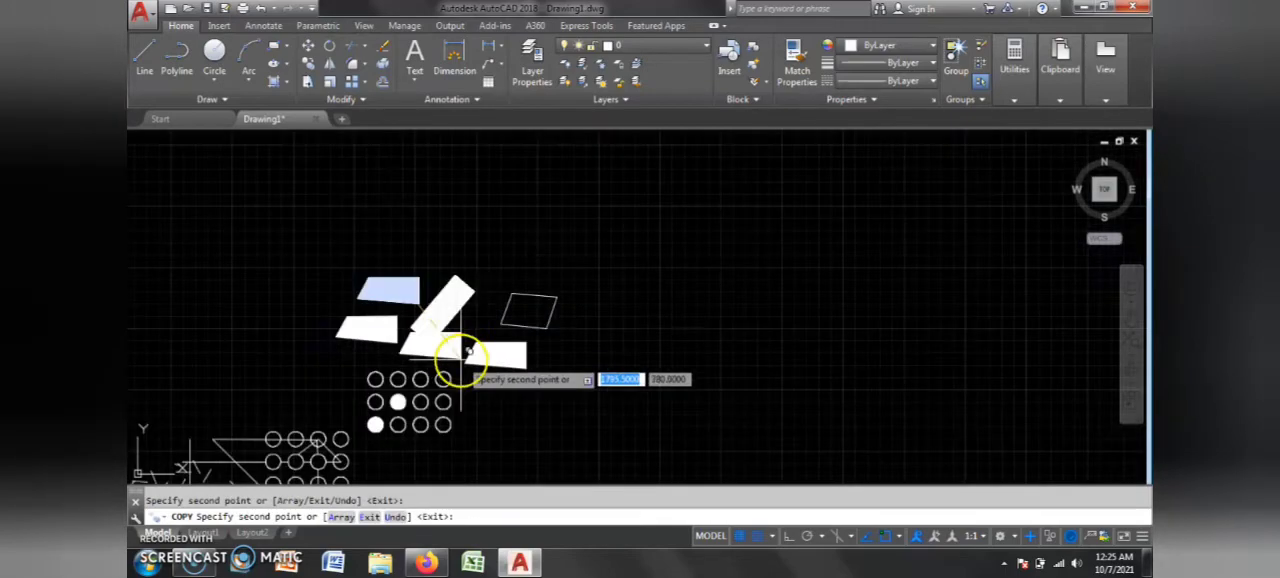
scroll(531, 294, up, 5)
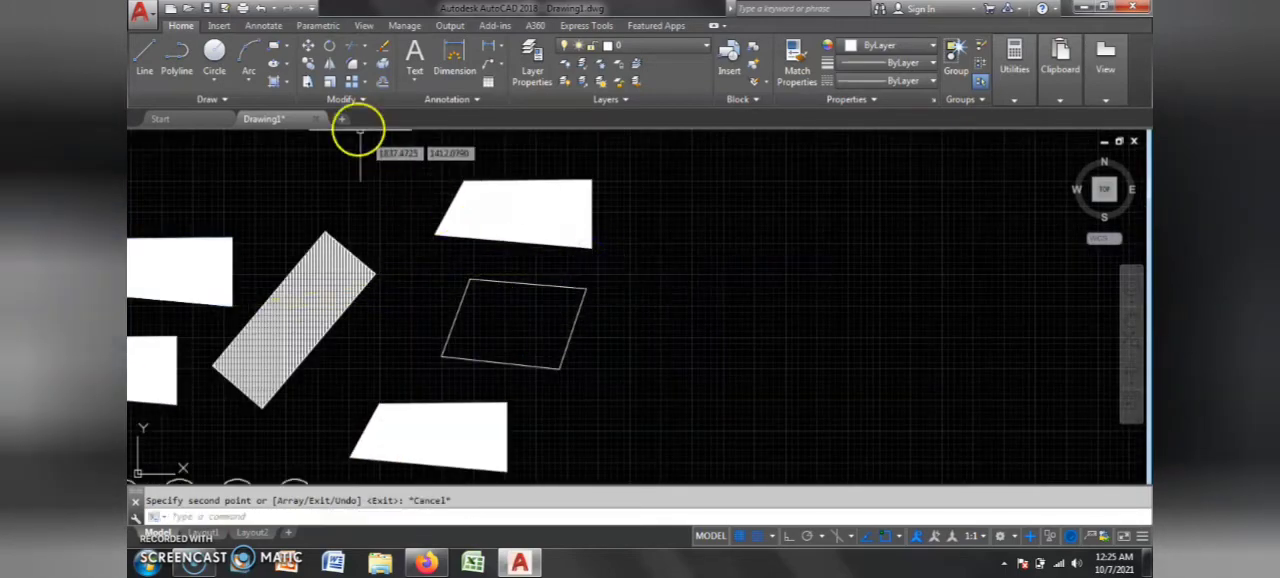
Step: Draw a circle about 280 units in radius right of the parallelogram, and a smaller circle to its lower right
click(214, 53)
click(727, 278)
click(829, 343)
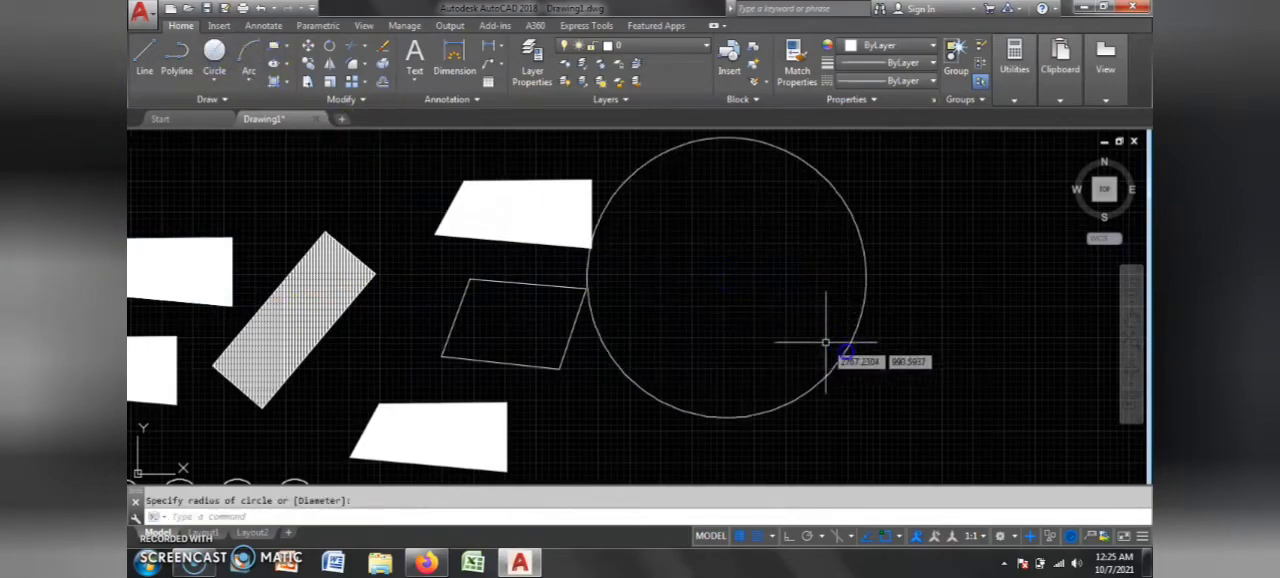
scroll(643, 337, down, 5)
scroll(621, 323, up, 5)
key(Return)
click(607, 302)
click(666, 354)
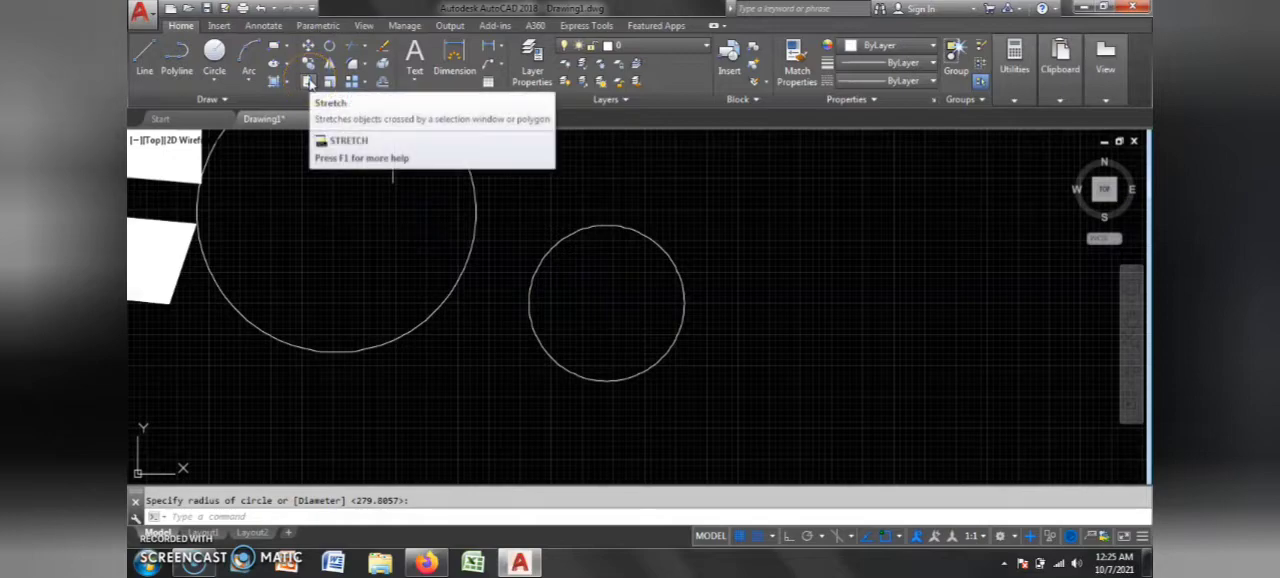
Step: Copy the smaller circle from its center, placing one copy on its right quadrant and another farther right
click(308, 63)
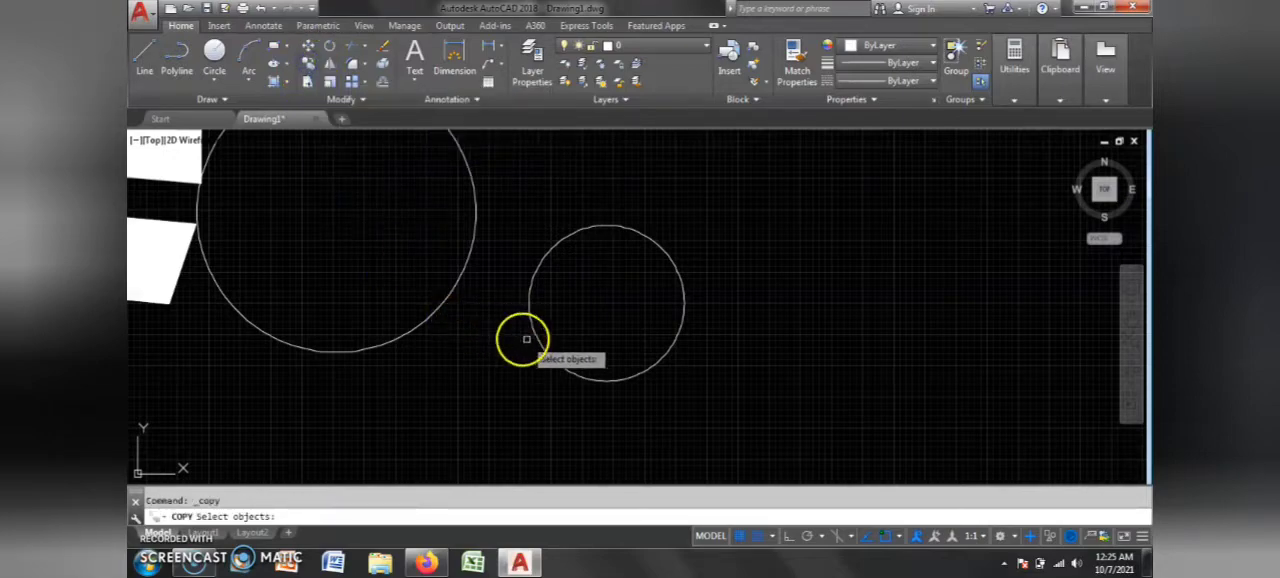
key(Return)
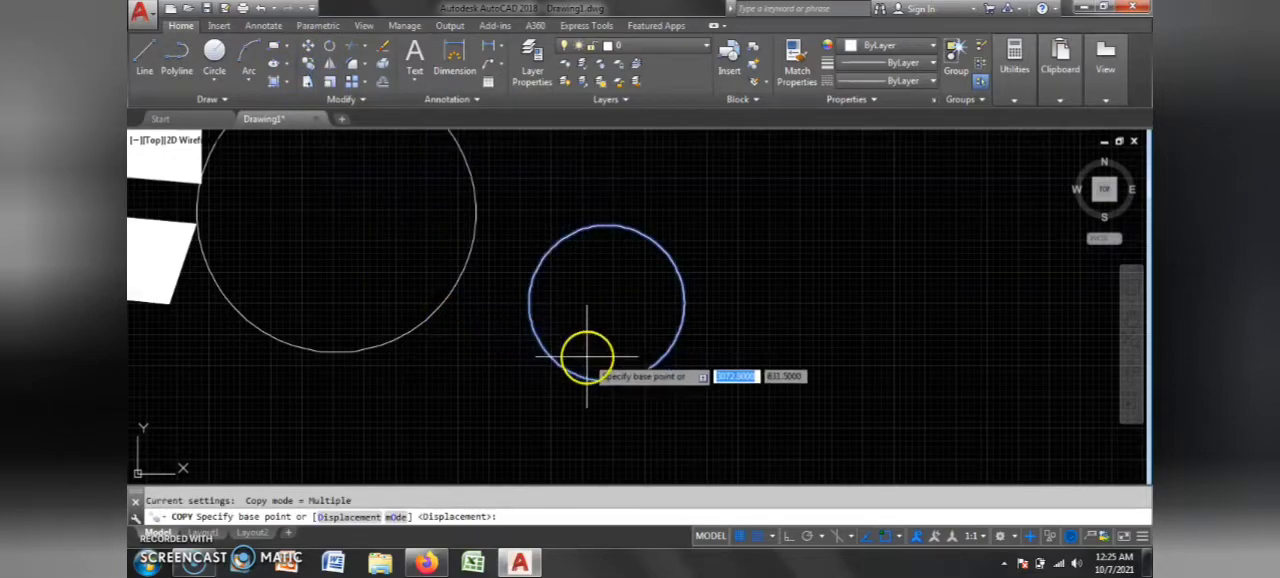
click(607, 318)
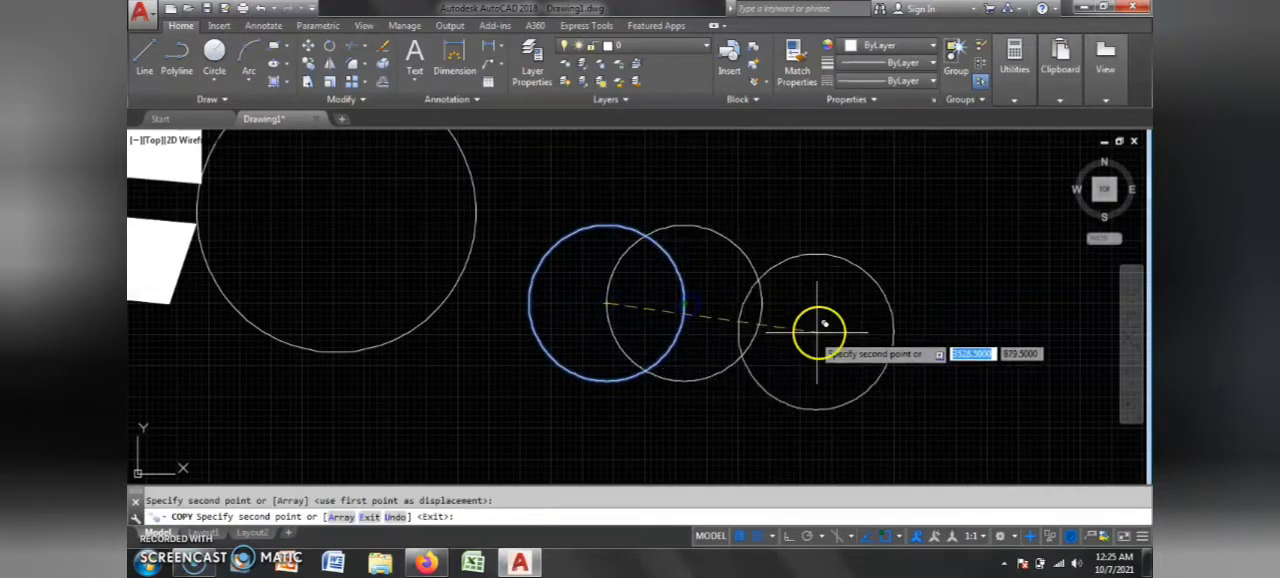
click(901, 294)
key(Escape)
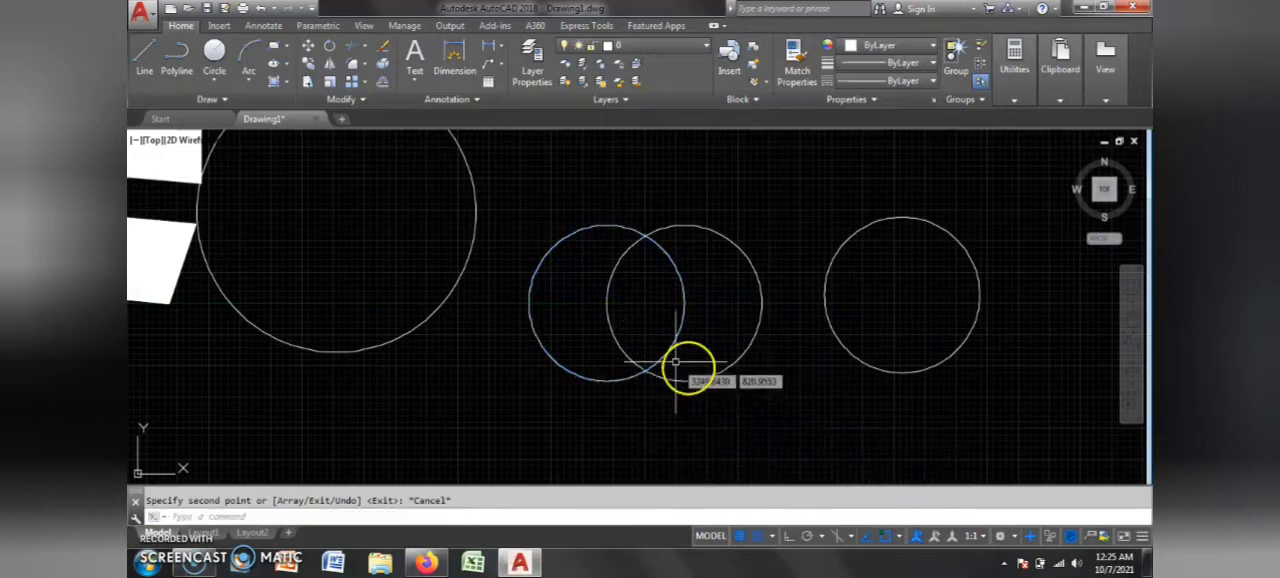
scroll(655, 366, down, 3)
scroll(663, 366, up, 3)
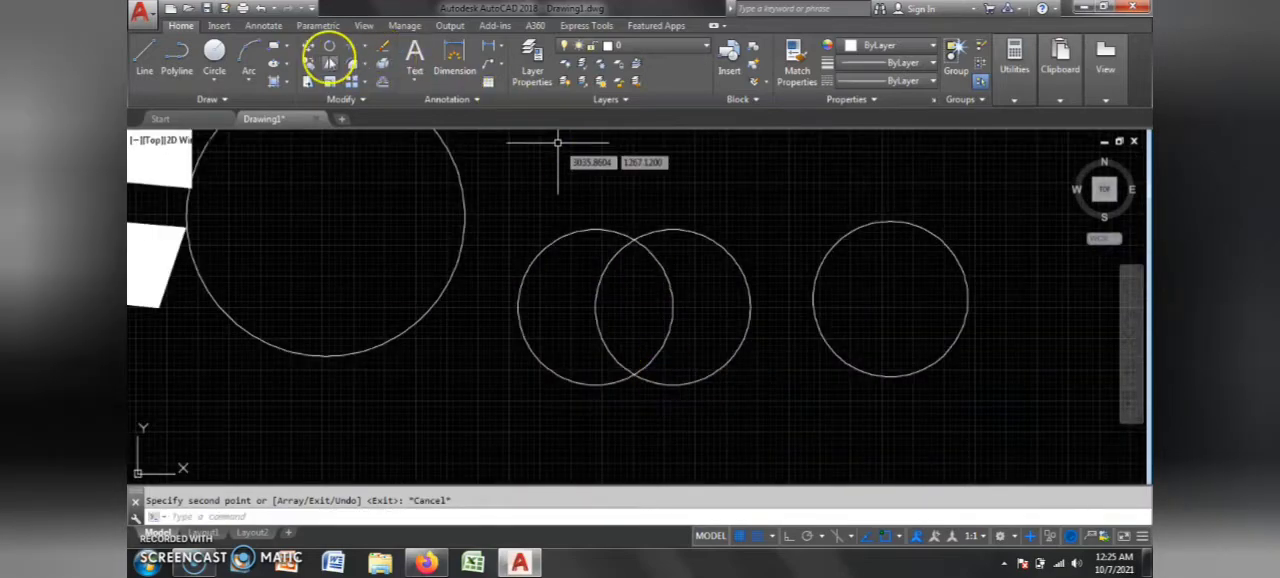
click(329, 62)
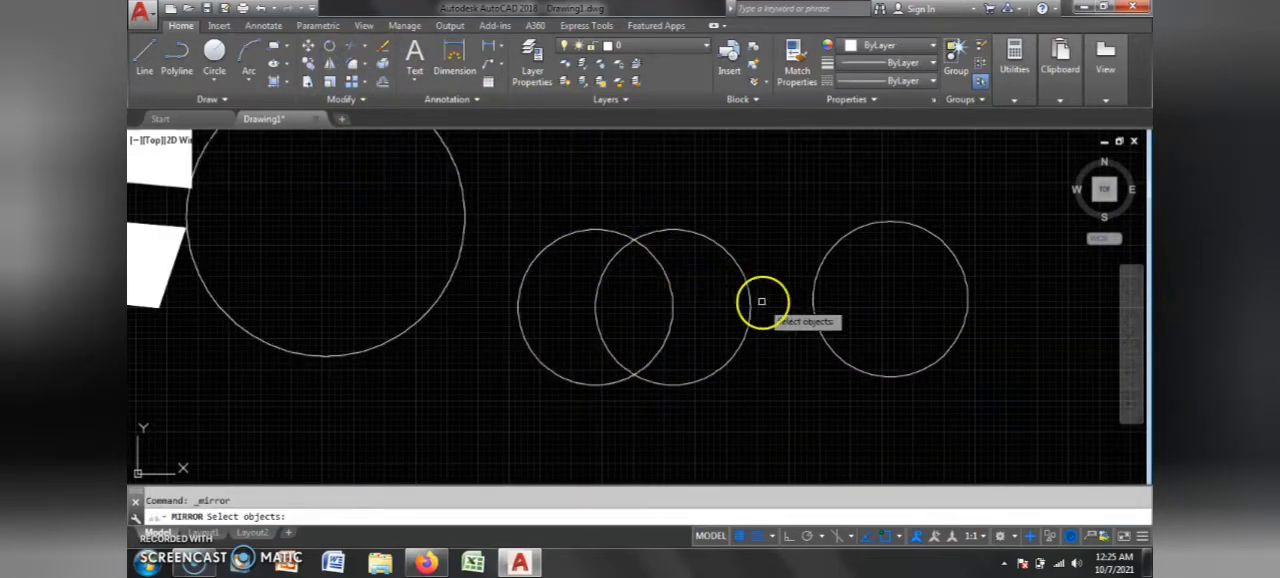
click(818, 314)
scroll(673, 328, down, 6)
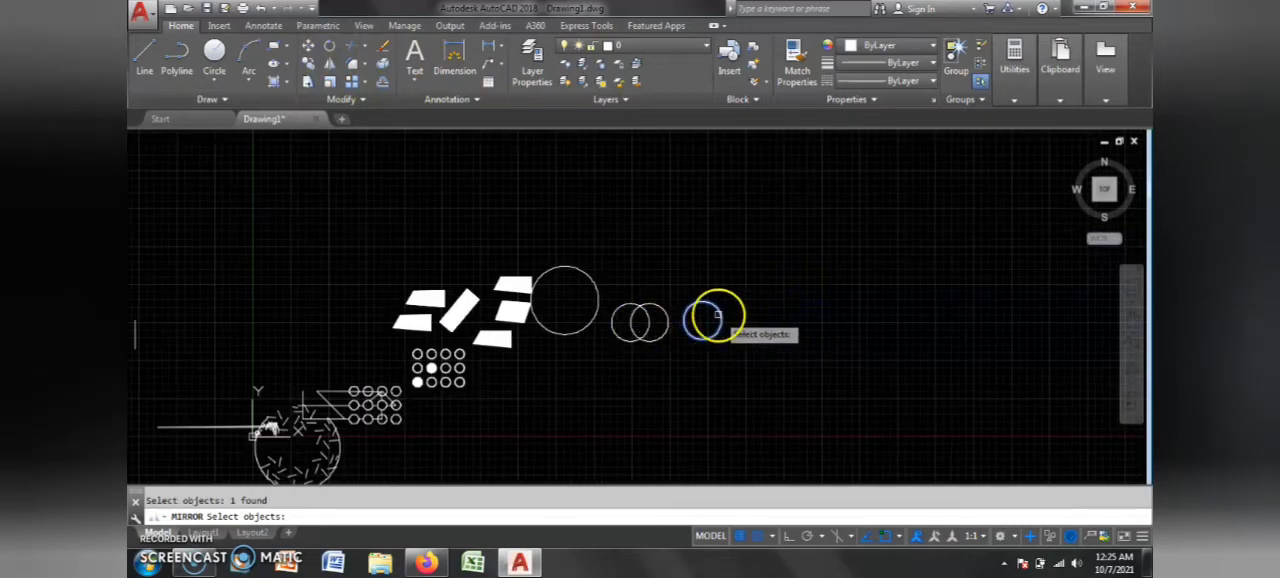
scroll(718, 313, up, 8)
key(Return)
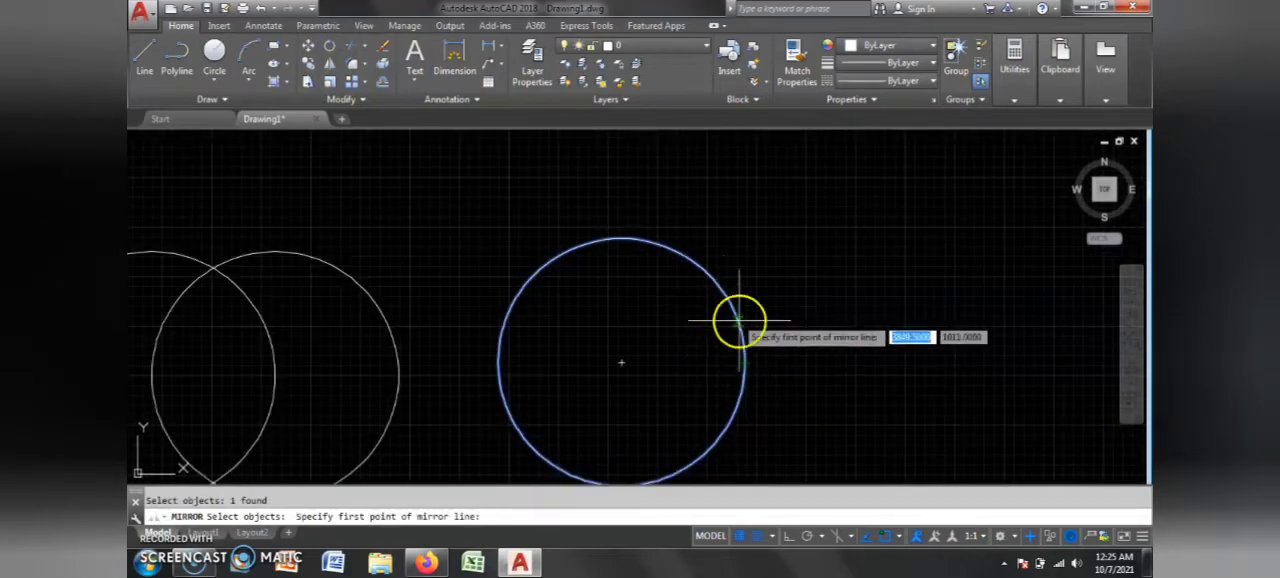
click(744, 363)
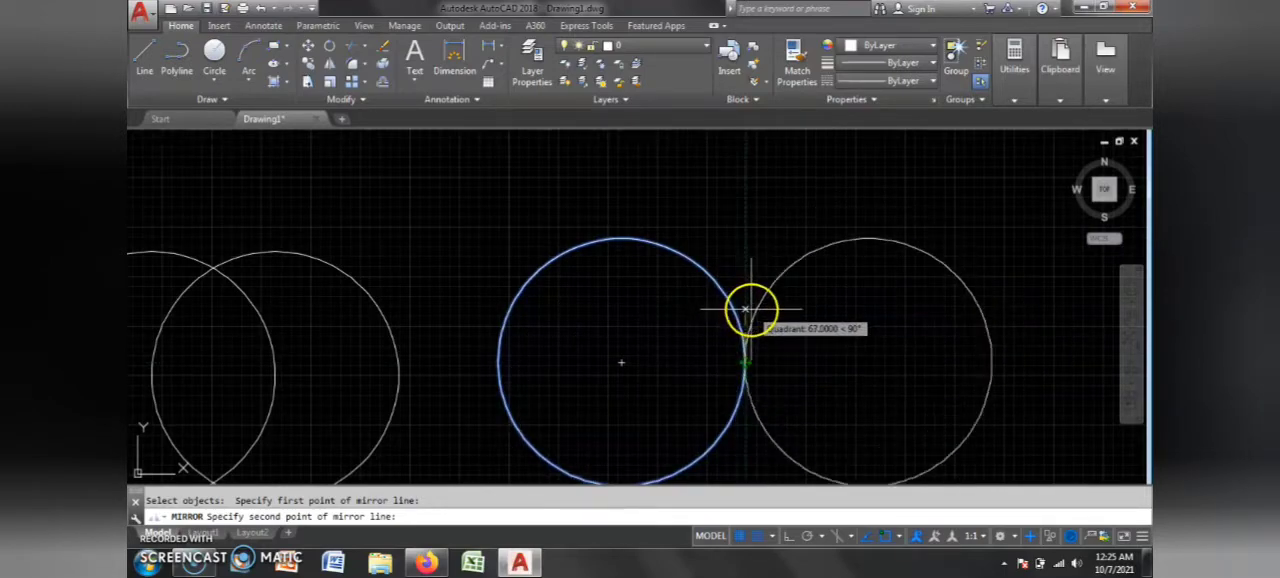
key(Escape)
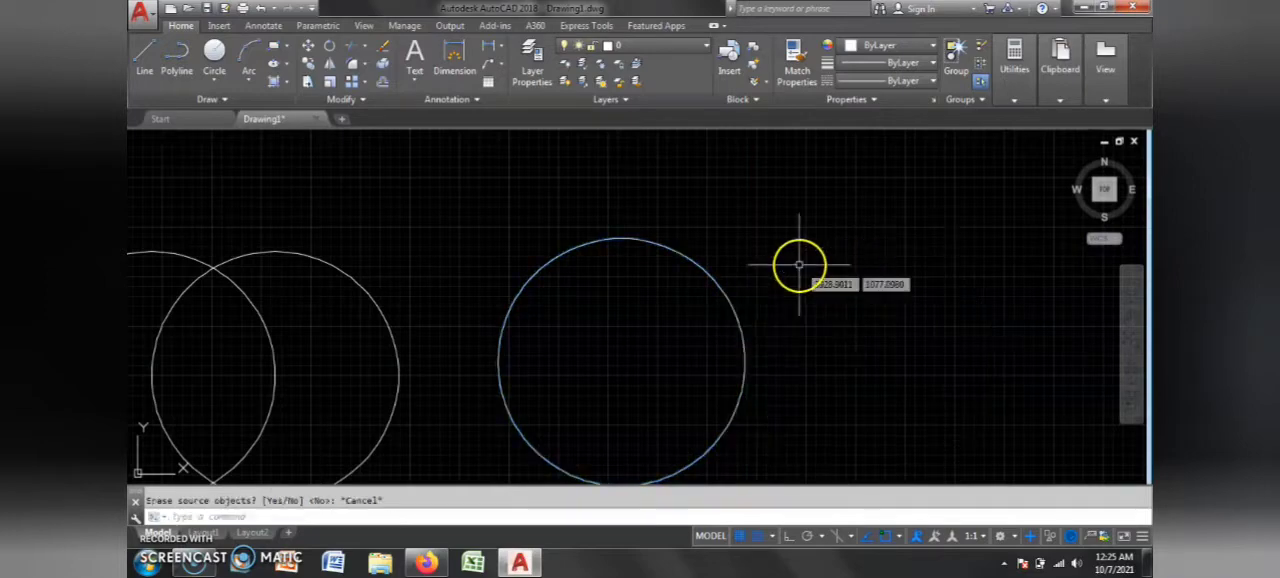
Step: Mirror the rightmost circle across a line picked at its right edge, keeping the source circle
key(Return)
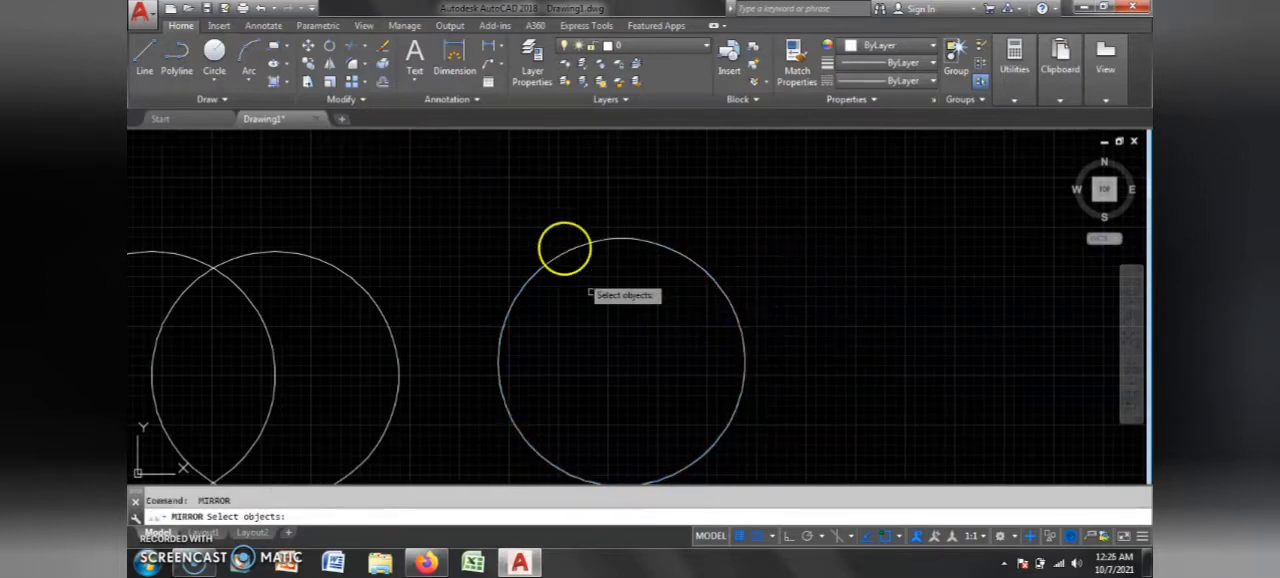
key(Return)
click(743, 374)
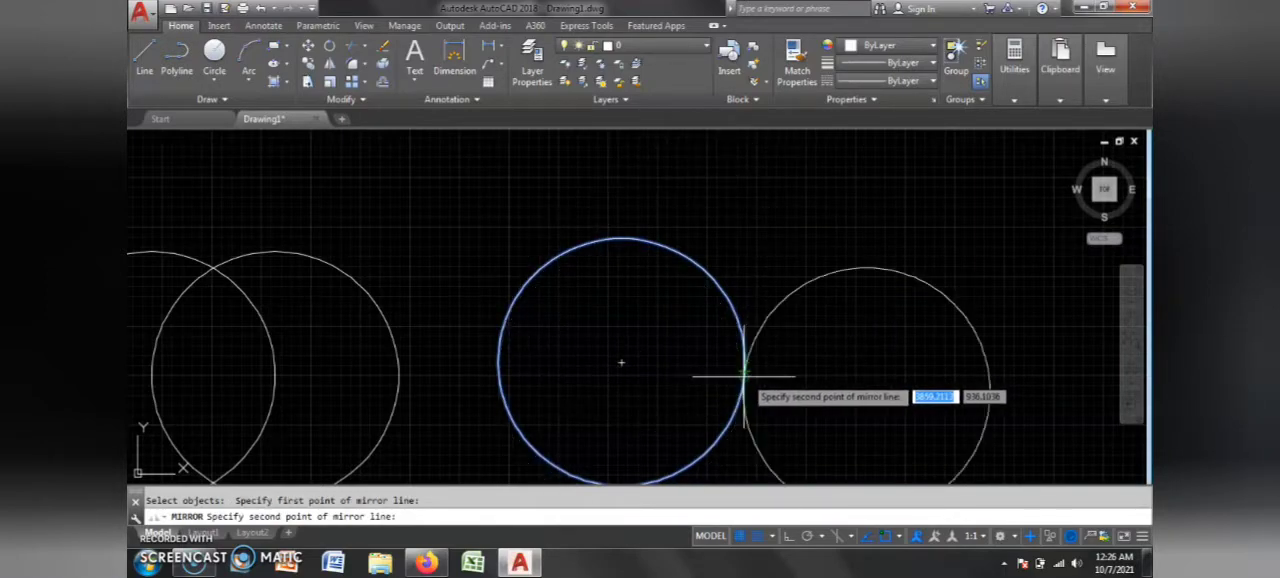
click(746, 377)
key(Return)
scroll(775, 337, down, 3)
scroll(790, 350, up, 6)
scroll(802, 360, down, 6)
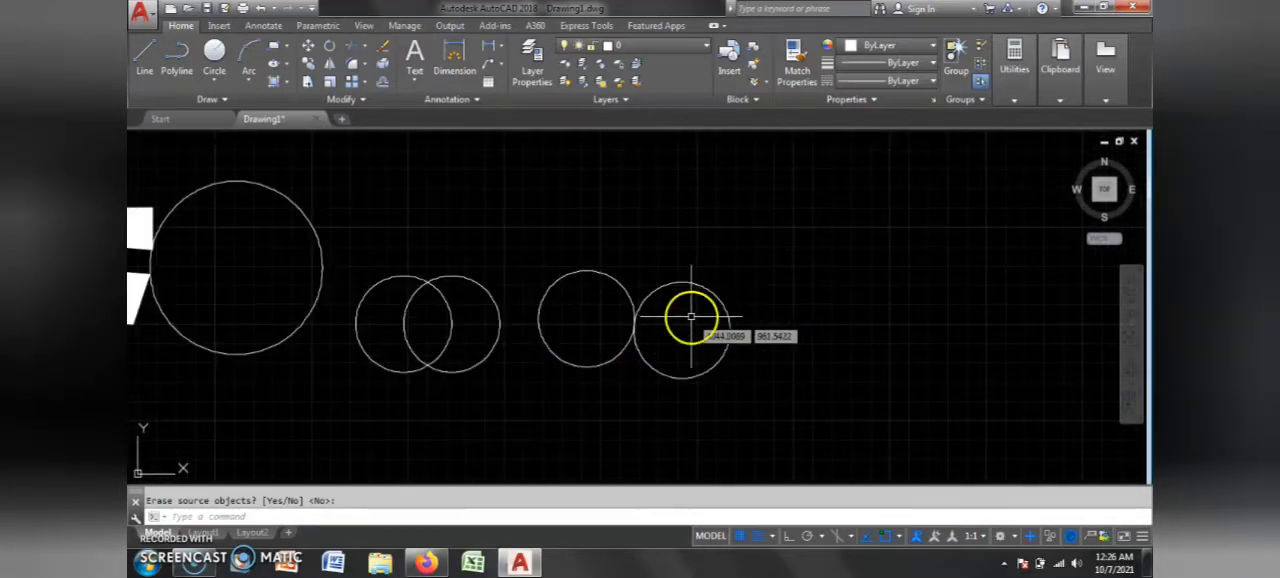
scroll(692, 318, down, 4)
scroll(668, 322, up, 4)
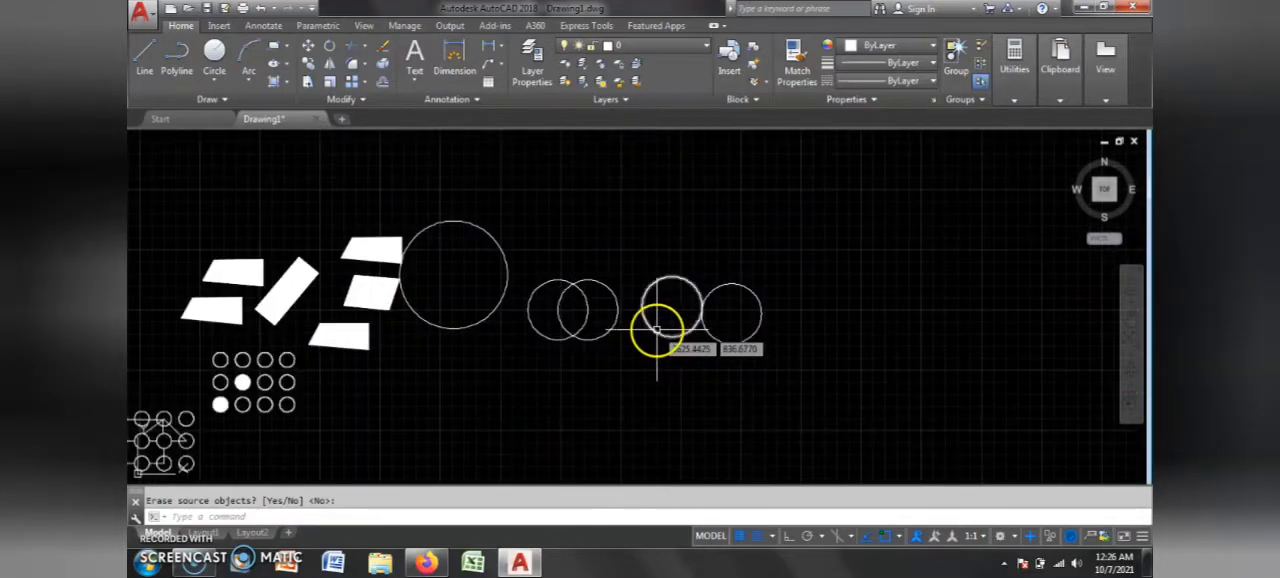
scroll(690, 327, up, 4)
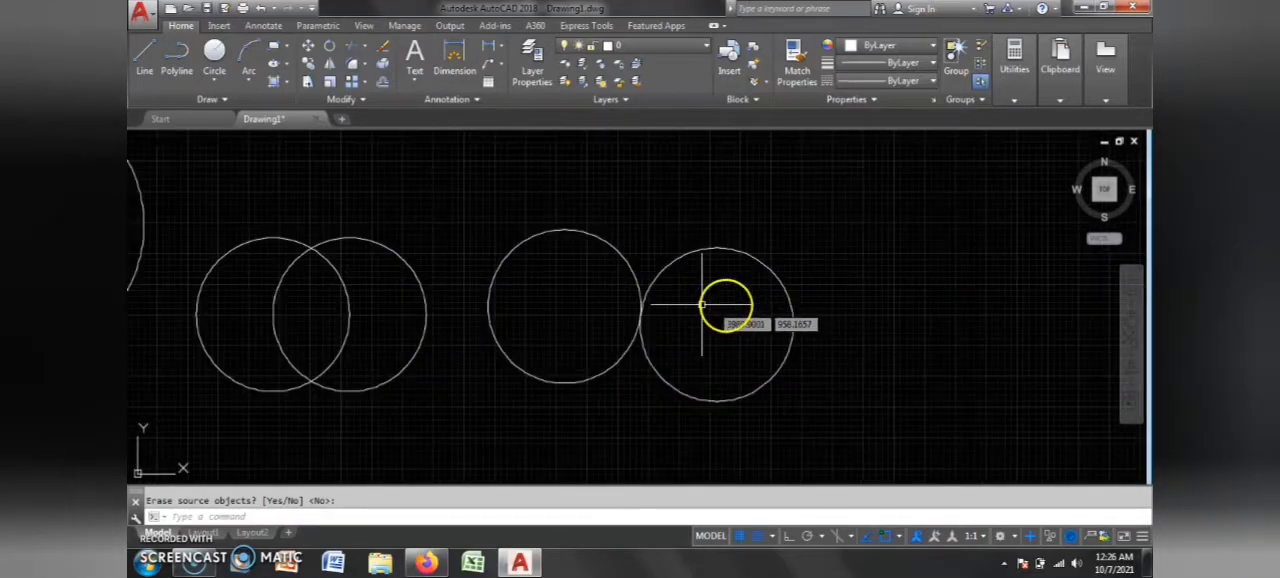
click(352, 65)
click(365, 64)
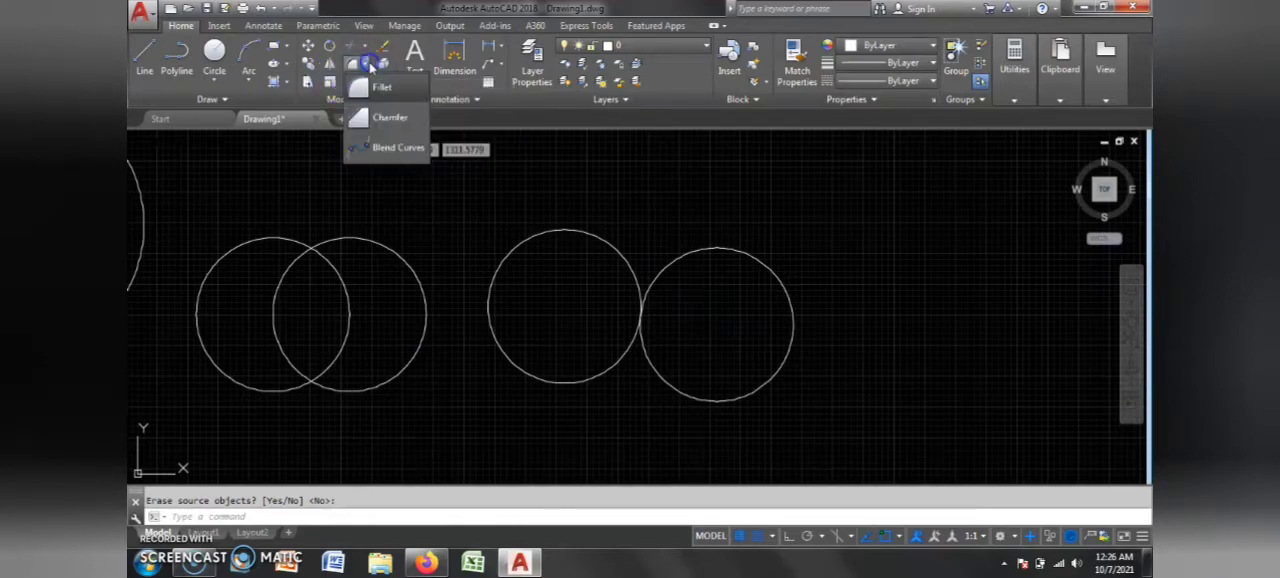
click(511, 168)
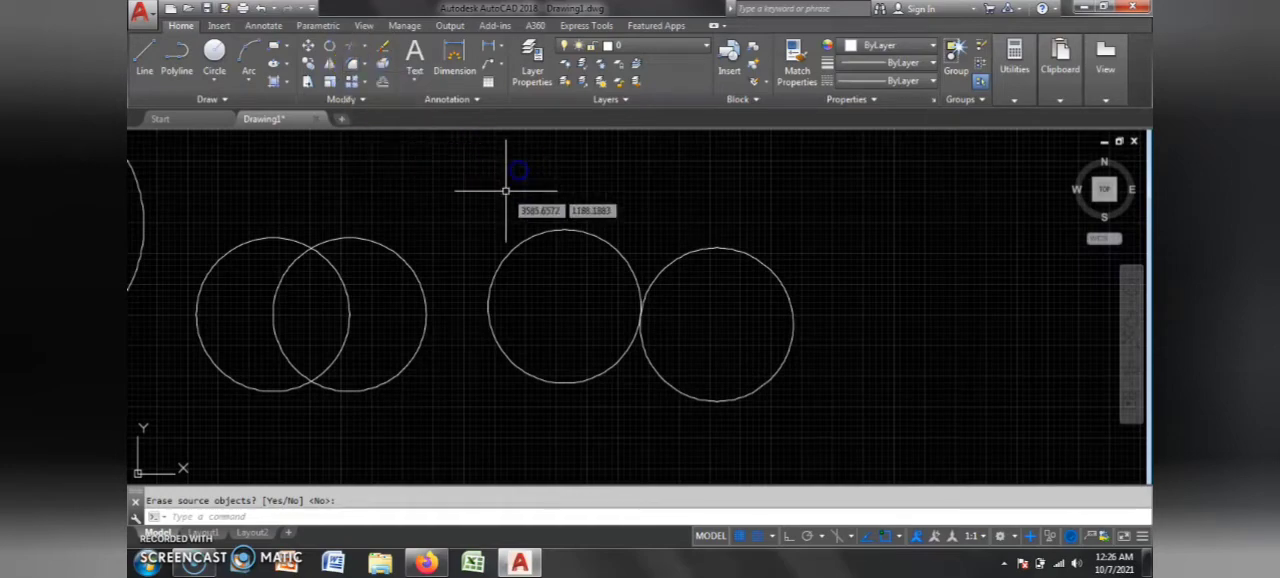
click(506, 189)
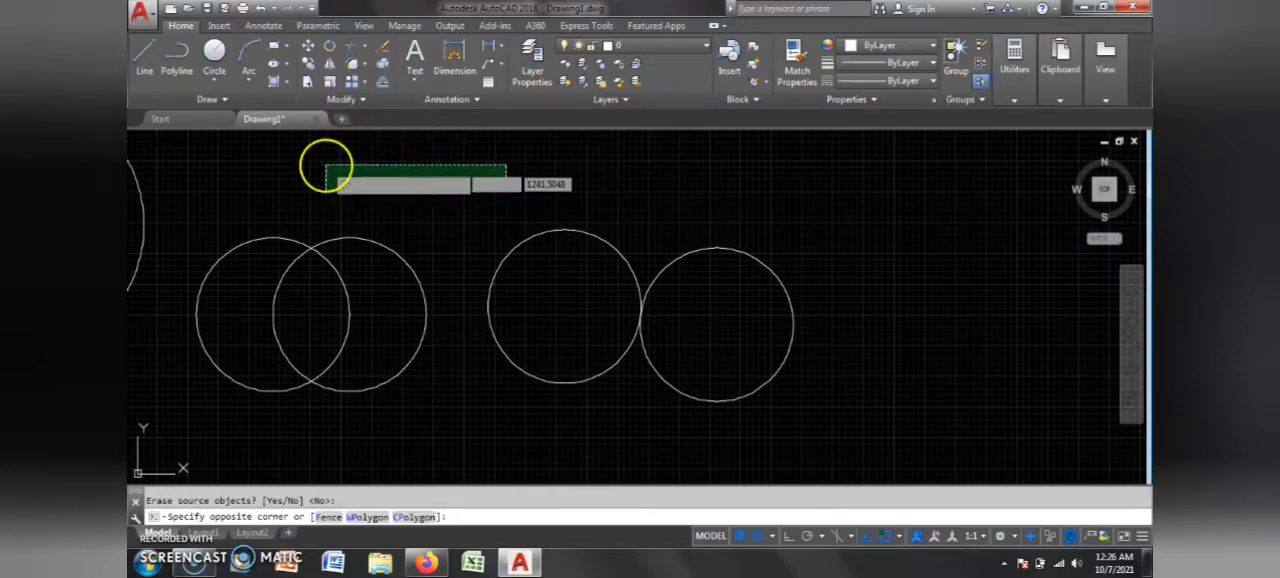
click(325, 165)
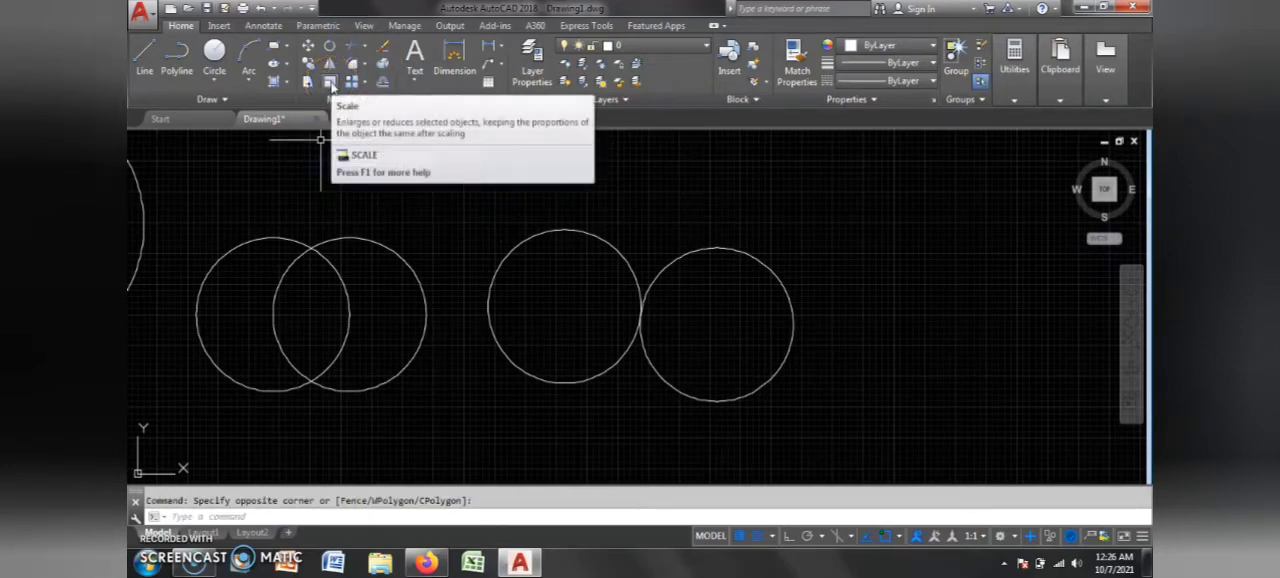
Step: Scale the left circle of the touching pair by a factor of 20 from a base point on its right edge
click(332, 82)
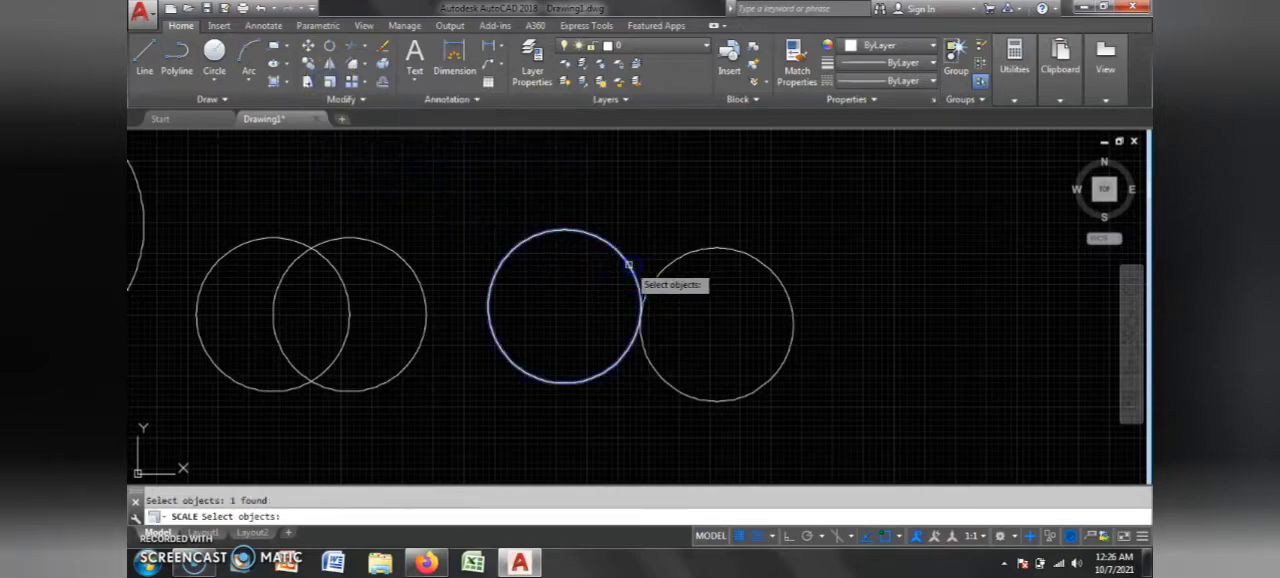
click(640, 318)
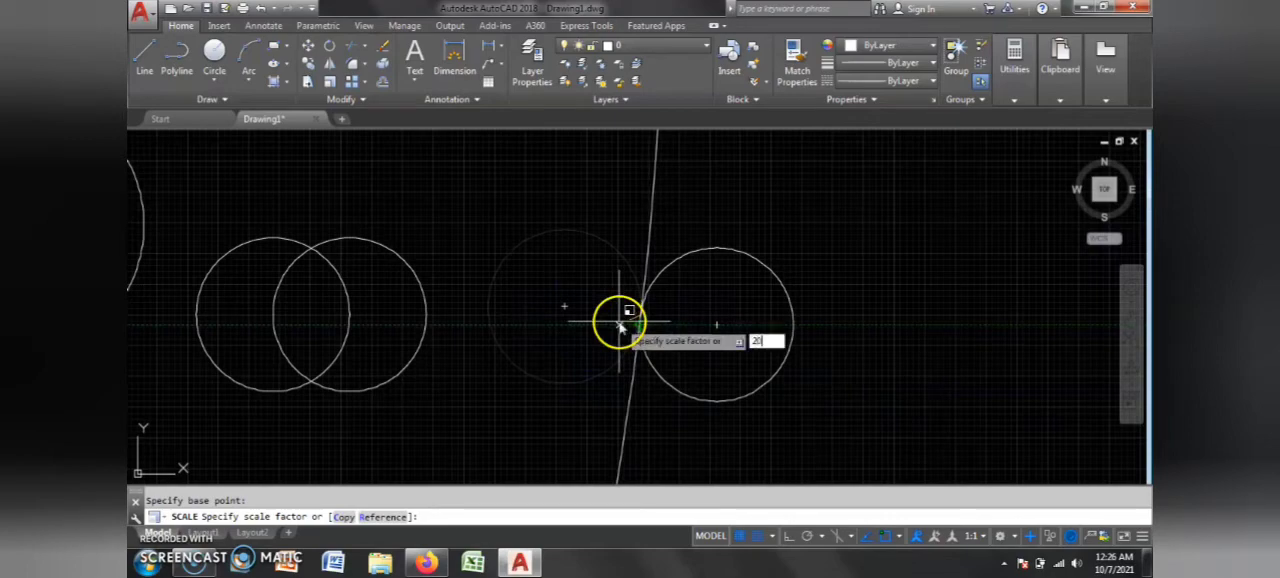
key(Return)
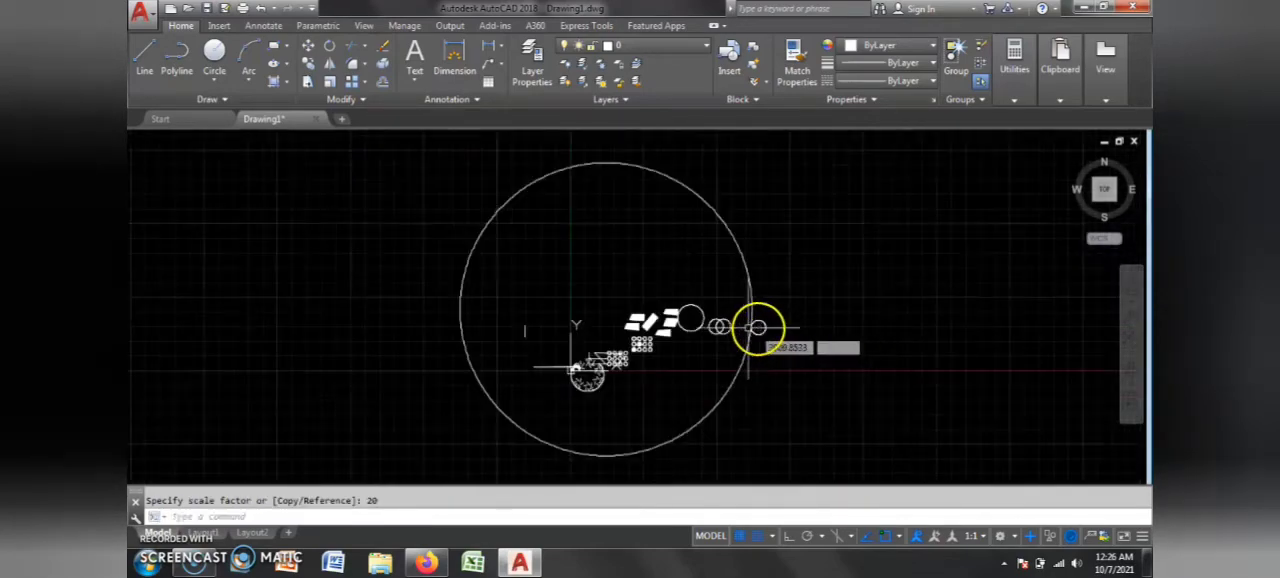
Step: Scale the remaining circle of the touching pair by a factor of 5 about its center
scroll(757, 327, up, 3)
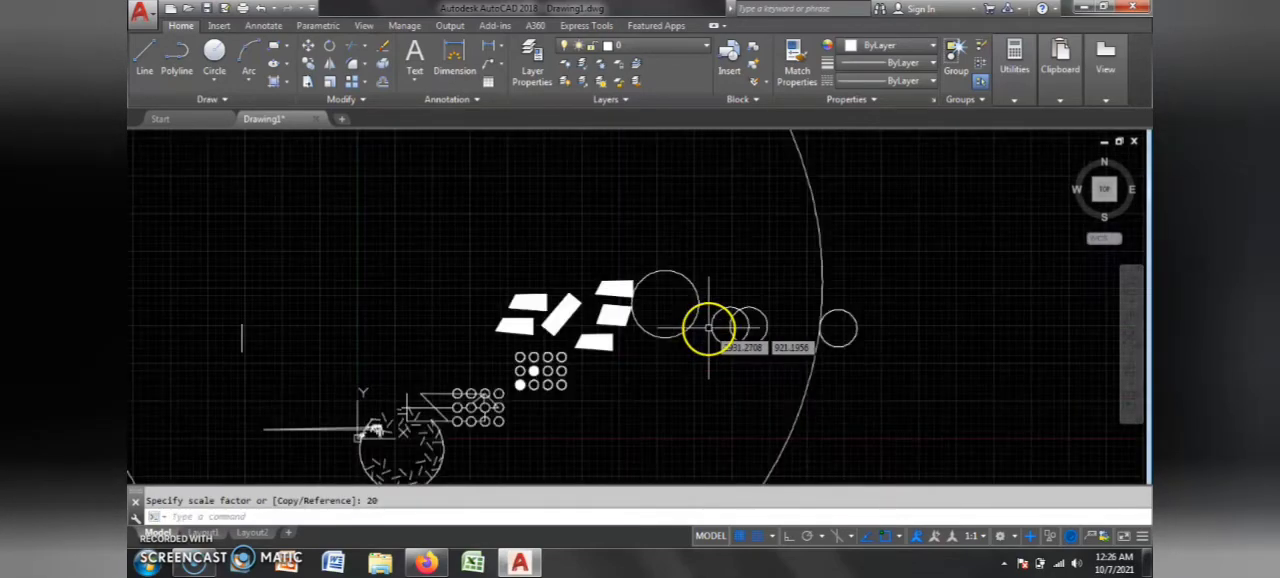
scroll(867, 327, up, 5)
click(843, 311)
click(874, 345)
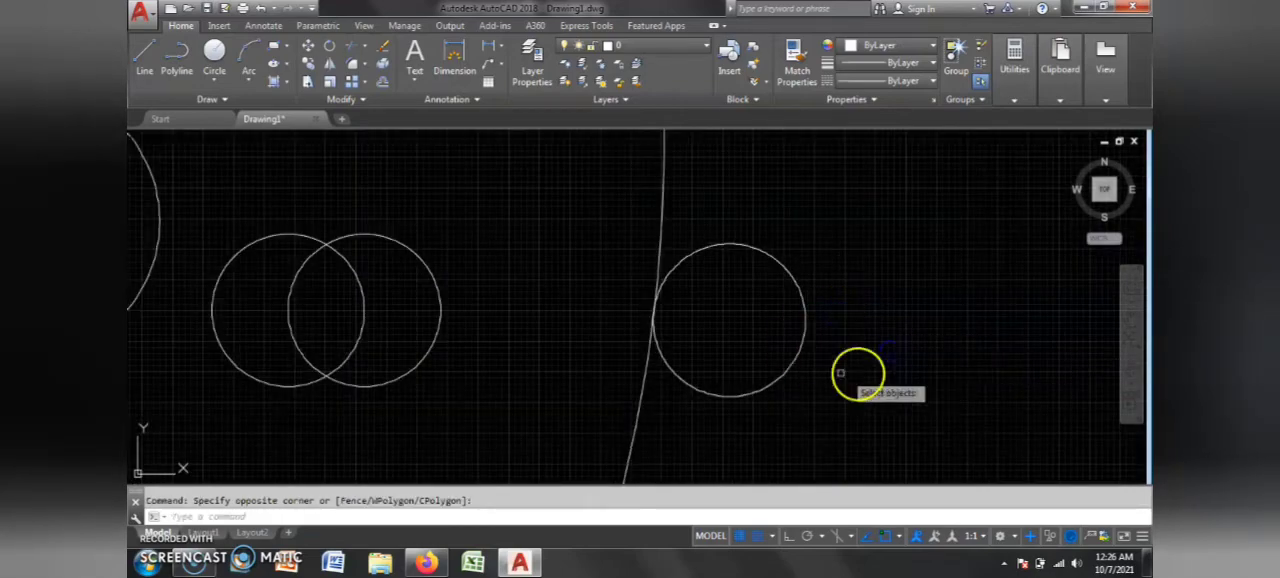
click(797, 358)
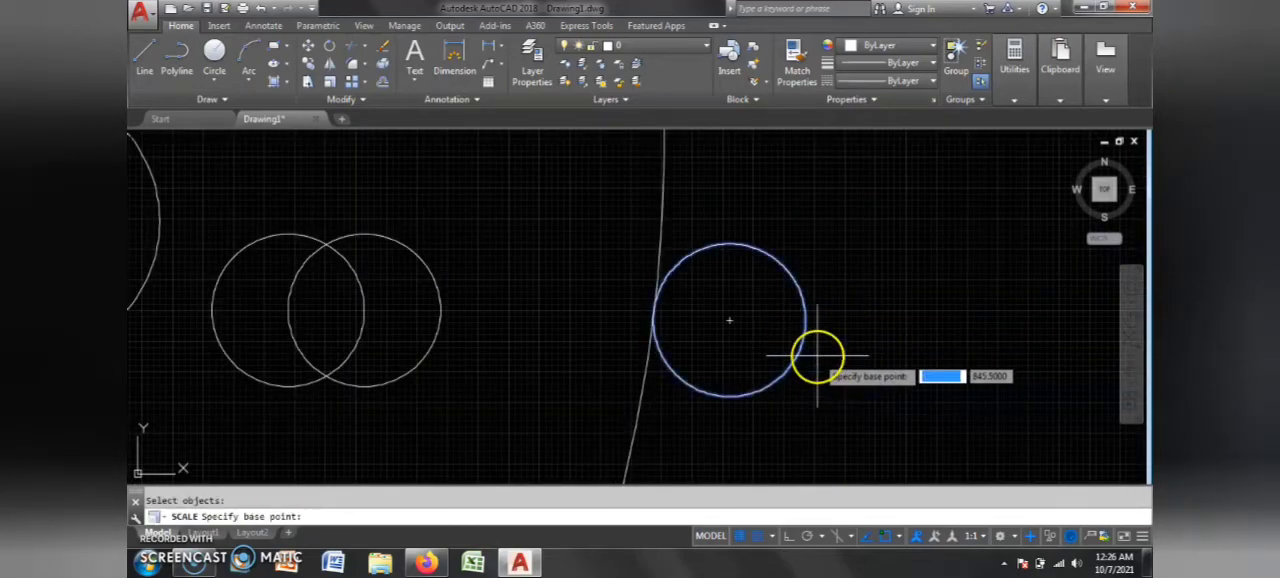
click(729, 320)
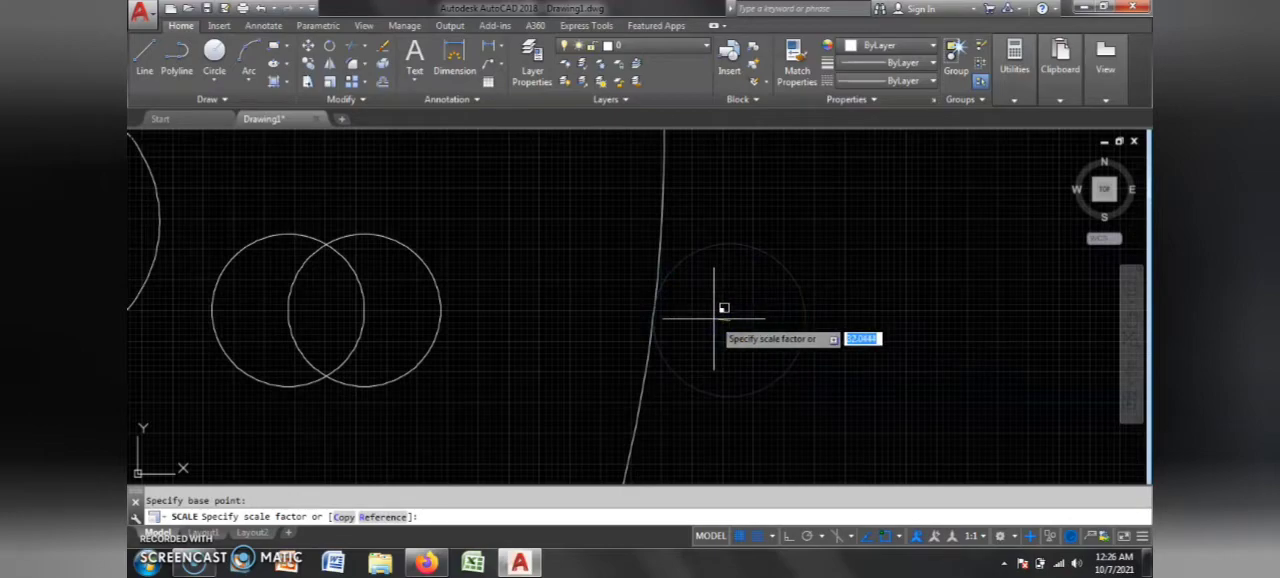
text(5)
key(Return)
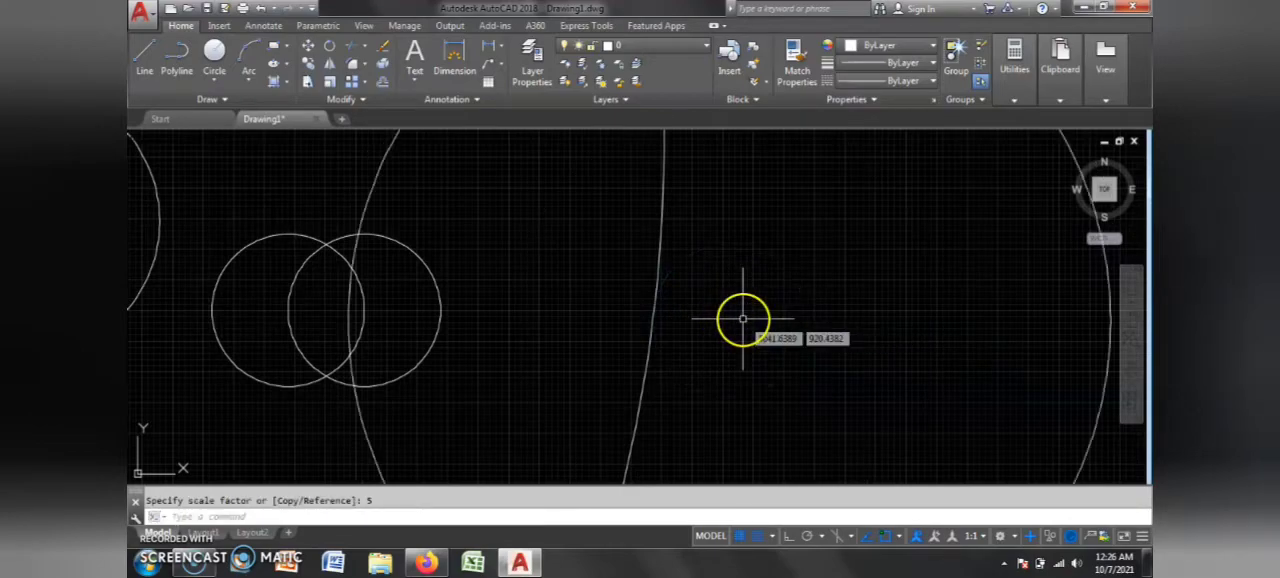
scroll(645, 362, down, 6)
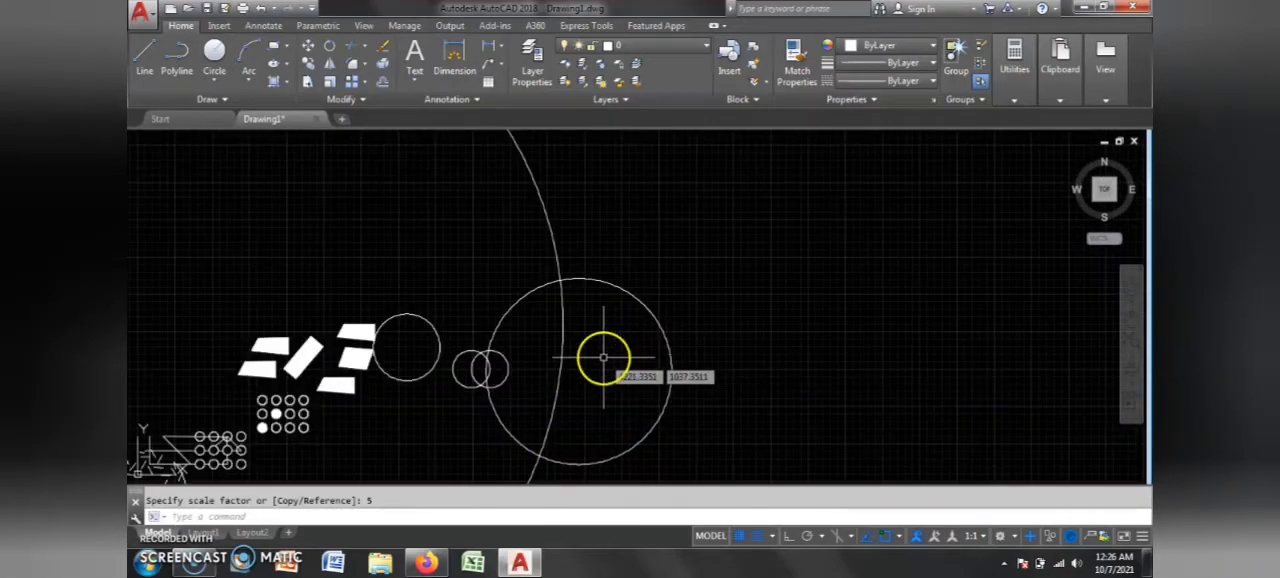
scroll(580, 322, down, 2)
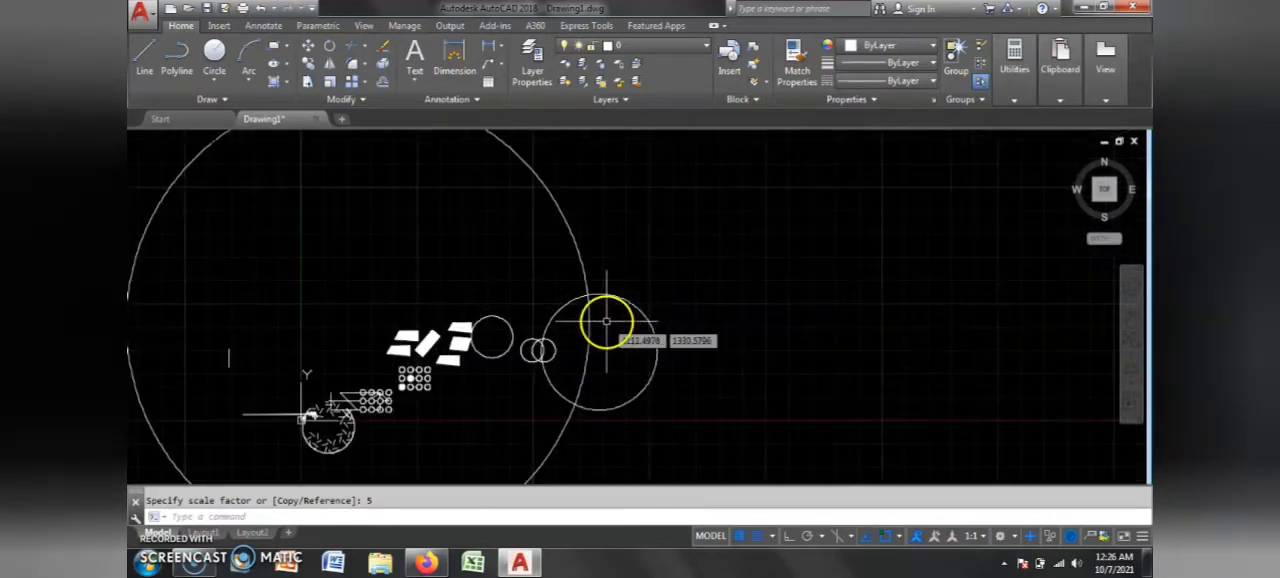
scroll(605, 323, up, 5)
scroll(605, 326, down, 3)
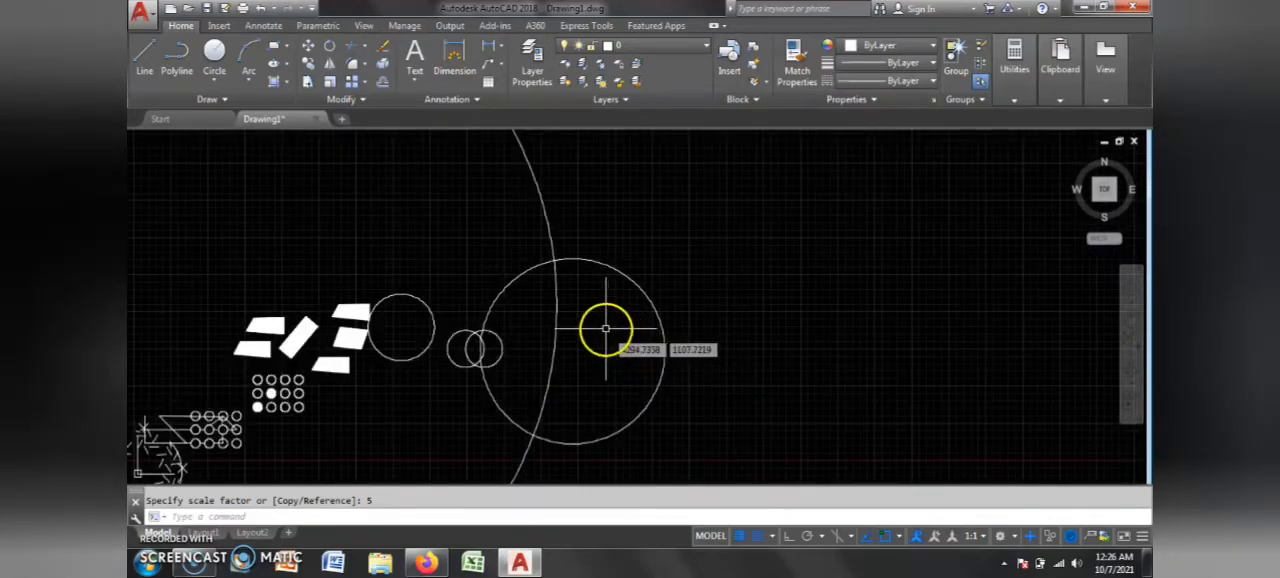
scroll(590, 310, down, 3)
scroll(586, 306, up, 3)
scroll(757, 377, up, 2)
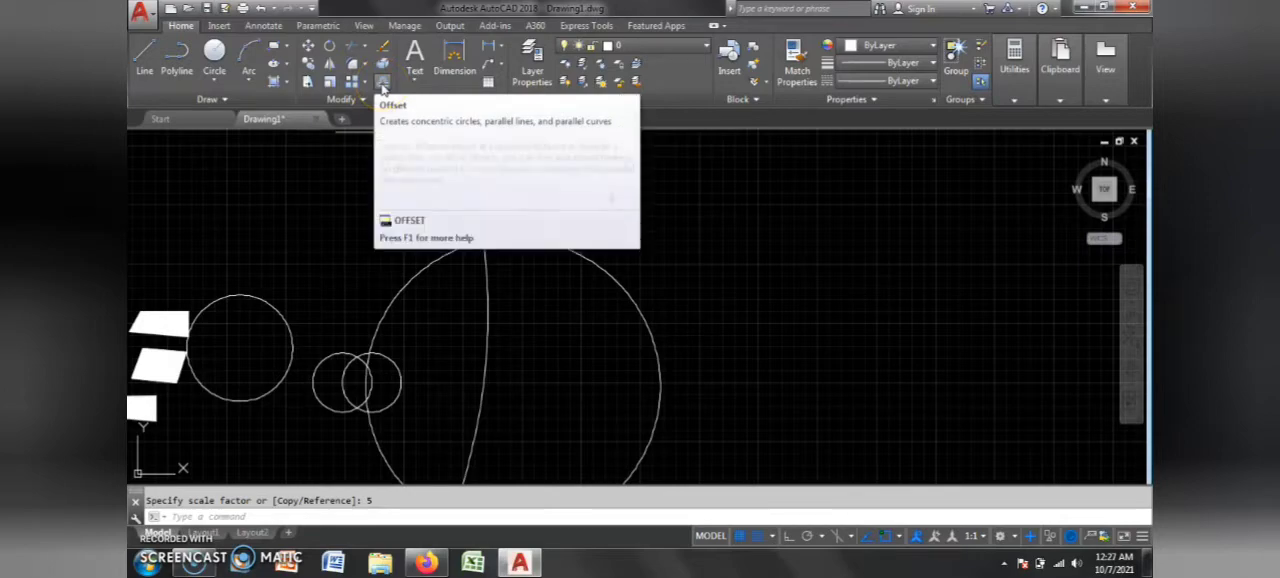
click(674, 277)
scroll(686, 350, down, 4)
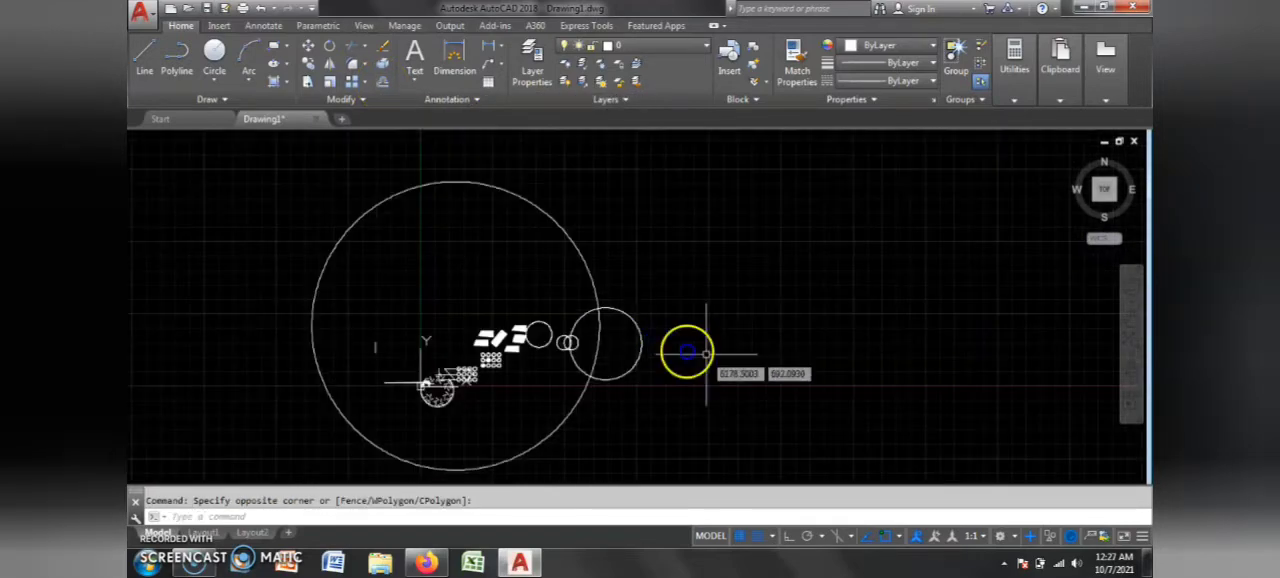
scroll(703, 354, up, 2)
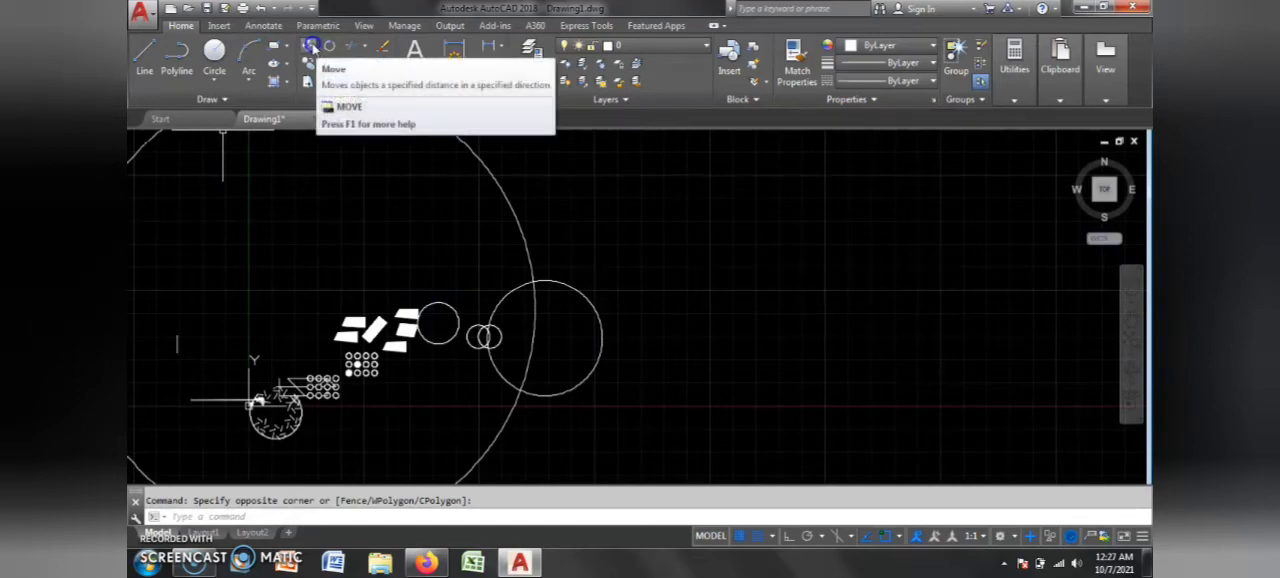
click(688, 277)
click(656, 318)
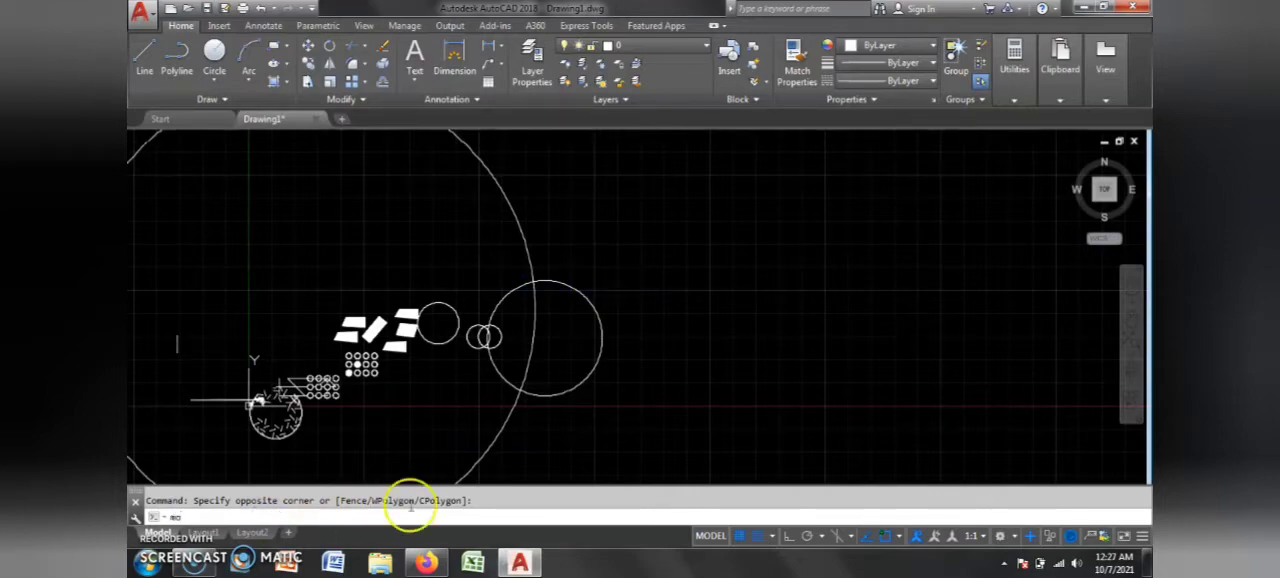
Step: Show the properties of the circle scaled by 5 and close the property display, leaving the circle selected
key(ctrl+1)
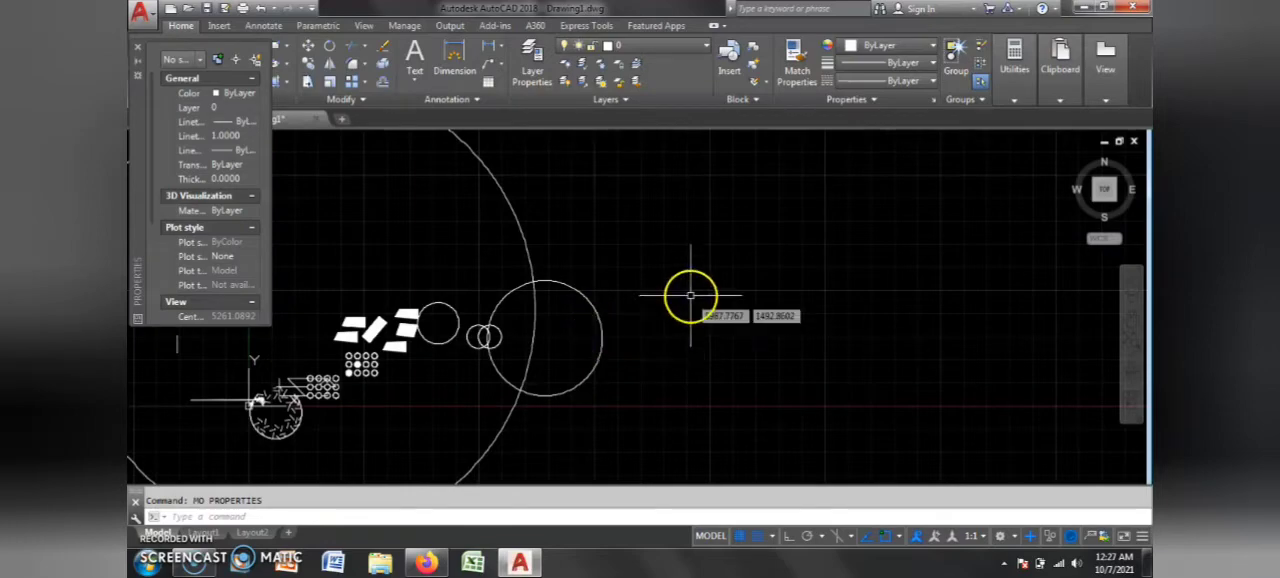
click(668, 357)
click(598, 400)
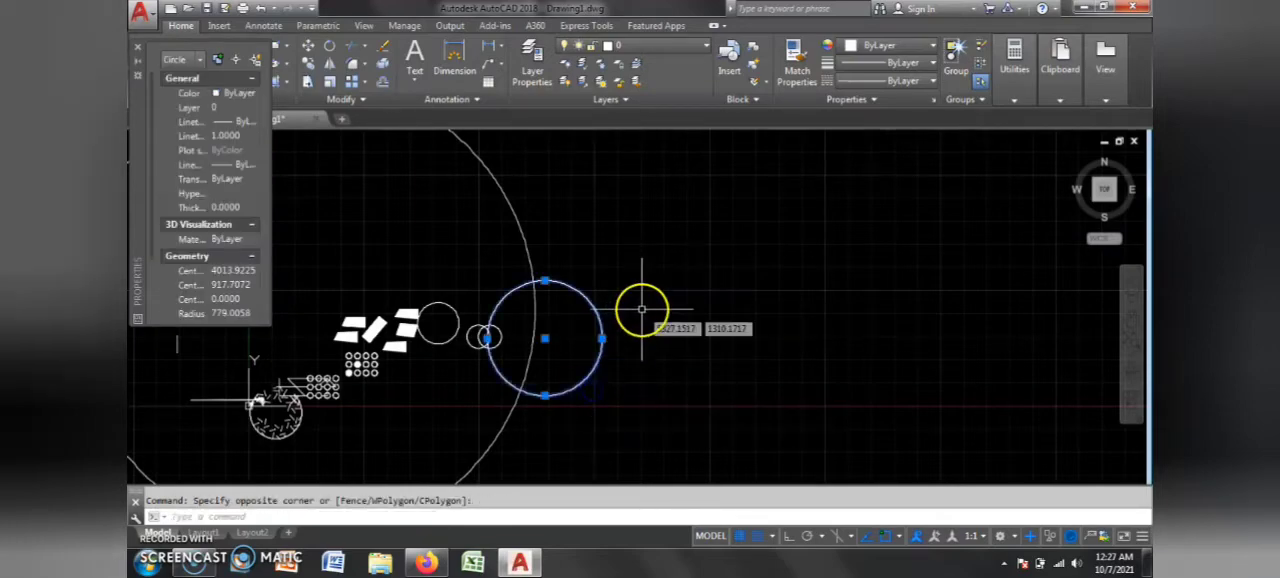
click(138, 50)
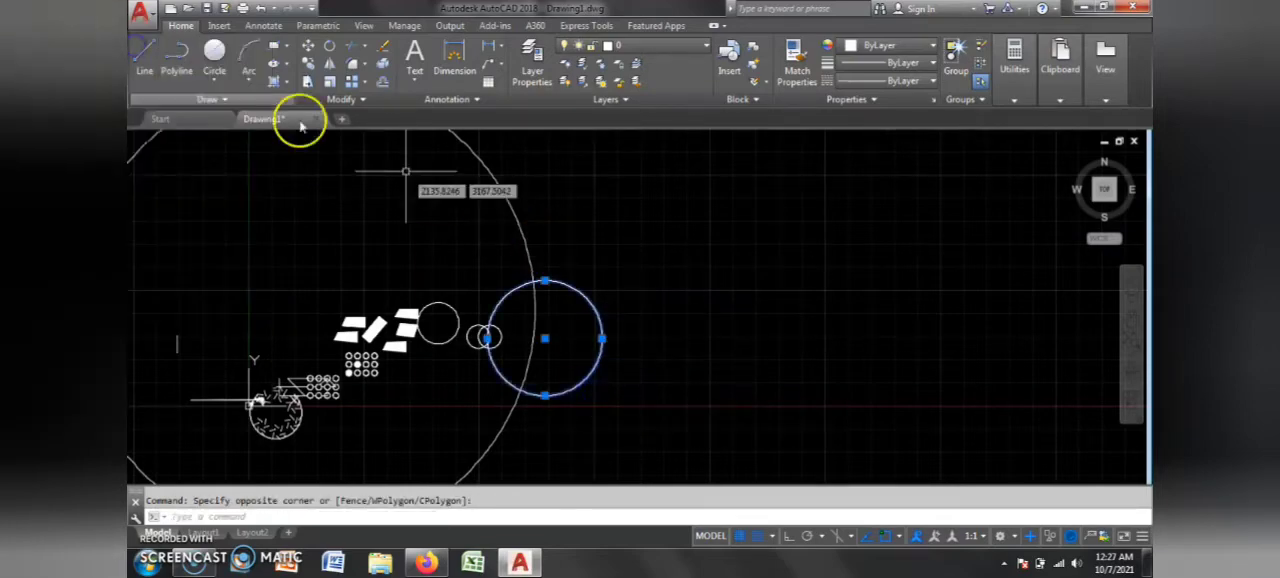
Step: Move the selected circle by its right quadrant to the empty area right of the very large circle
click(665, 273)
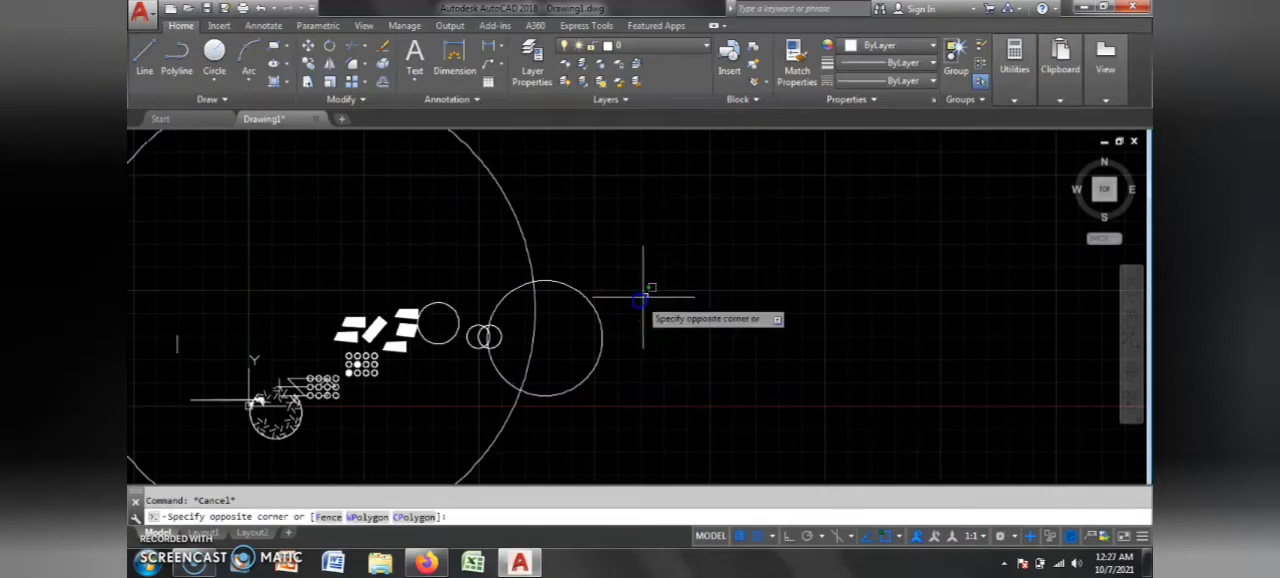
click(588, 337)
text(m)
key(Return)
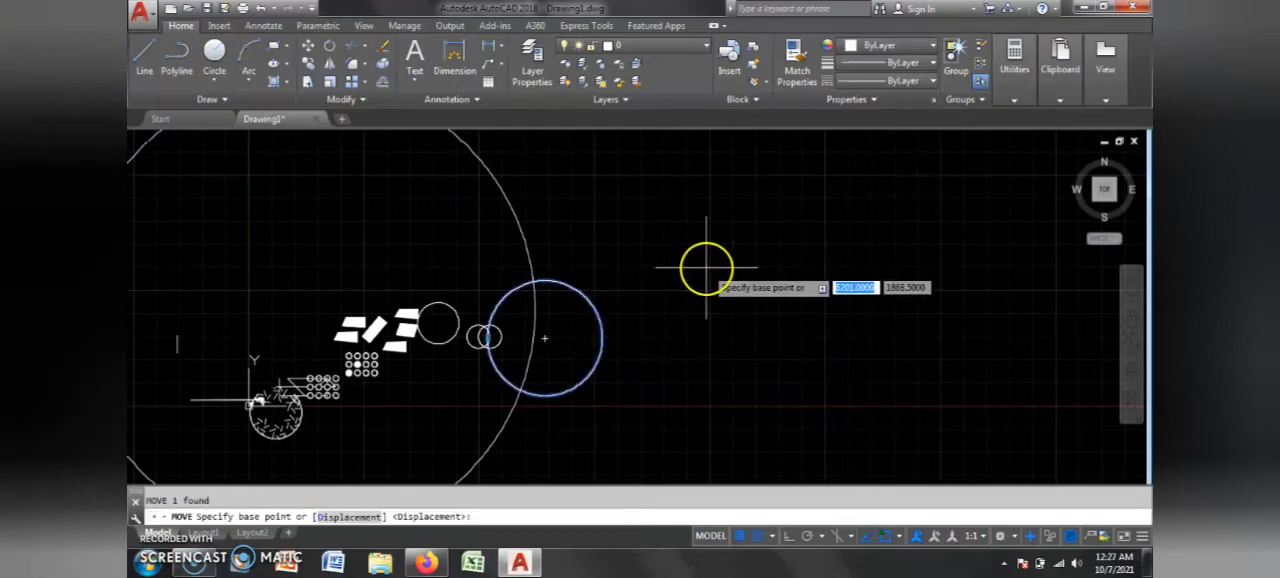
click(602, 334)
click(774, 300)
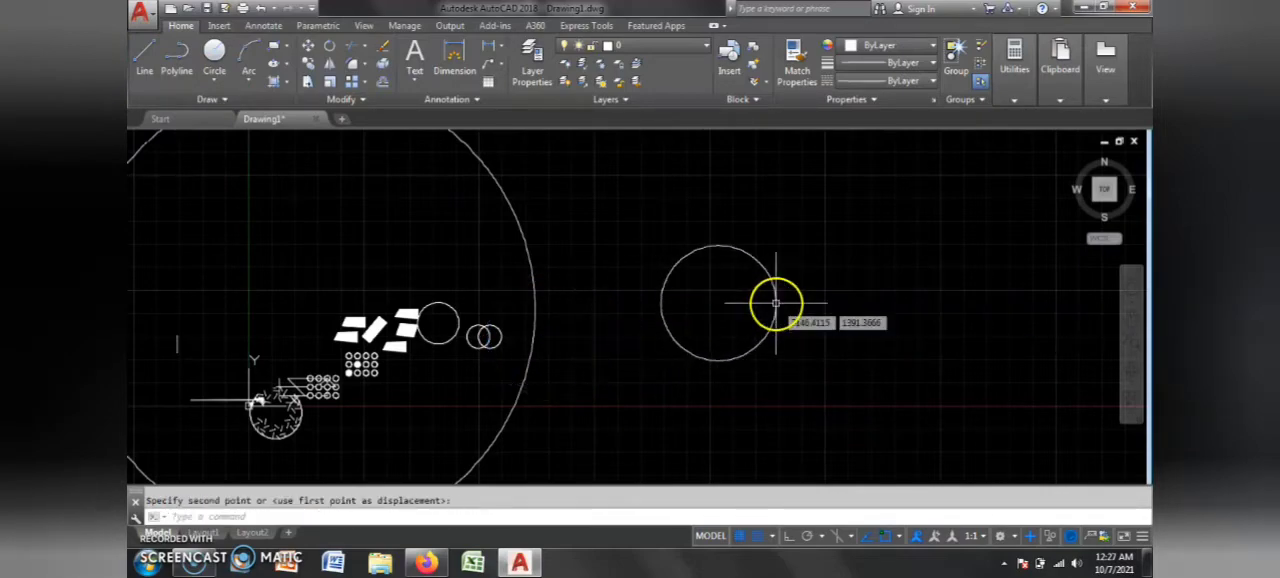
Step: Move the same circle farther right, again using its right quadrant as the base point
scroll(597, 297, down, 2)
scroll(660, 300, up, 5)
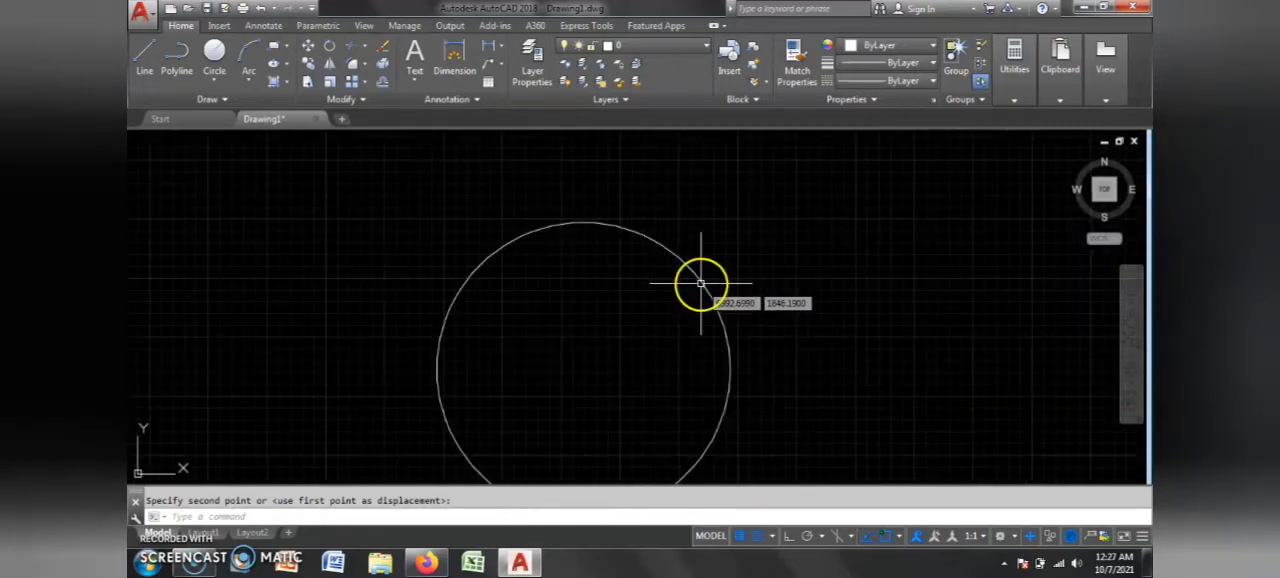
scroll(557, 310, down, 5)
click(560, 309)
click(505, 340)
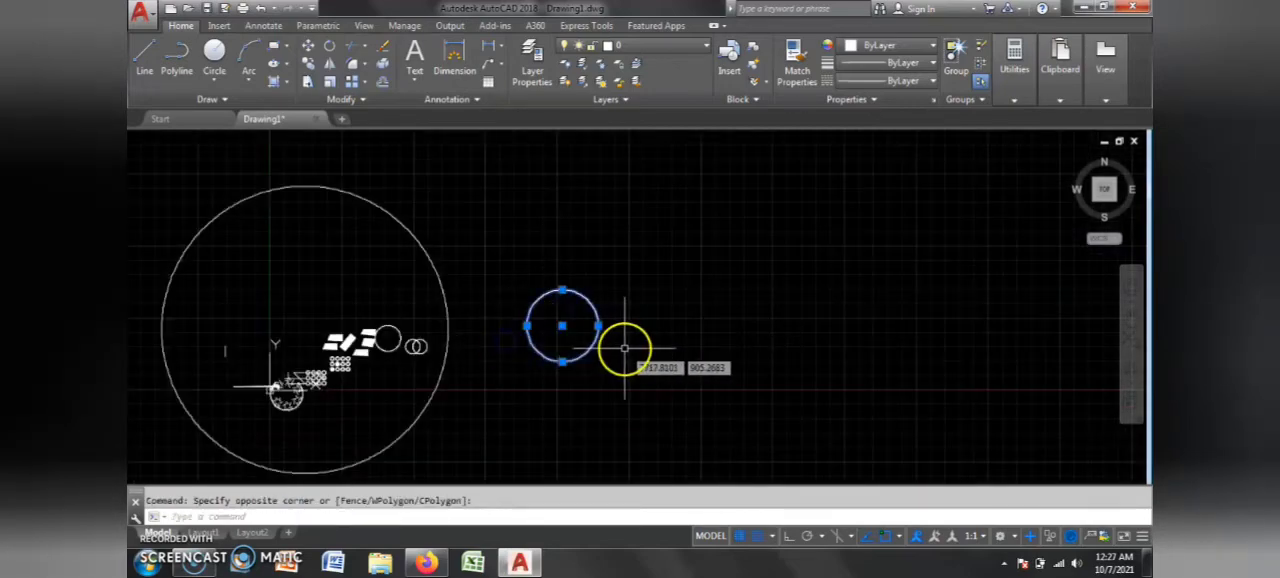
text(m)
key(Return)
click(598, 326)
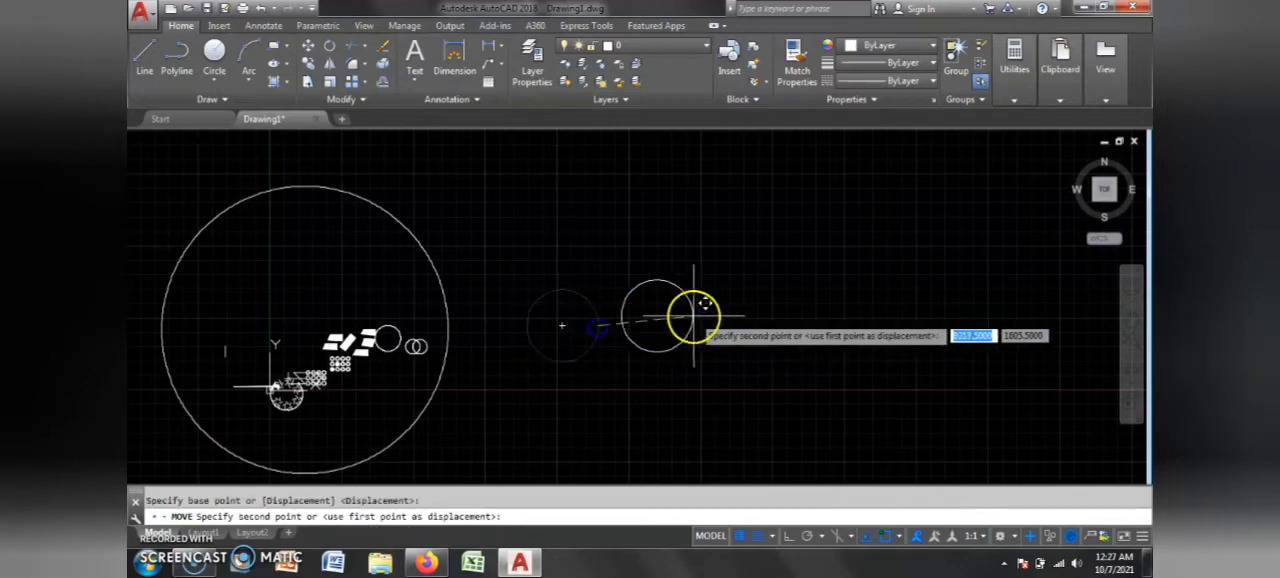
click(700, 313)
scroll(580, 315, down, 3)
scroll(577, 318, up, 5)
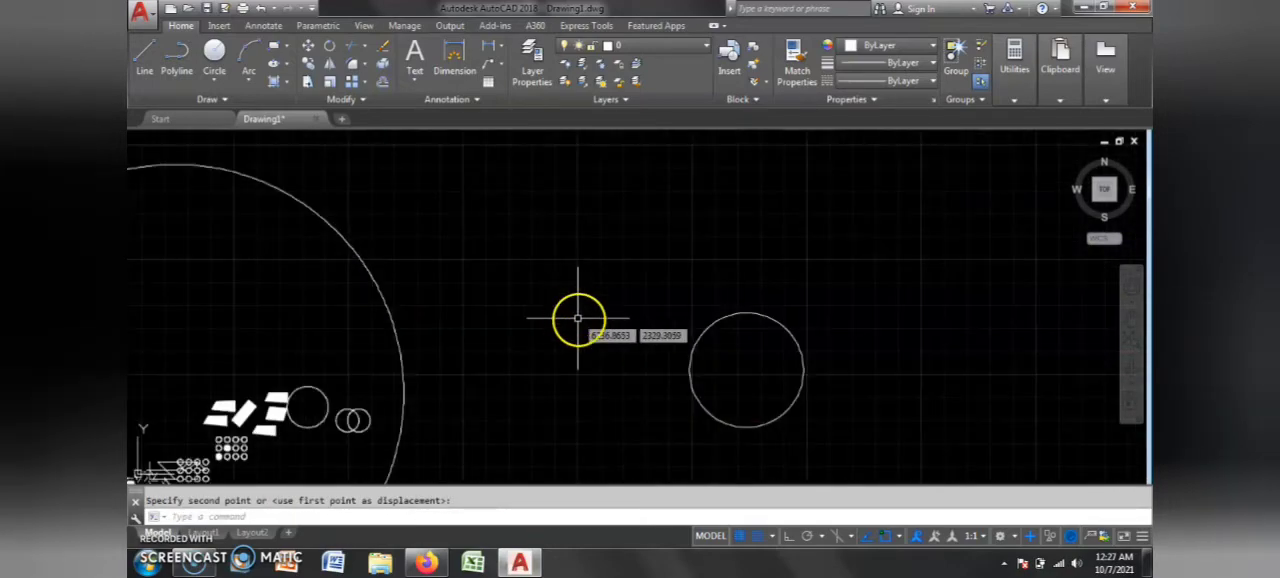
click(709, 367)
click(680, 389)
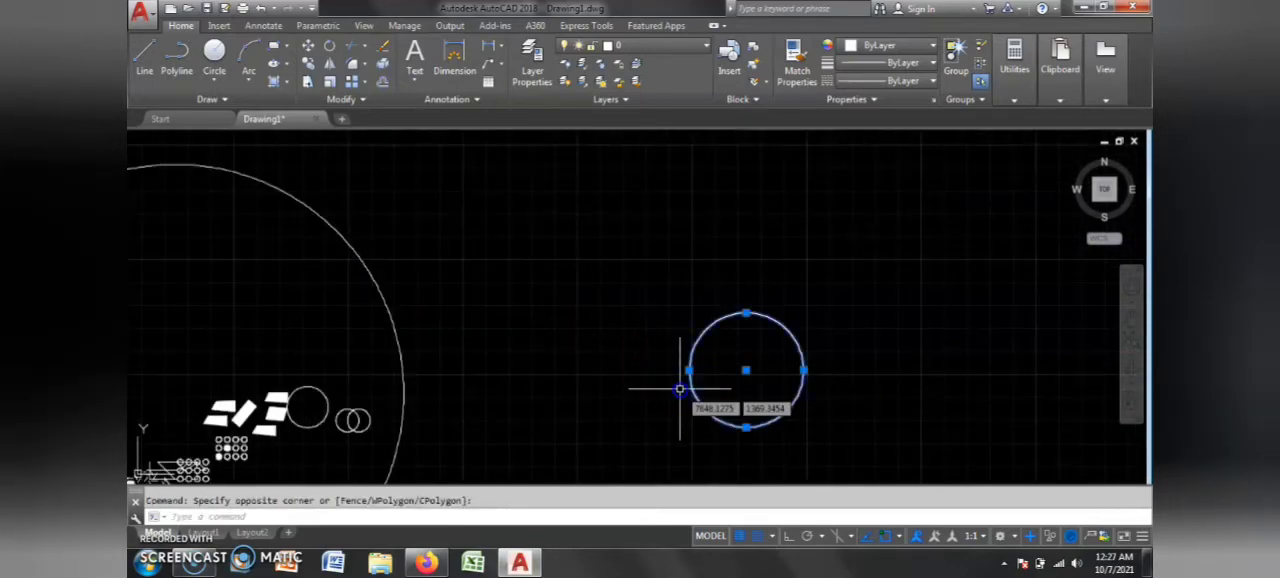
click(520, 353)
key(Escape)
key(Escape)
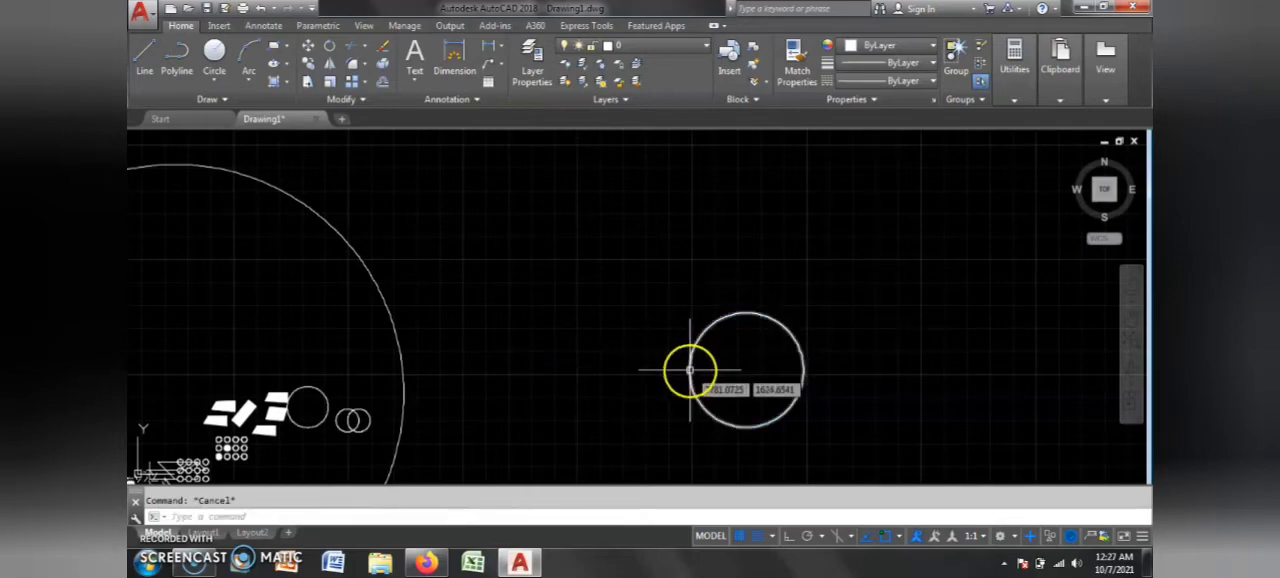
Step: Move the circle by its left quadrant back toward the very large circle, placing it just outside its right edge
text(m)
key(Return)
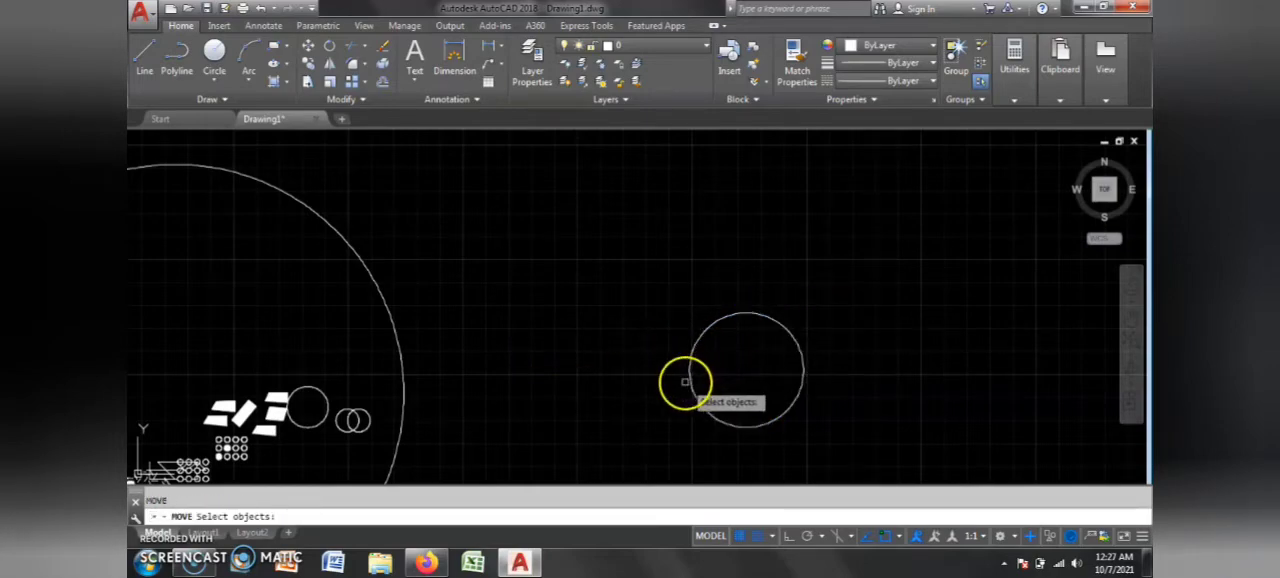
key(Return)
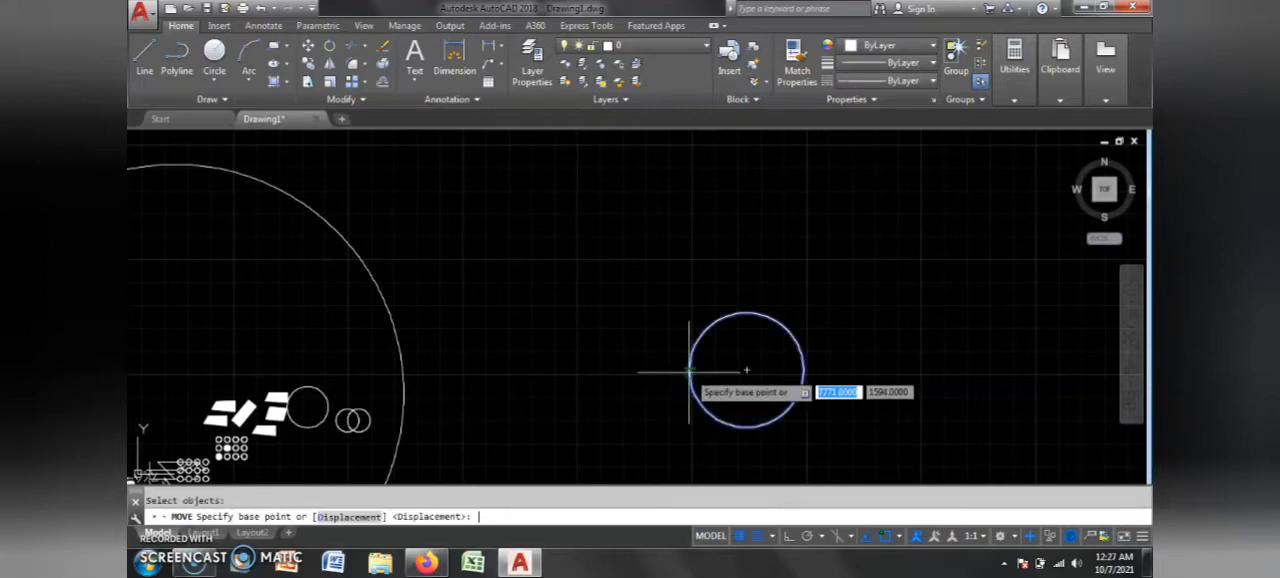
click(689, 371)
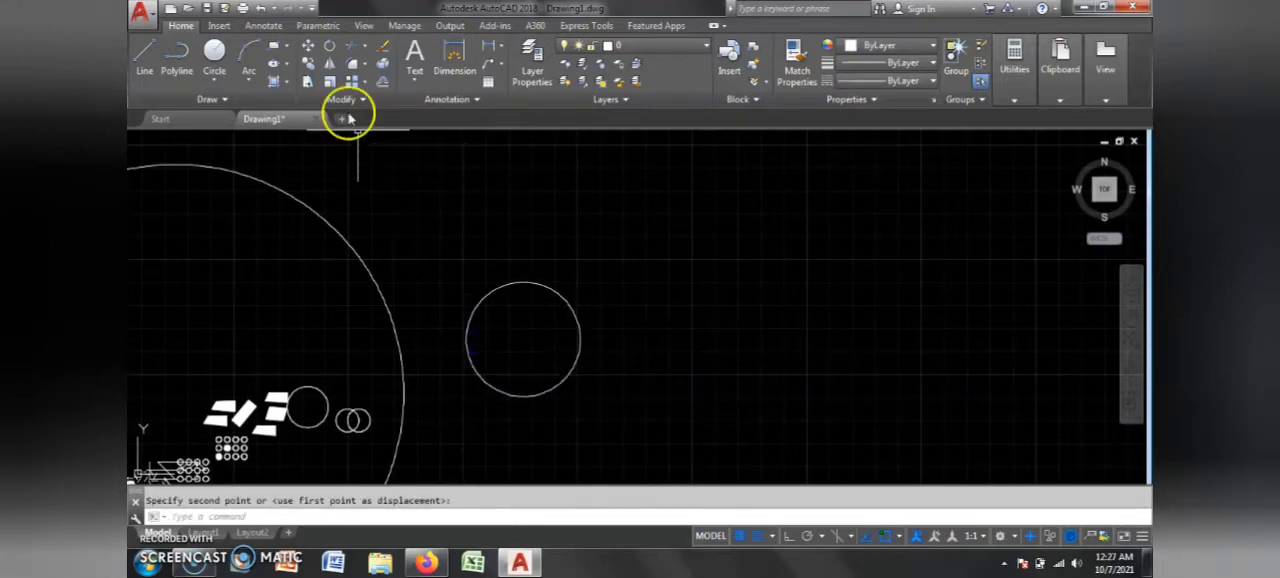
key(Escape)
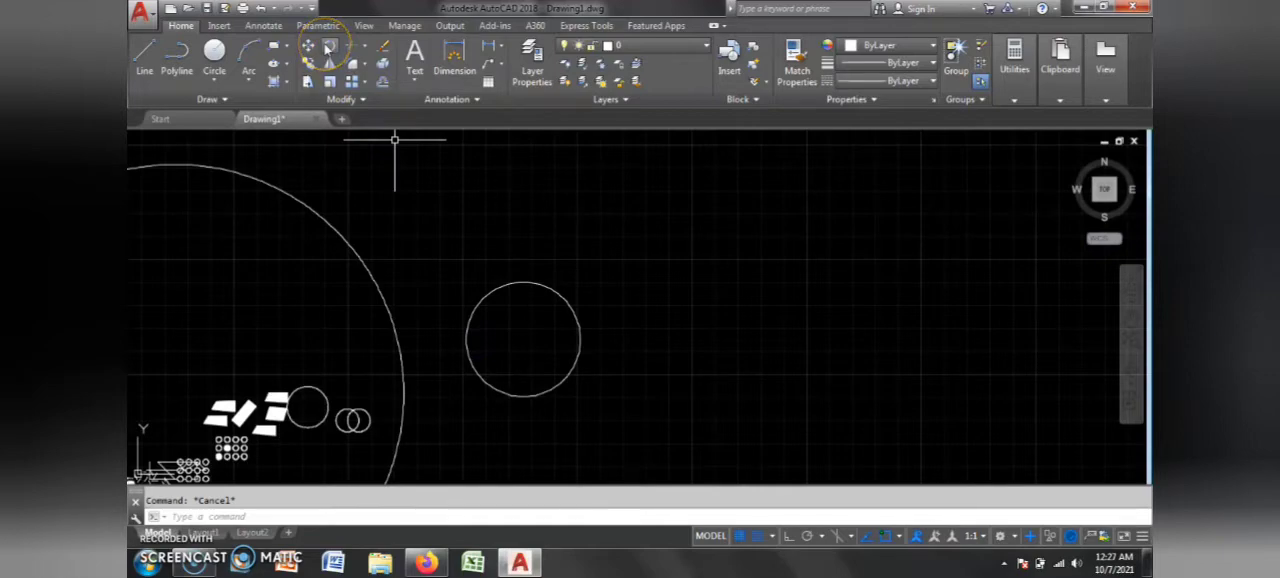
Step: Rotate the medium circle outside the very large circle by roughly half a turn about a point on its right edge
click(329, 47)
key(Escape)
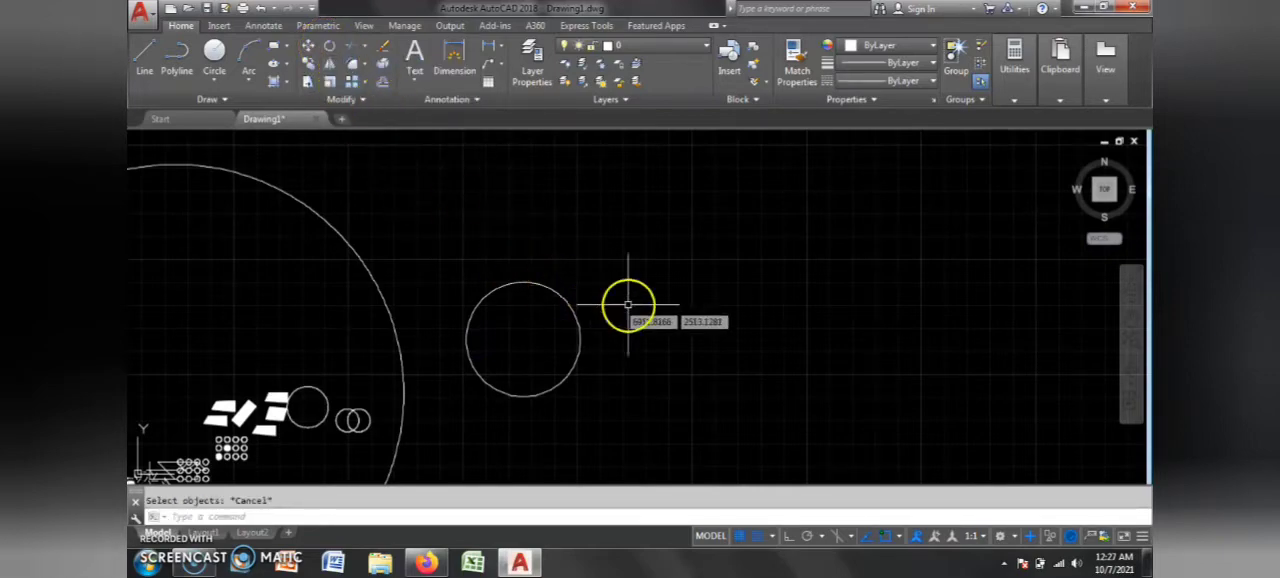
text(ro)
key(Return)
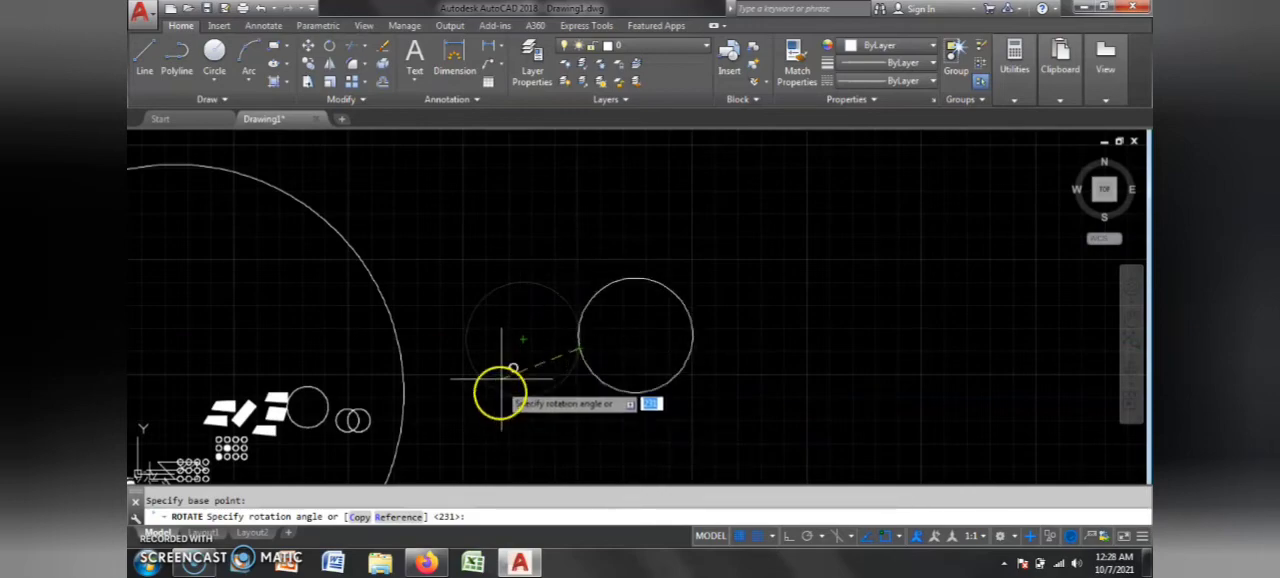
scroll(617, 349, down, 2)
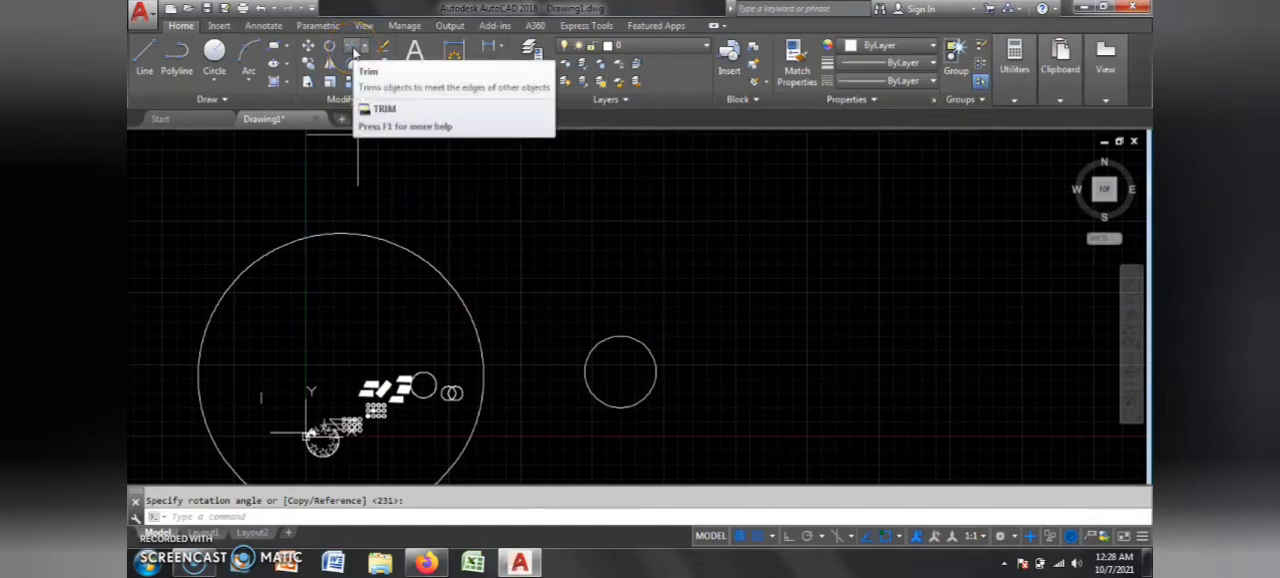
Step: Select the lower circle grid and its lines as cutting edges, and trim the short diagonal between the third top-row and second middle-row circles
scroll(543, 214, down, 2)
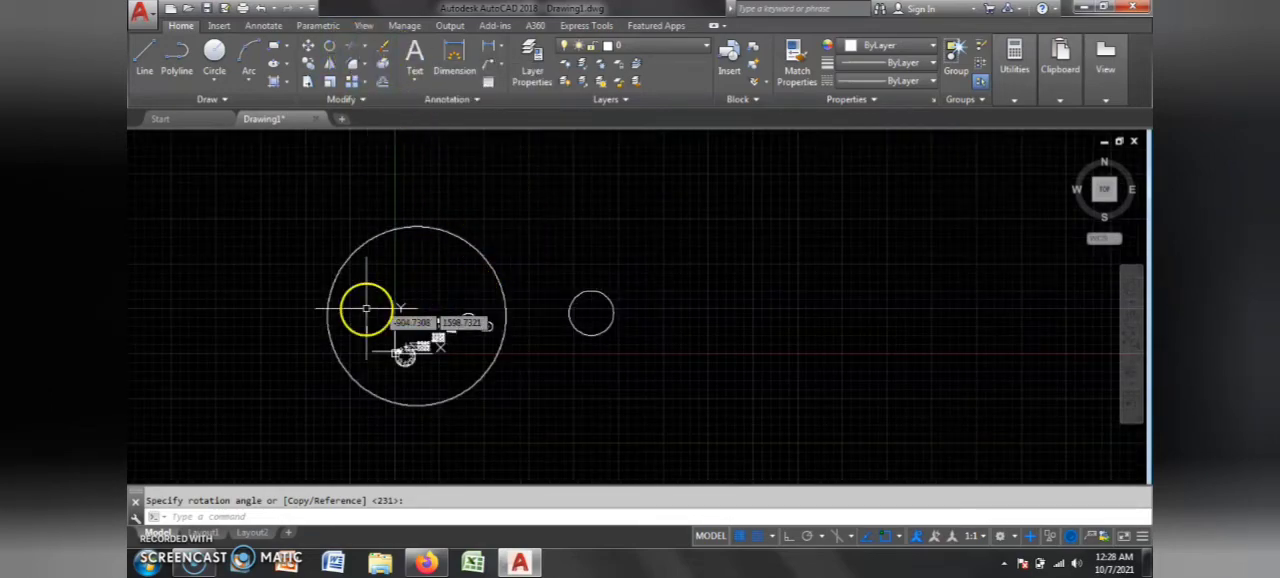
scroll(443, 357, up, 6)
scroll(645, 270, down, 2)
scroll(483, 320, up, 4)
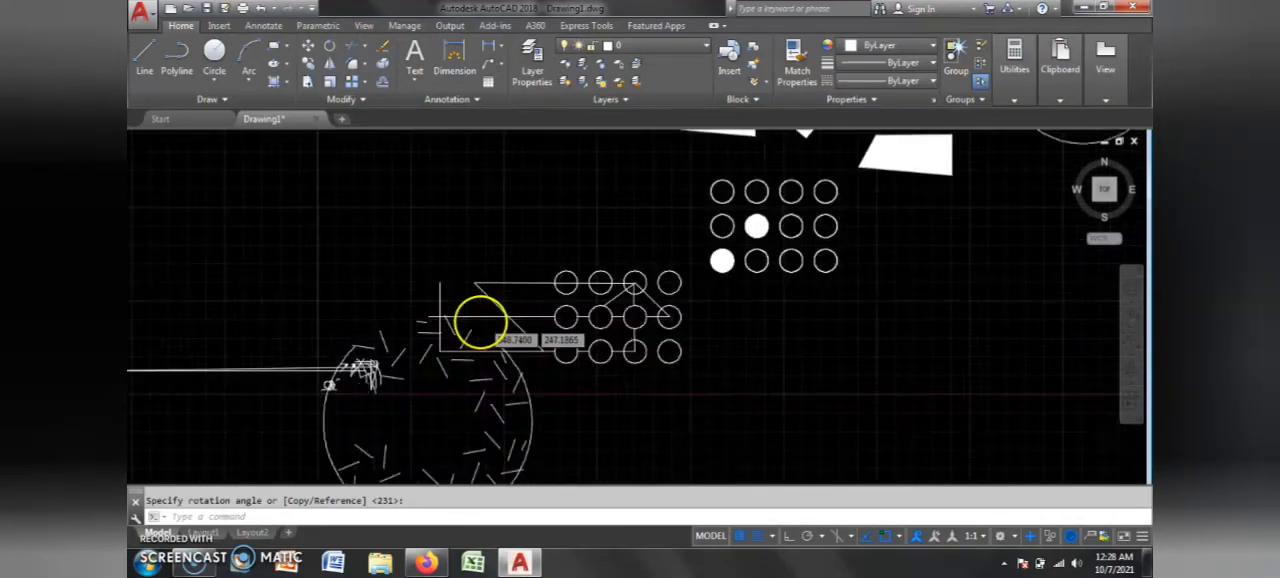
scroll(903, 280, up, 2)
scroll(560, 308, down, 3)
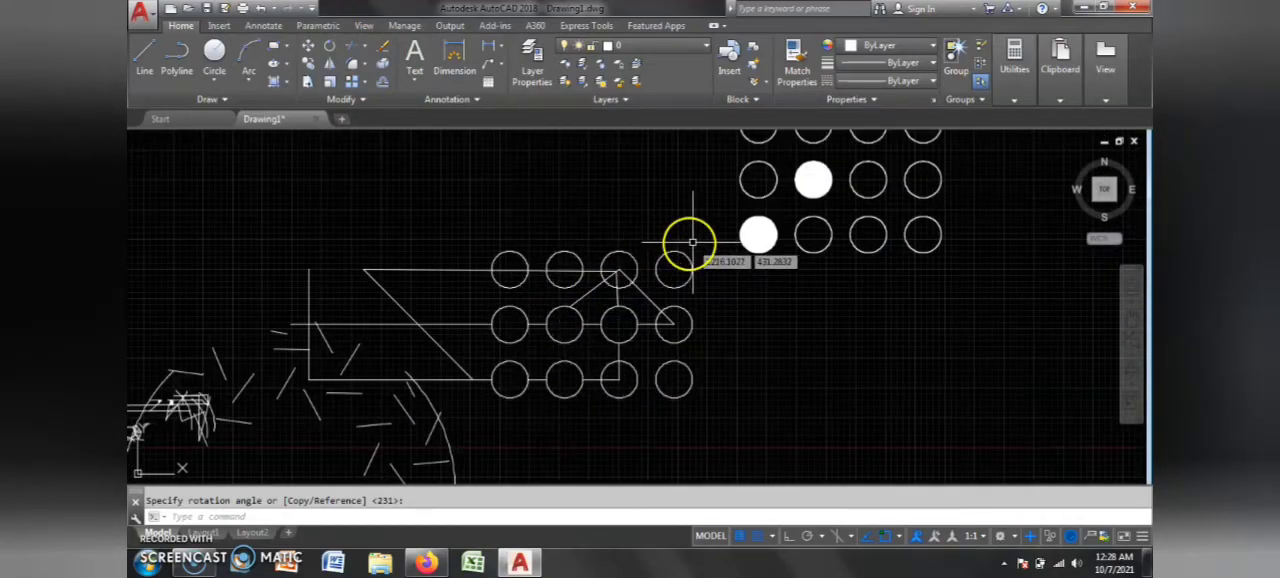
click(444, 401)
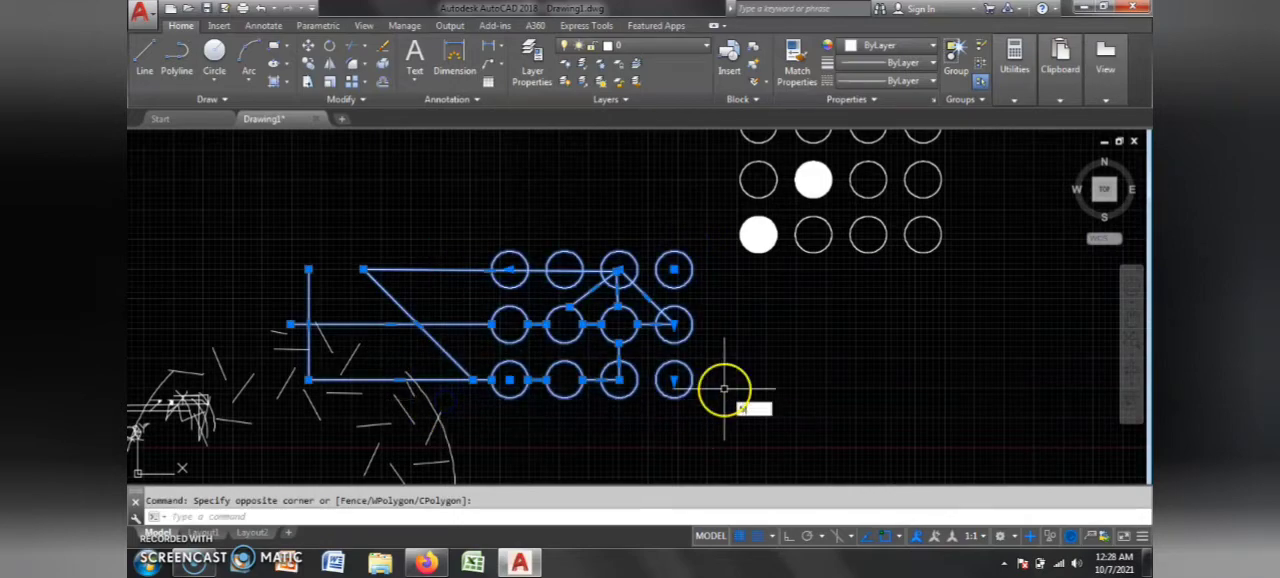
text(tr)
key(Return)
scroll(645, 292, up, 3)
click(468, 326)
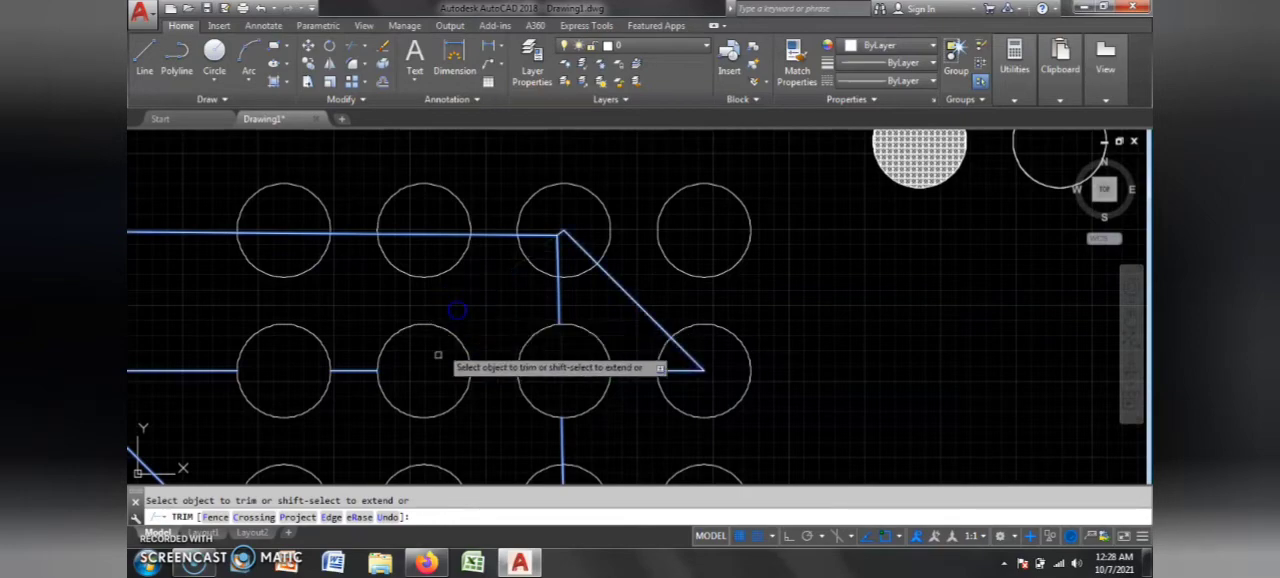
Step: Trim the middle-row lines left of the first circle and between the third and fourth, plus the vertical line above the third circle
scroll(442, 355, down, 5)
scroll(424, 388, up, 5)
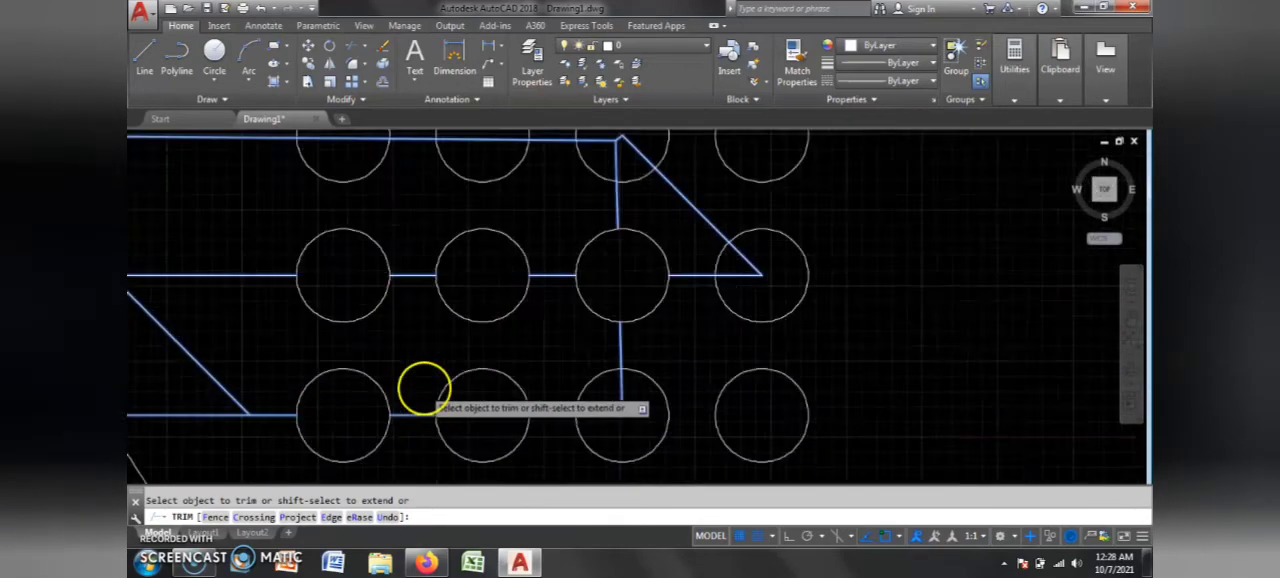
scroll(424, 388, up, 2)
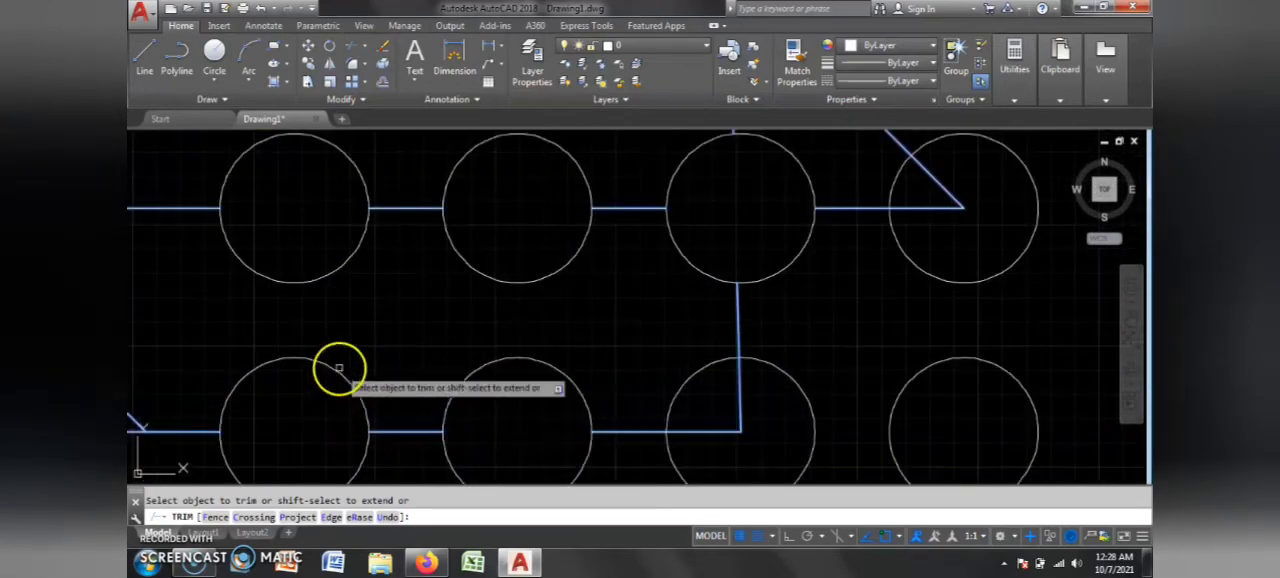
scroll(508, 366, down, 7)
scroll(306, 343, up, 5)
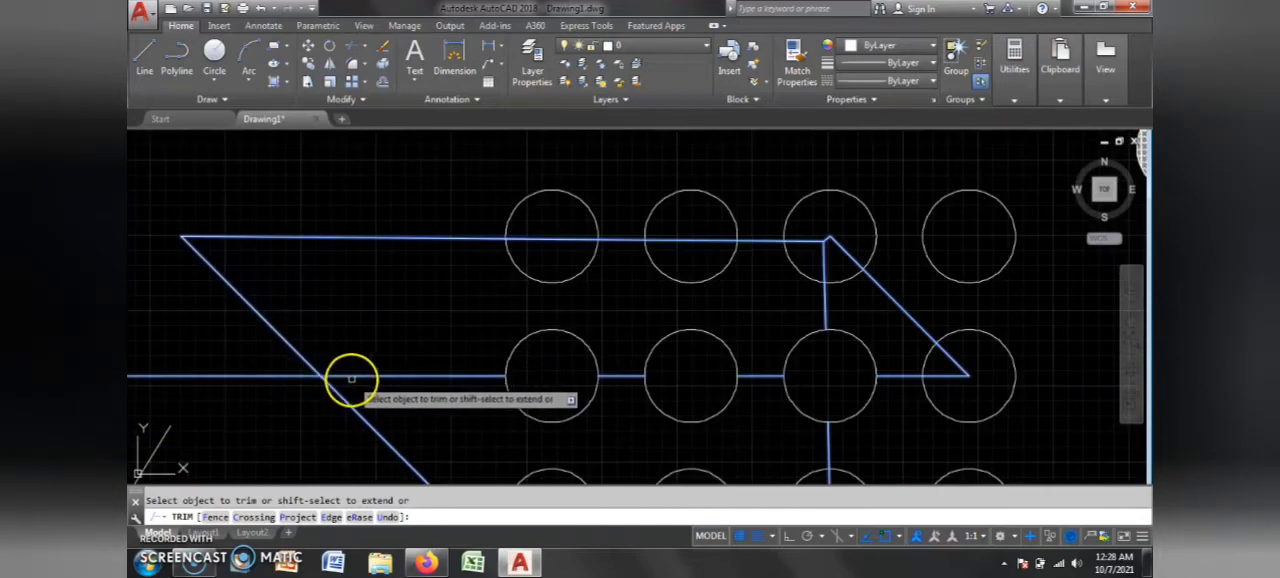
click(362, 376)
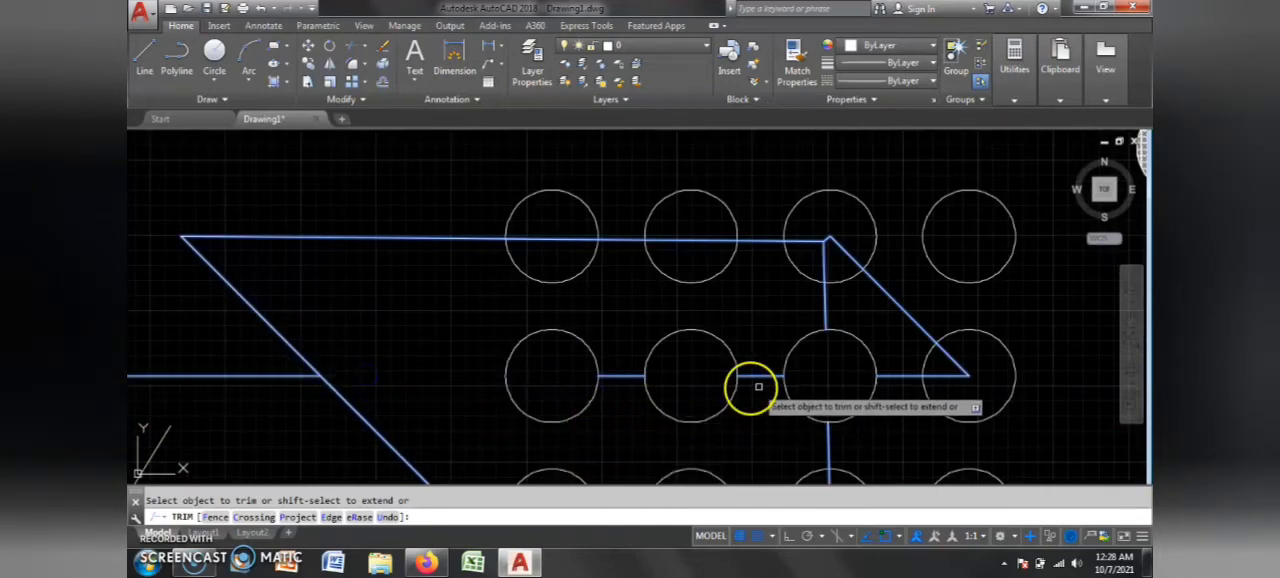
click(826, 296)
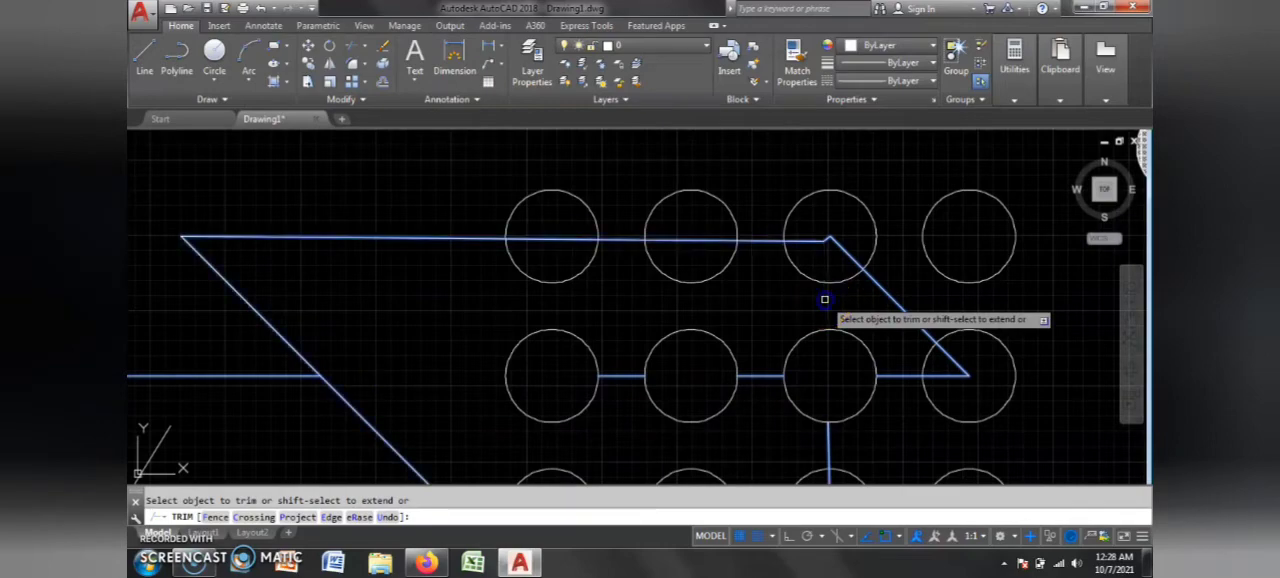
click(911, 377)
scroll(638, 351, down, 2)
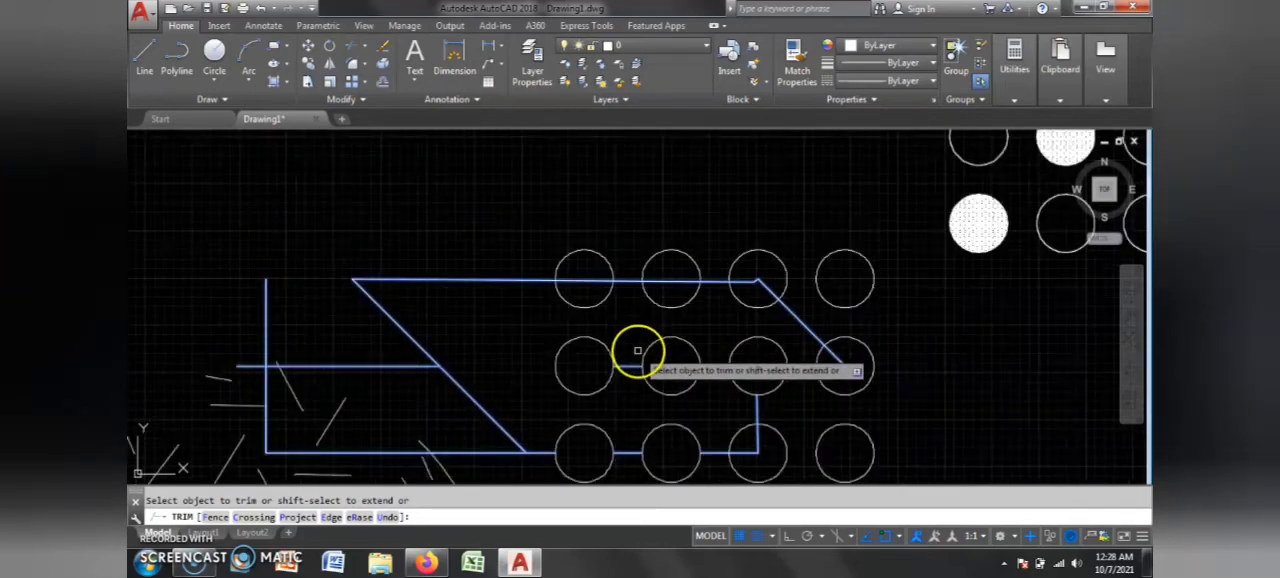
scroll(737, 343, down, 2)
key(Escape)
scroll(728, 349, up, 4)
scroll(527, 337, down, 4)
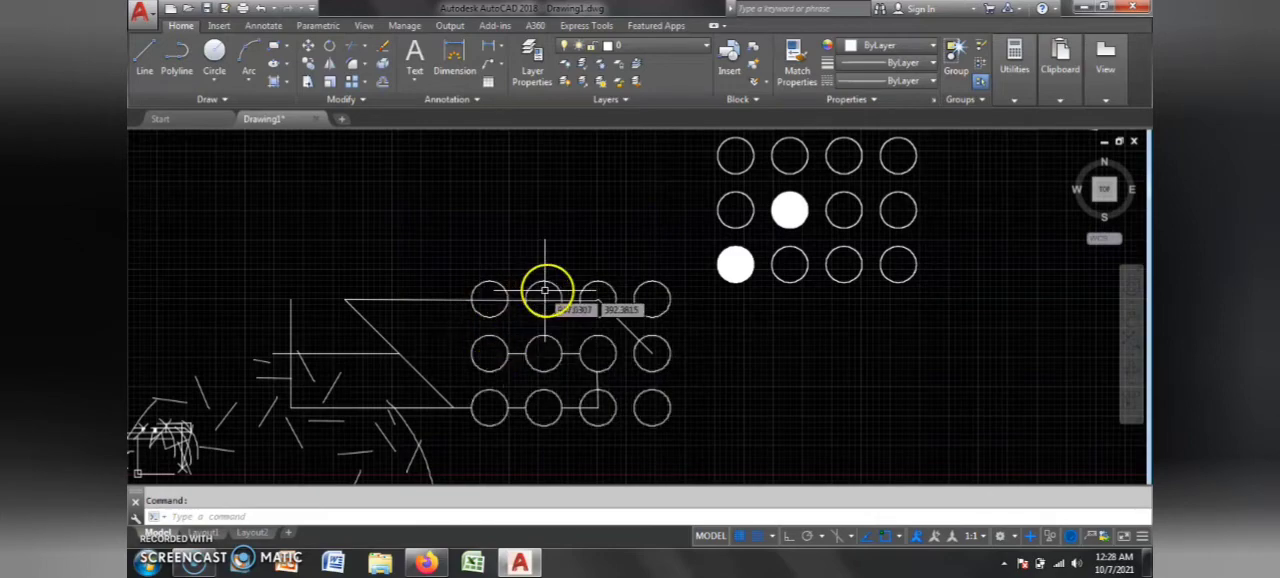
Step: Copy the left overlapping circle by its upper-left edge, placing three copies in the empty area above it
scroll(583, 285, up, 3)
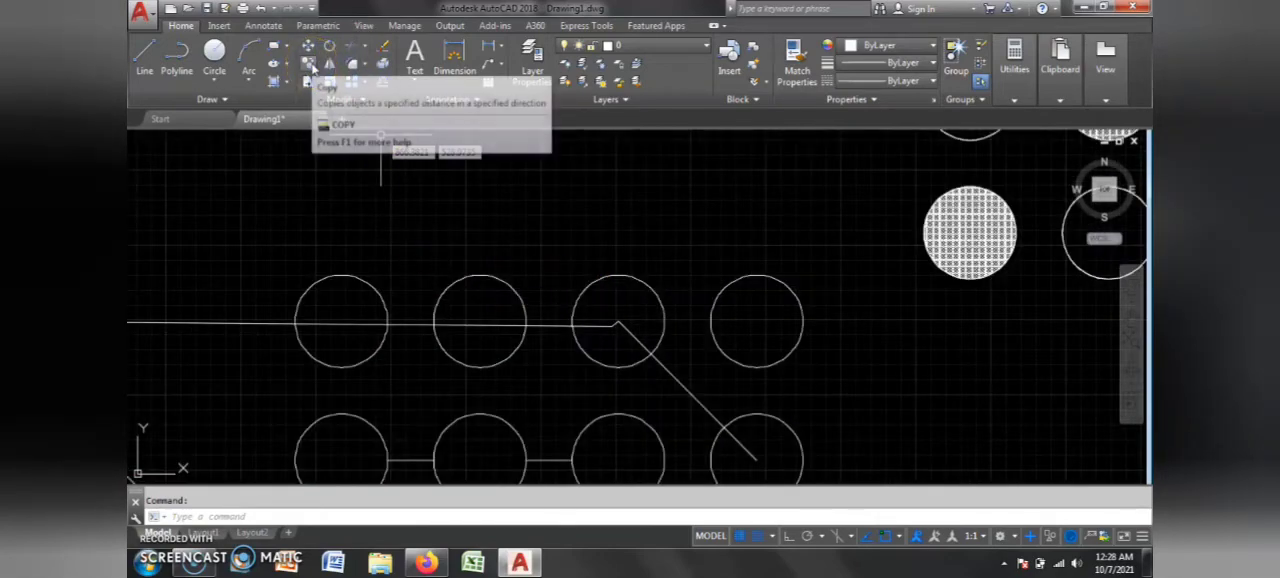
scroll(500, 338, down, 3)
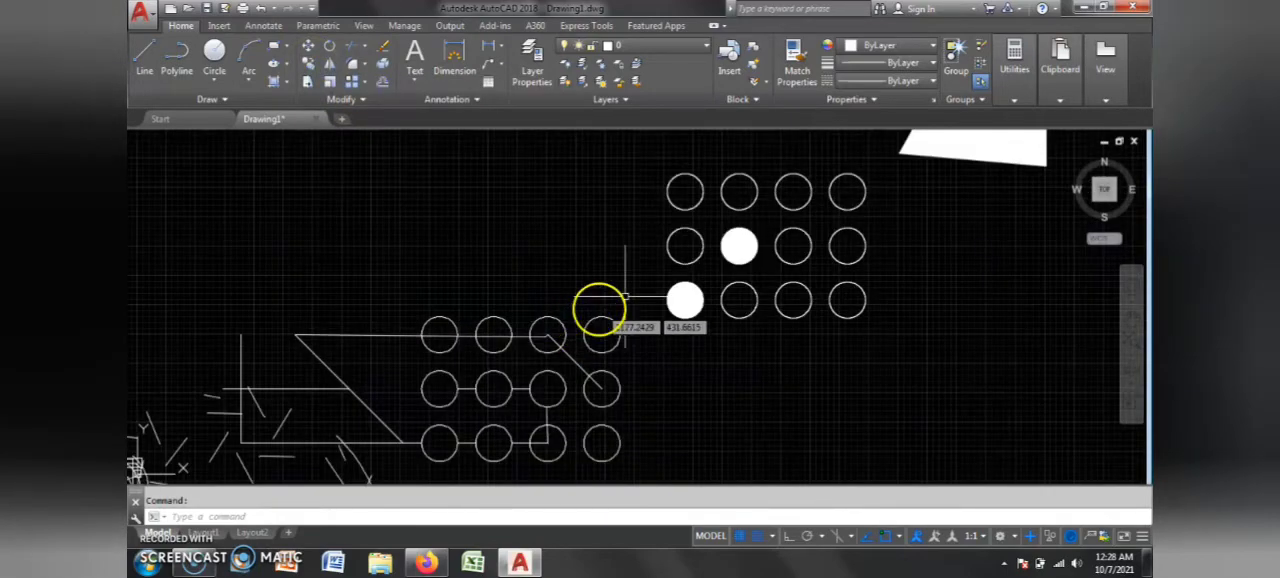
text(co)
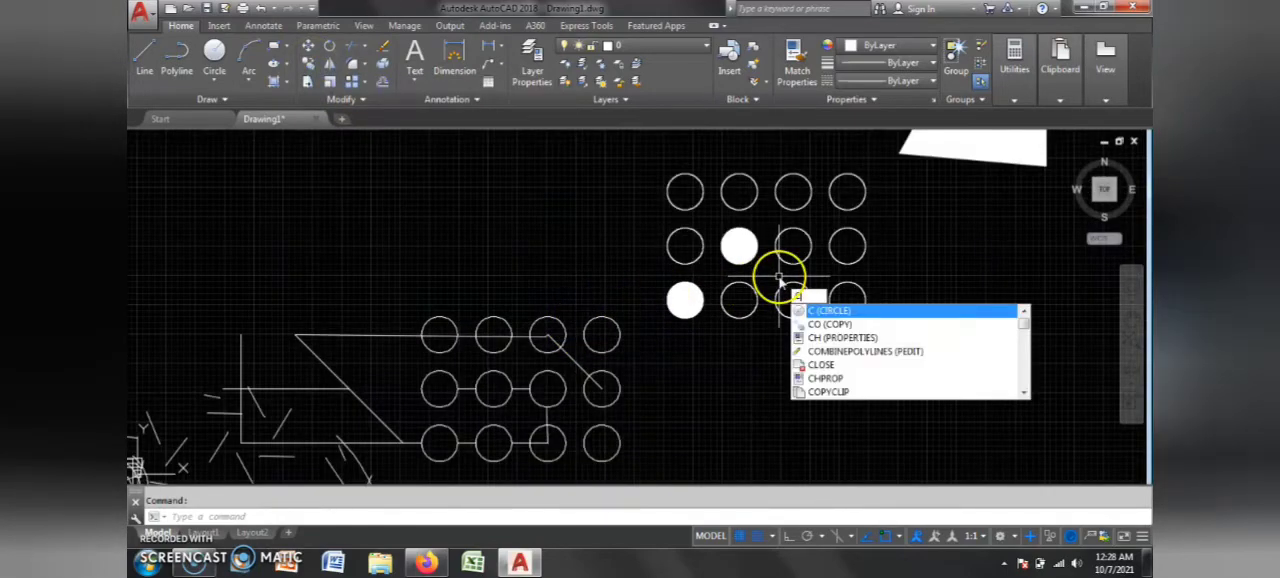
key(Return)
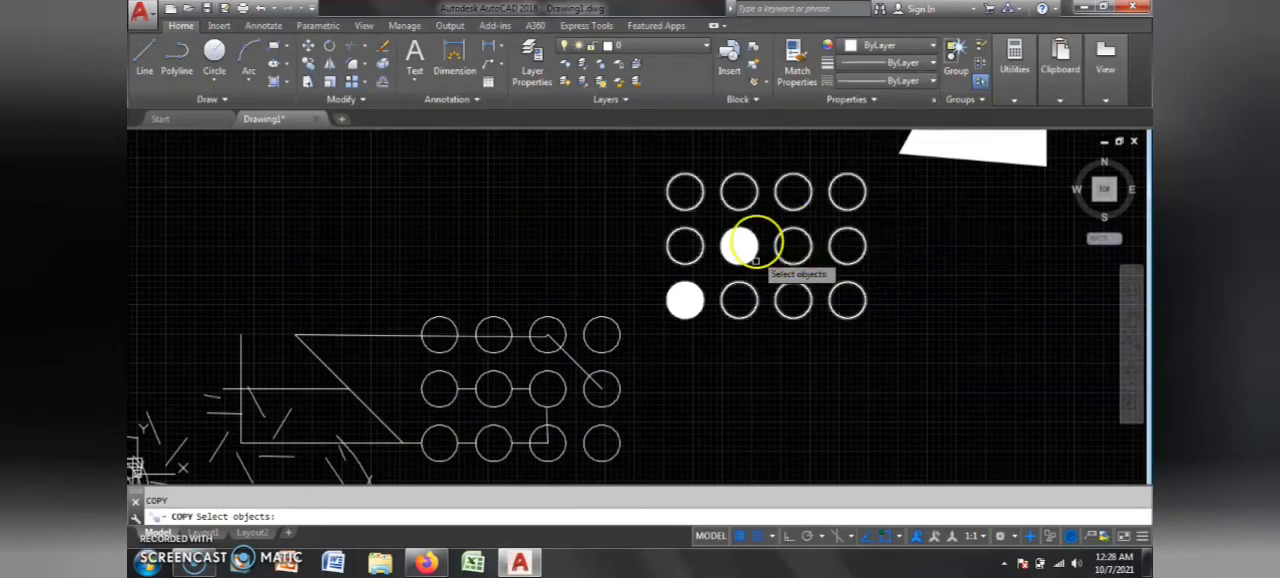
scroll(800, 230, up, 5)
scroll(677, 280, down, 5)
scroll(780, 280, up, 4)
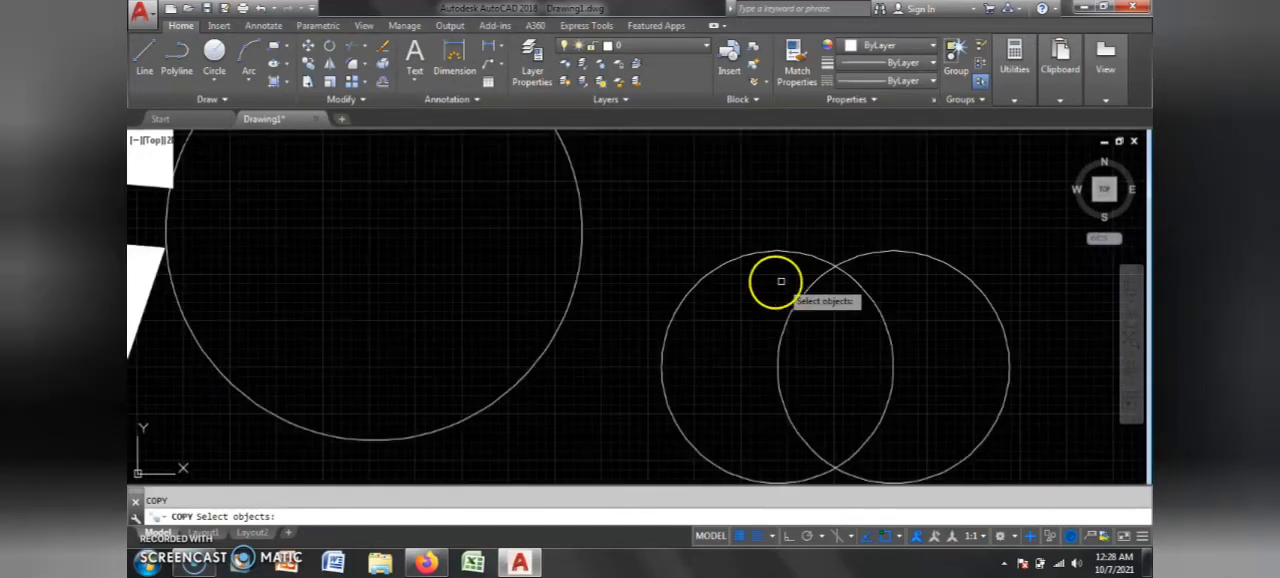
click(719, 265)
key(Return)
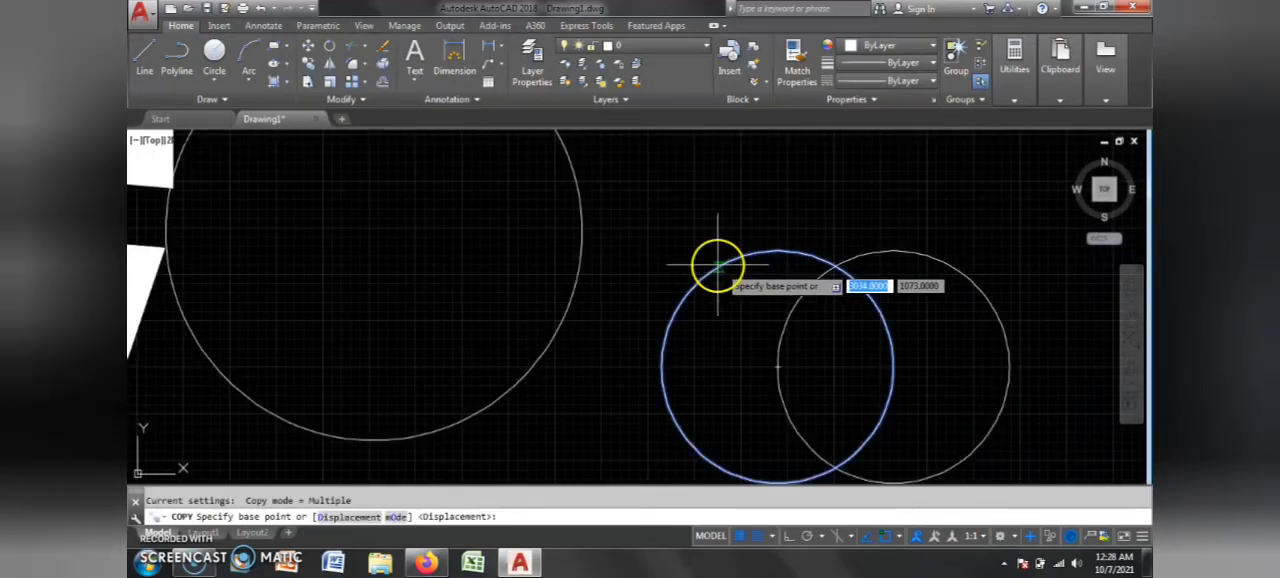
click(718, 265)
scroll(814, 200, down, 4)
scroll(650, 215, up, 4)
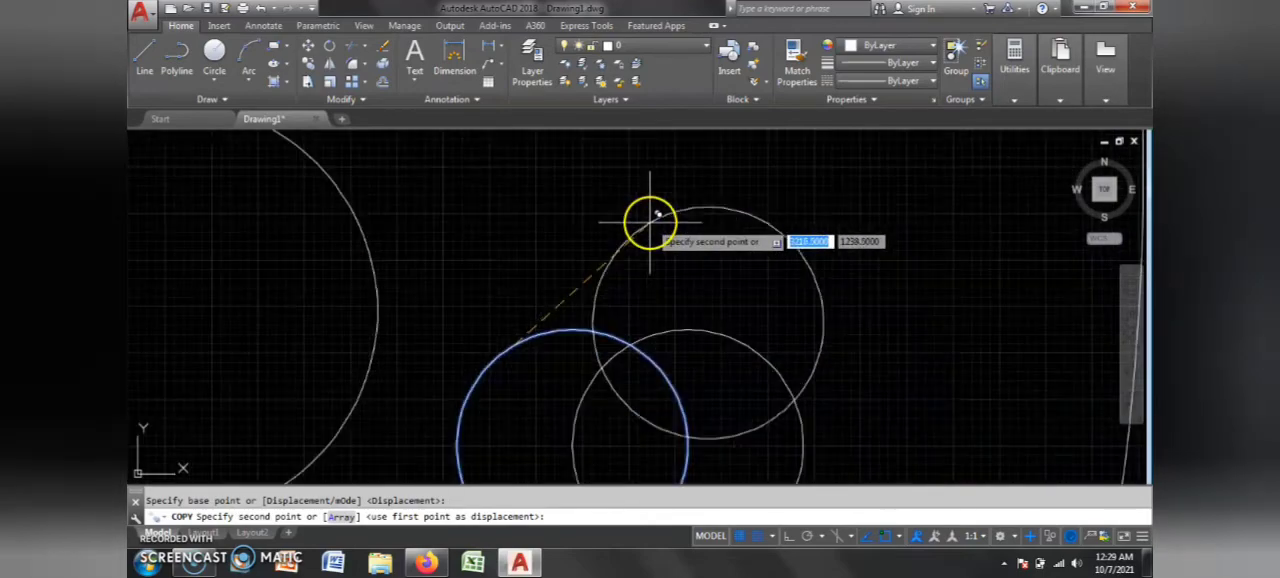
scroll(587, 264, down, 5)
click(617, 188)
click(526, 173)
click(453, 154)
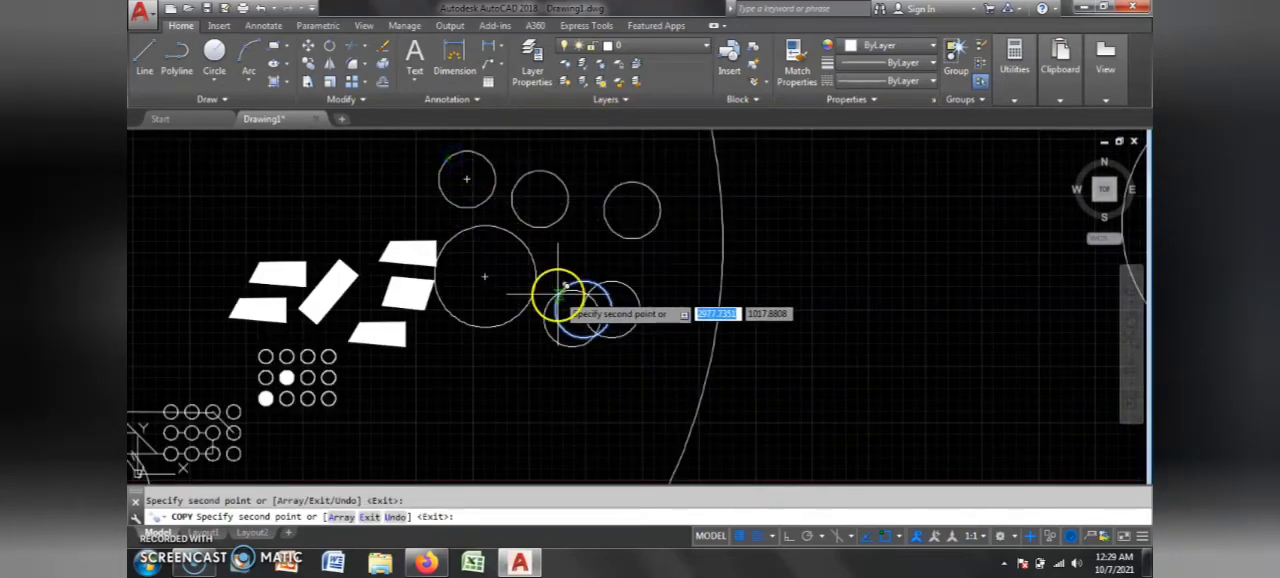
key(Escape)
Step: Try to mirror the middle of the three copied circles about a line through its right edge
scroll(582, 190, up, 4)
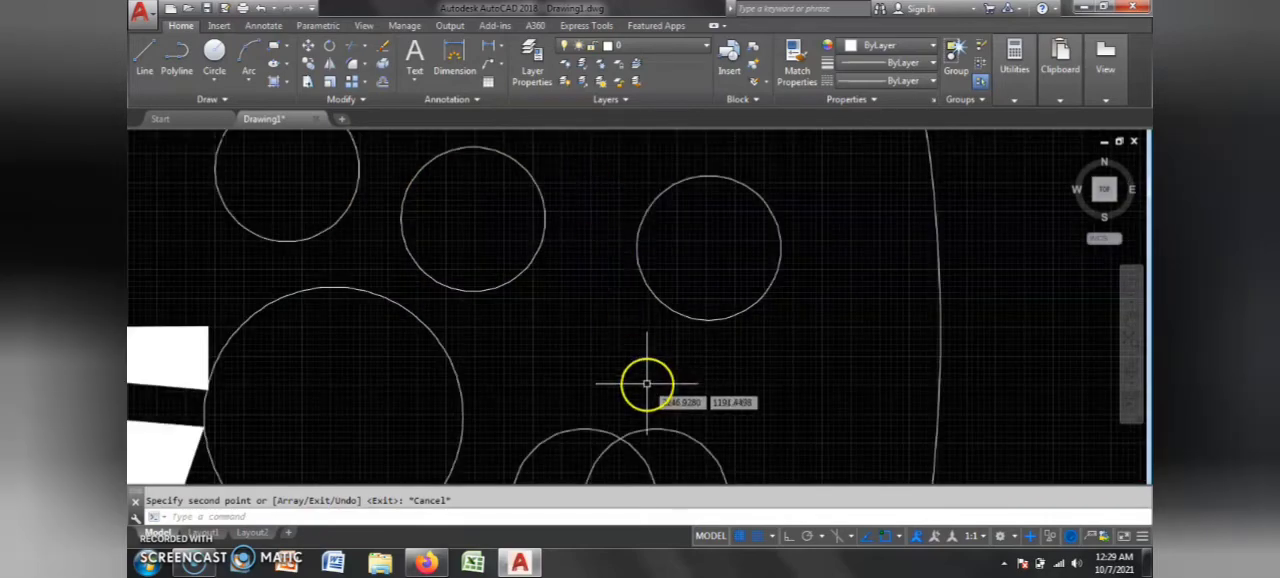
scroll(600, 323, down, 4)
scroll(386, 143, up, 1)
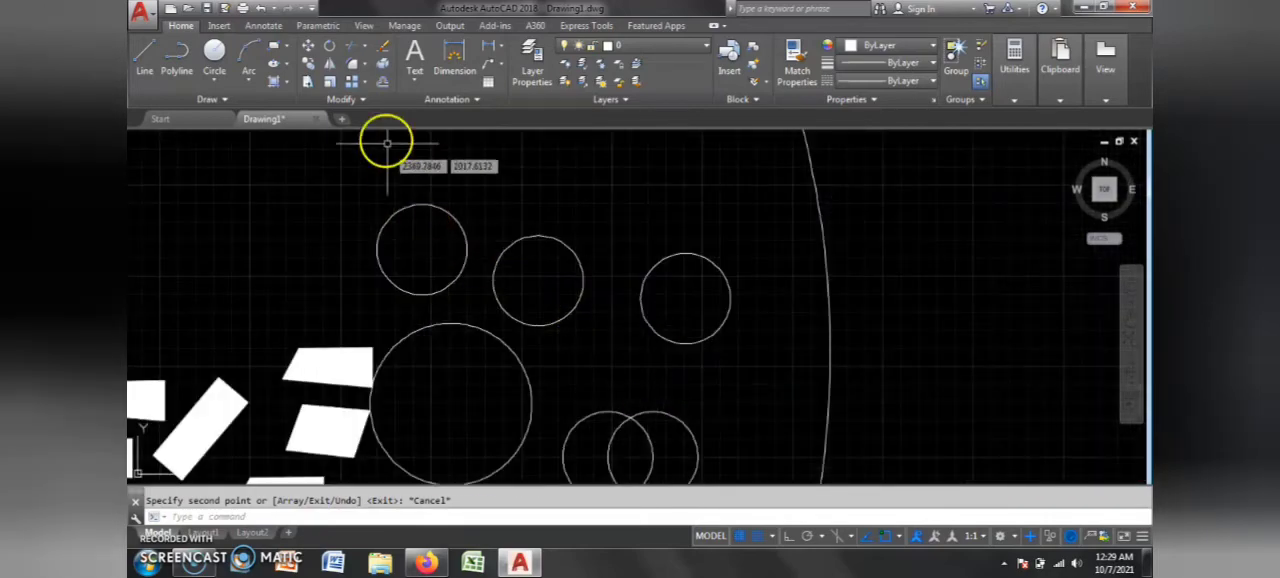
click(336, 62)
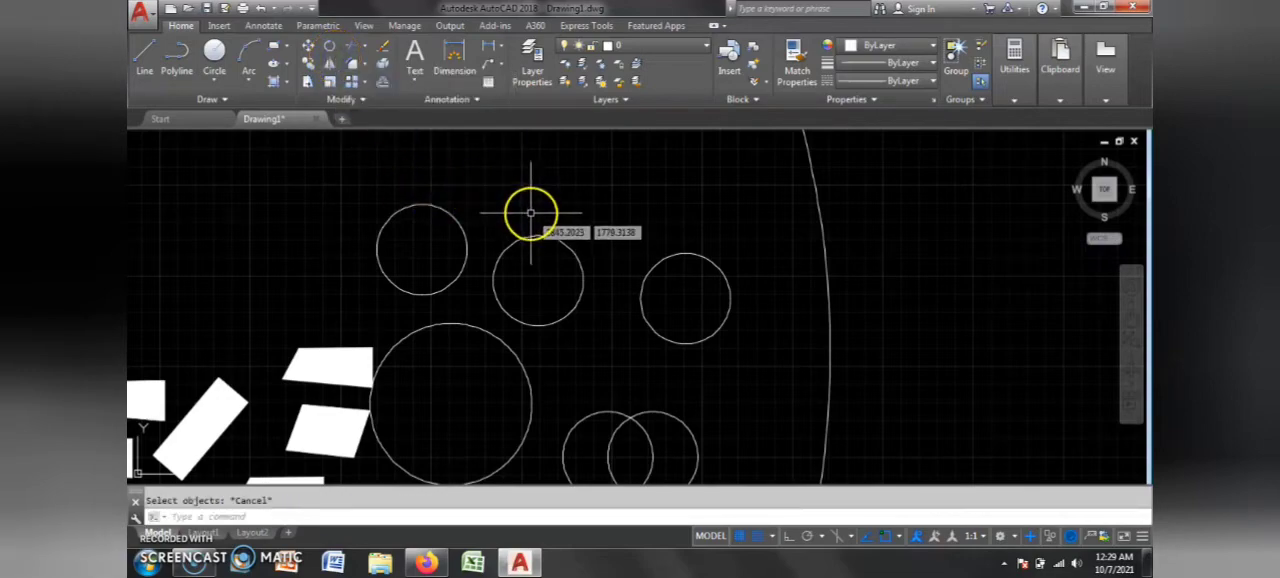
key(Return)
click(590, 283)
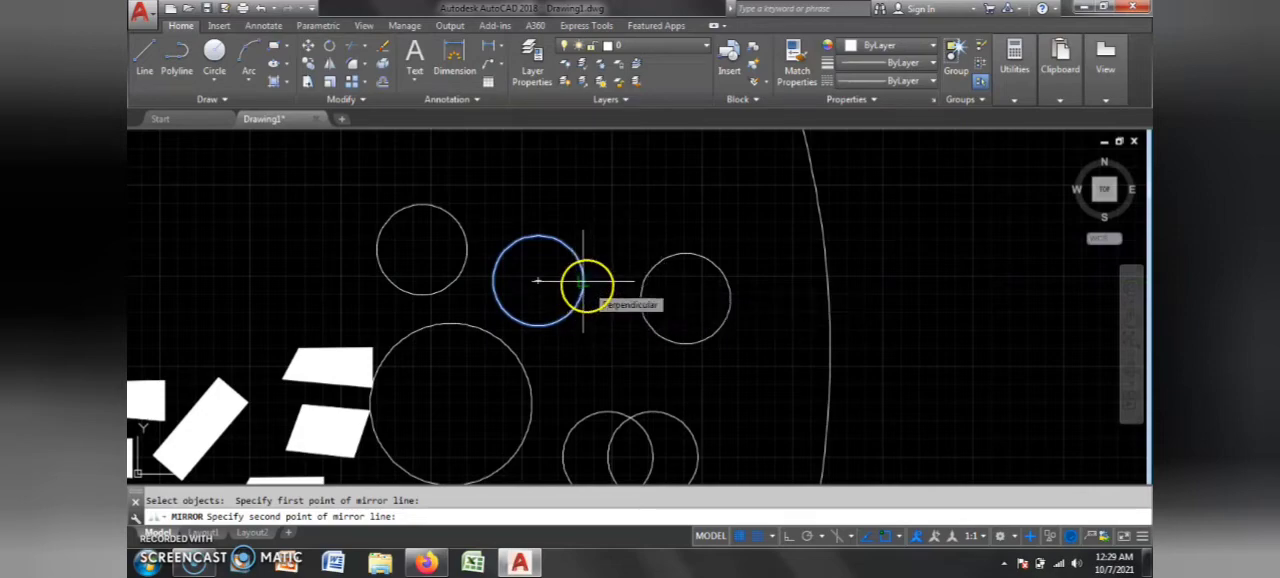
click(580, 299)
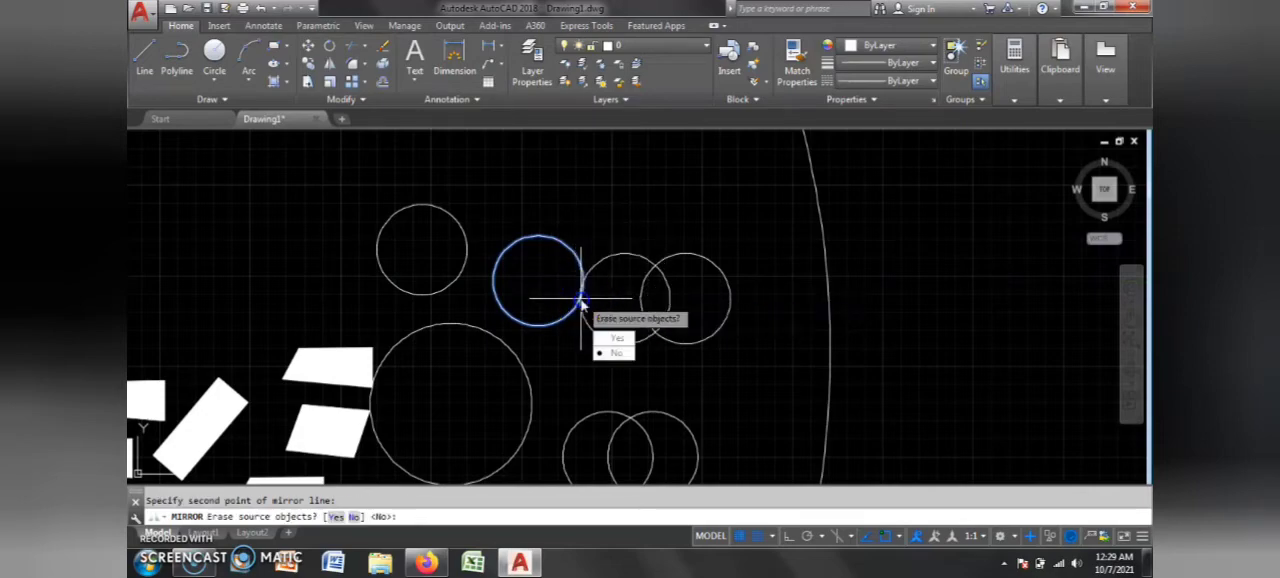
key(Escape)
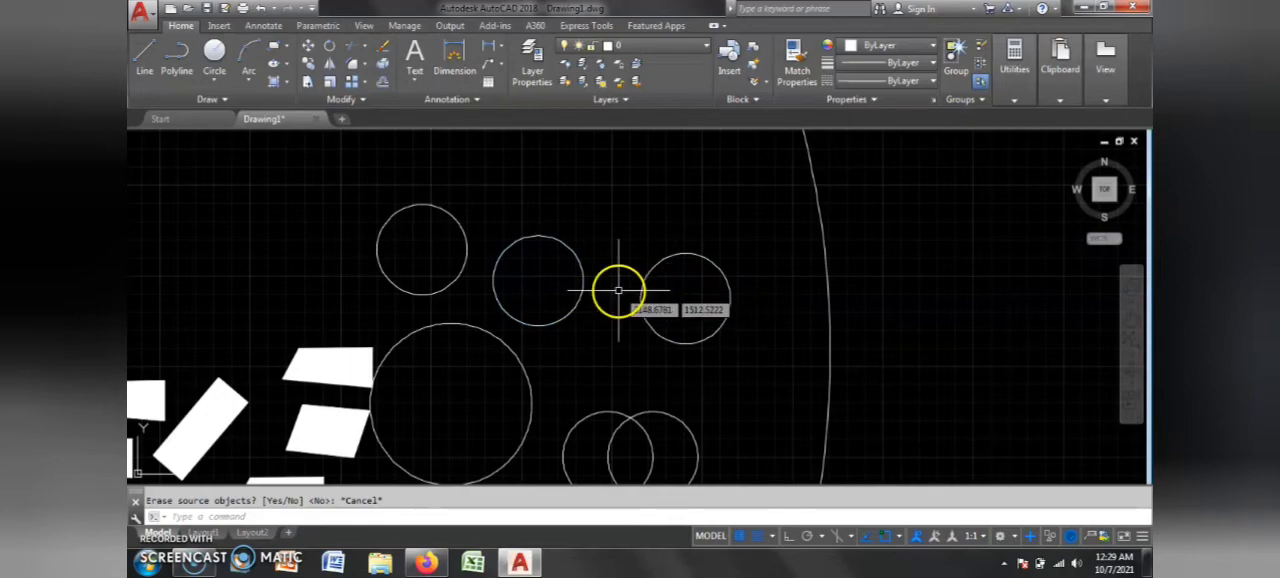
Step: Try to mirror the very large circle about a slanted line running down from its right edge
scroll(618, 290, down, 4)
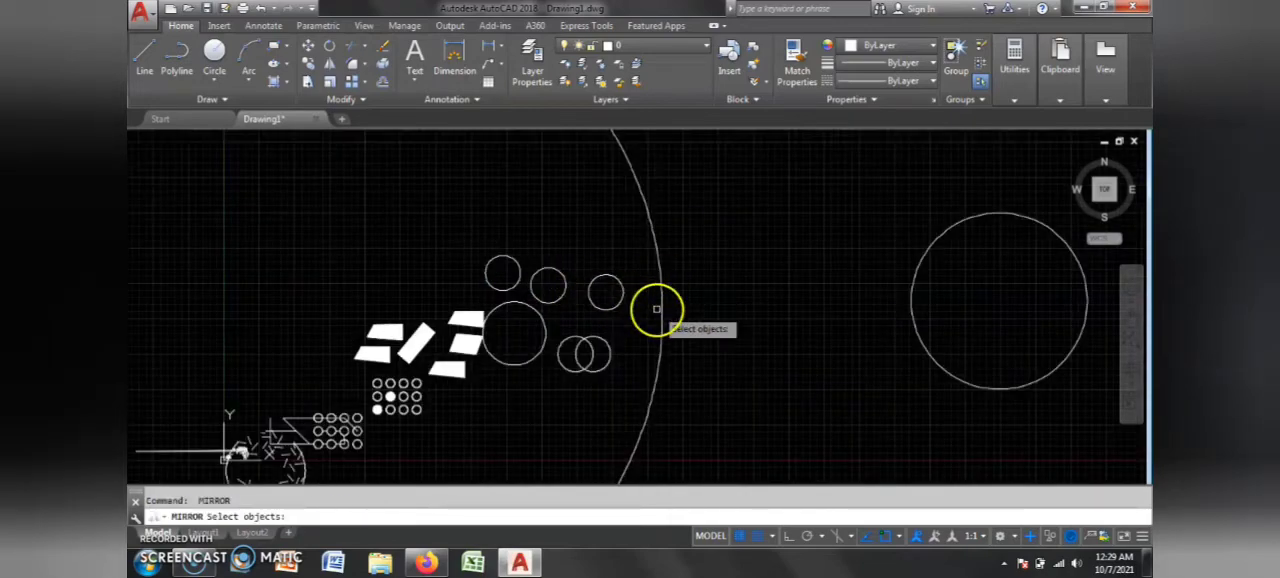
scroll(543, 337, down, 3)
scroll(577, 334, up, 2)
click(569, 332)
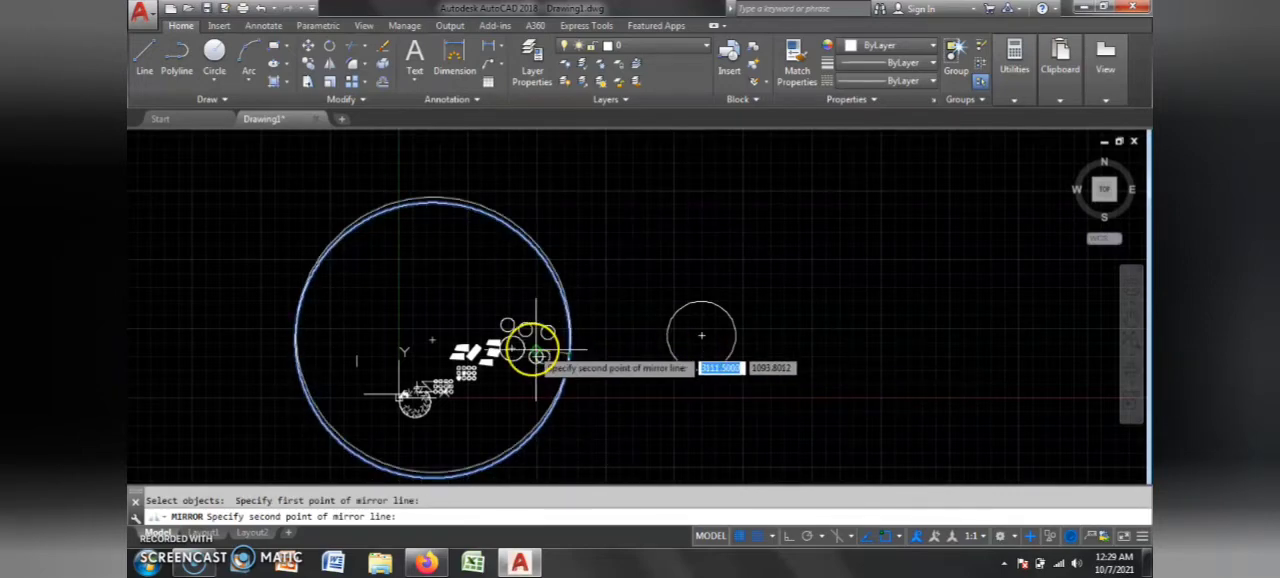
click(536, 459)
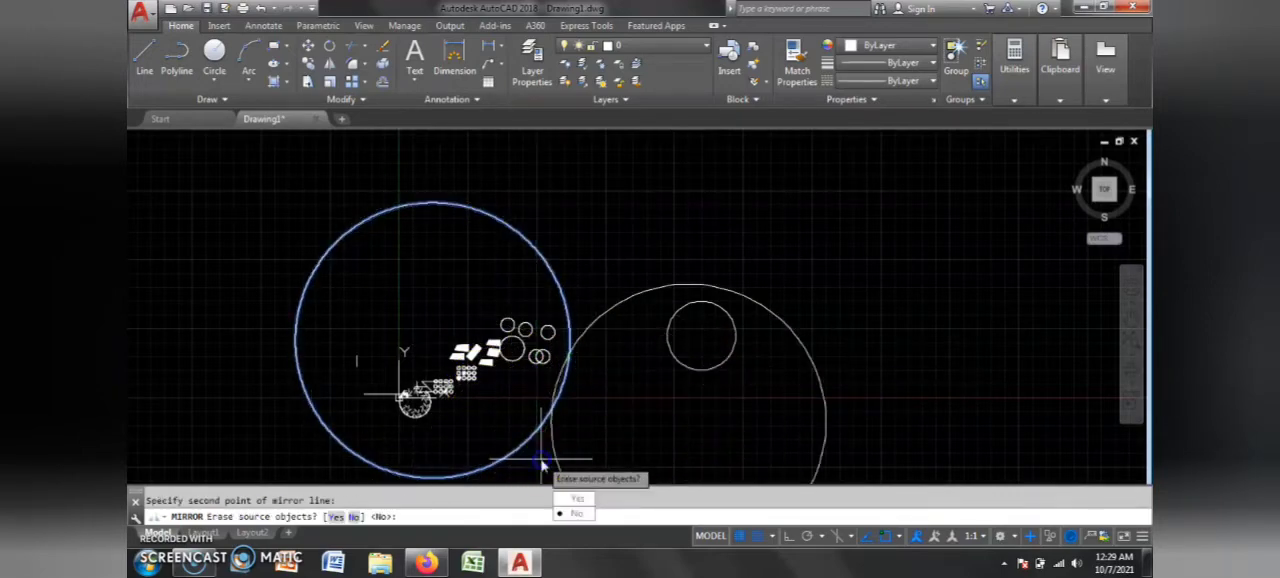
key(Escape)
Step: Mirror the very large circle about a slanted line running up from its right edge, keeping the source circle
scroll(697, 290, down, 2)
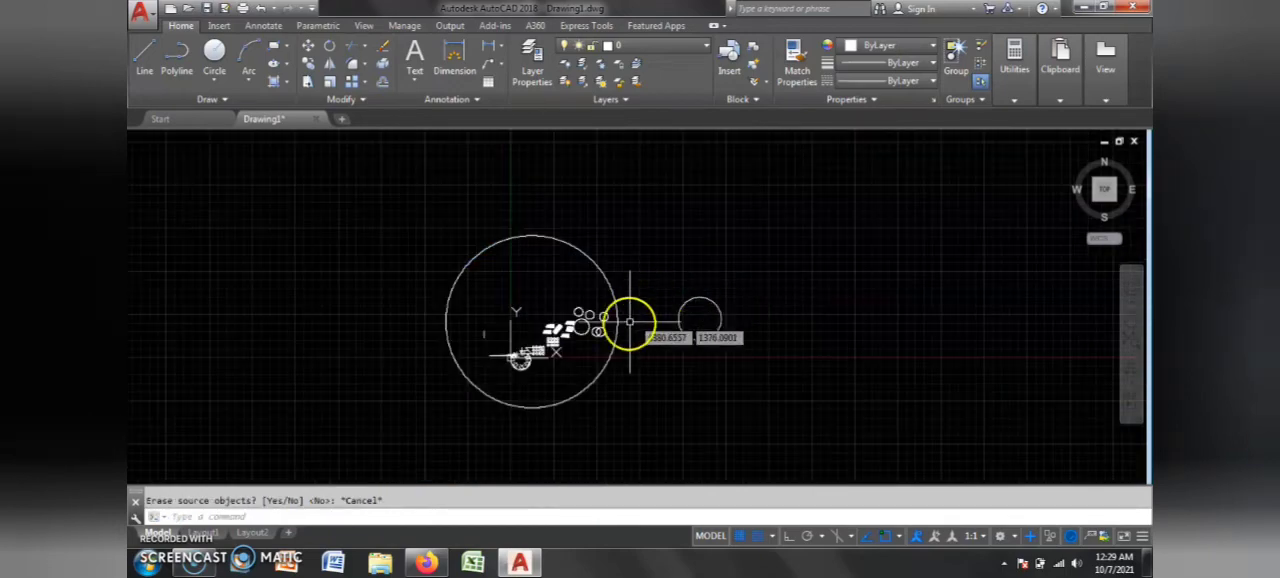
scroll(630, 322, up, 4)
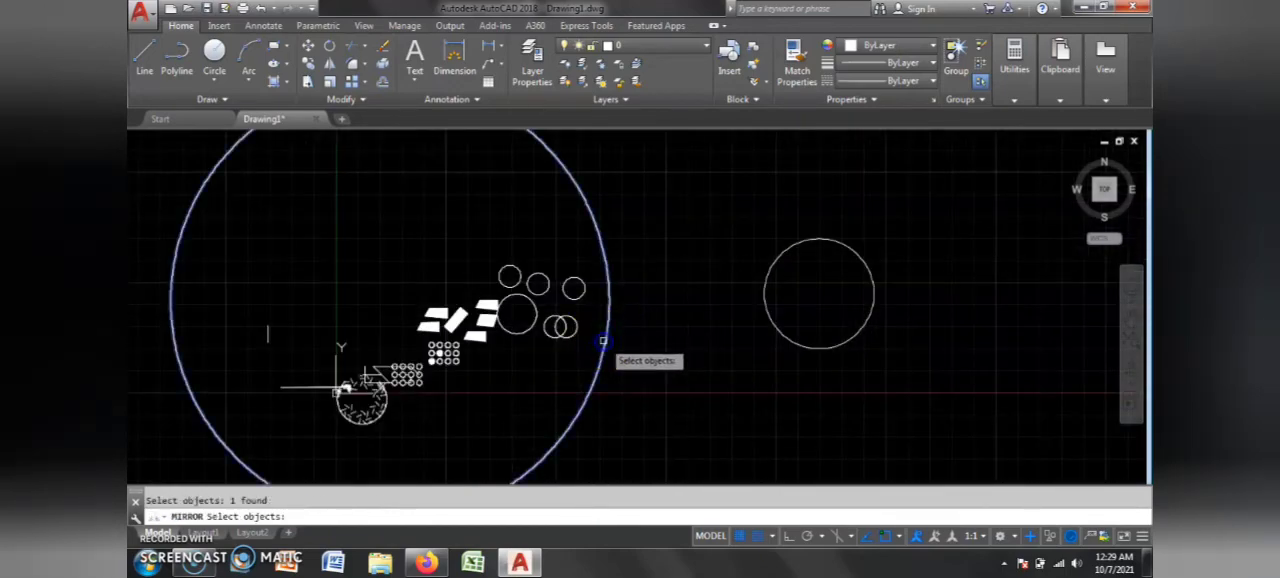
scroll(556, 350, down, 4)
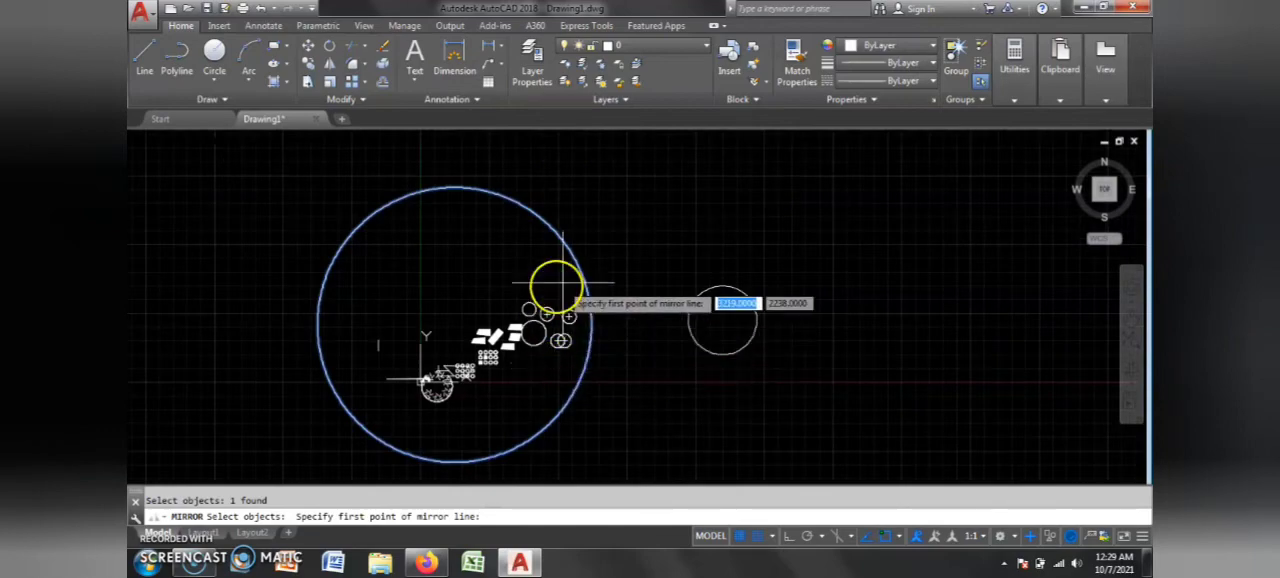
click(590, 298)
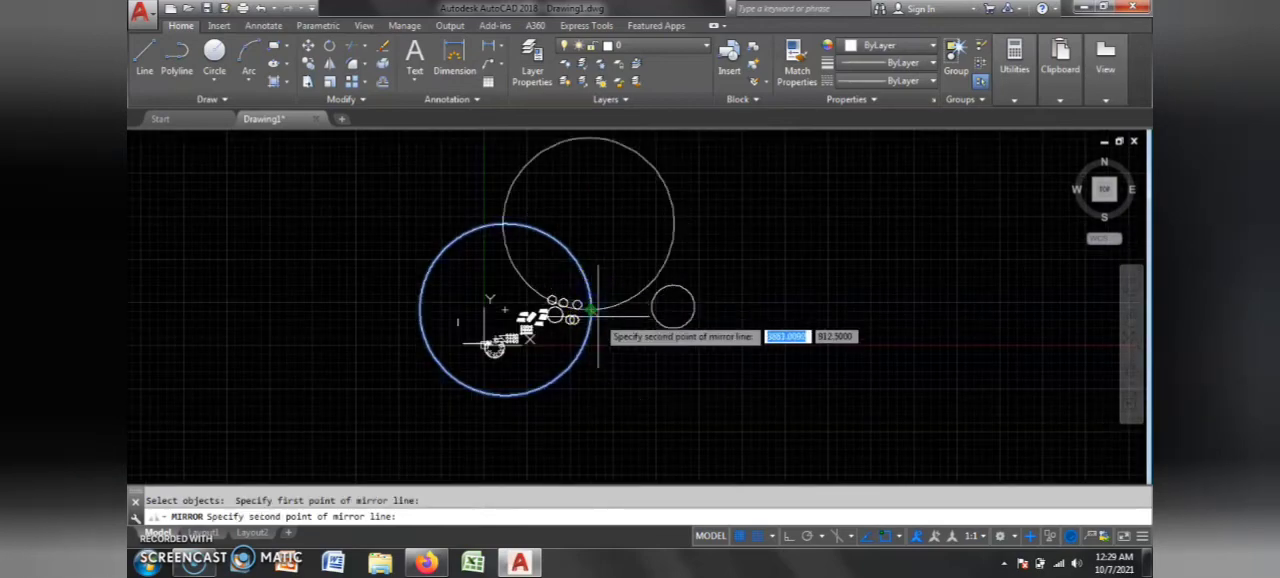
click(607, 294)
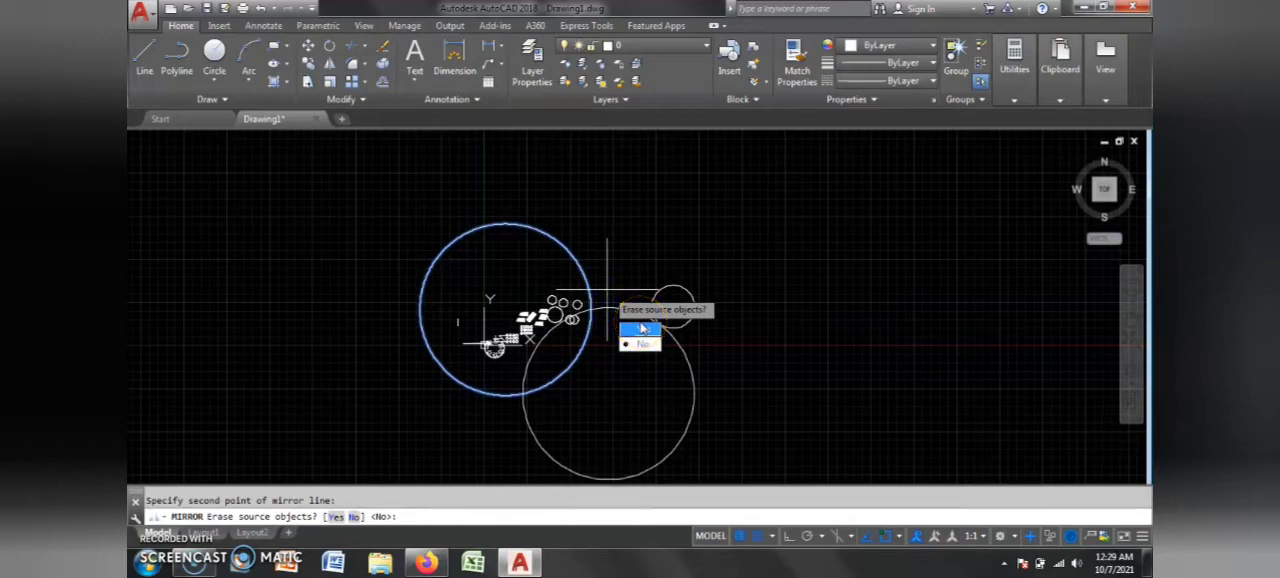
click(646, 346)
click(677, 286)
Step: Stretch the right overlapping circle from its right edge, shifting it rightward away from the left one
scroll(652, 328, down, 4)
scroll(640, 305, up, 6)
scroll(615, 270, down, 2)
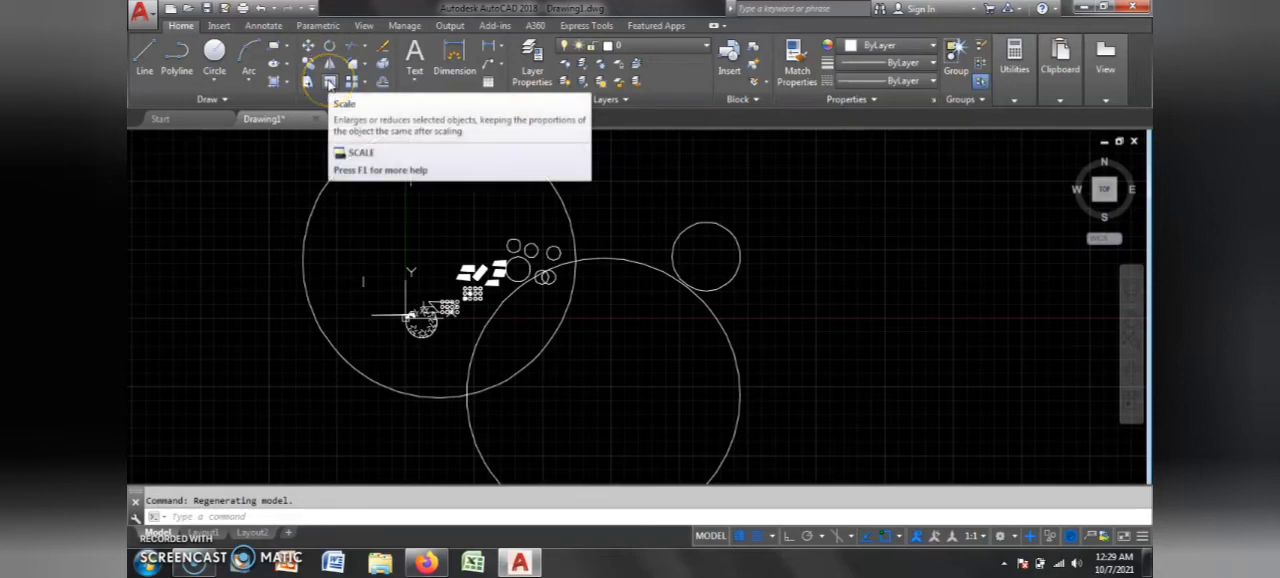
click(307, 83)
scroll(543, 278, up, 4)
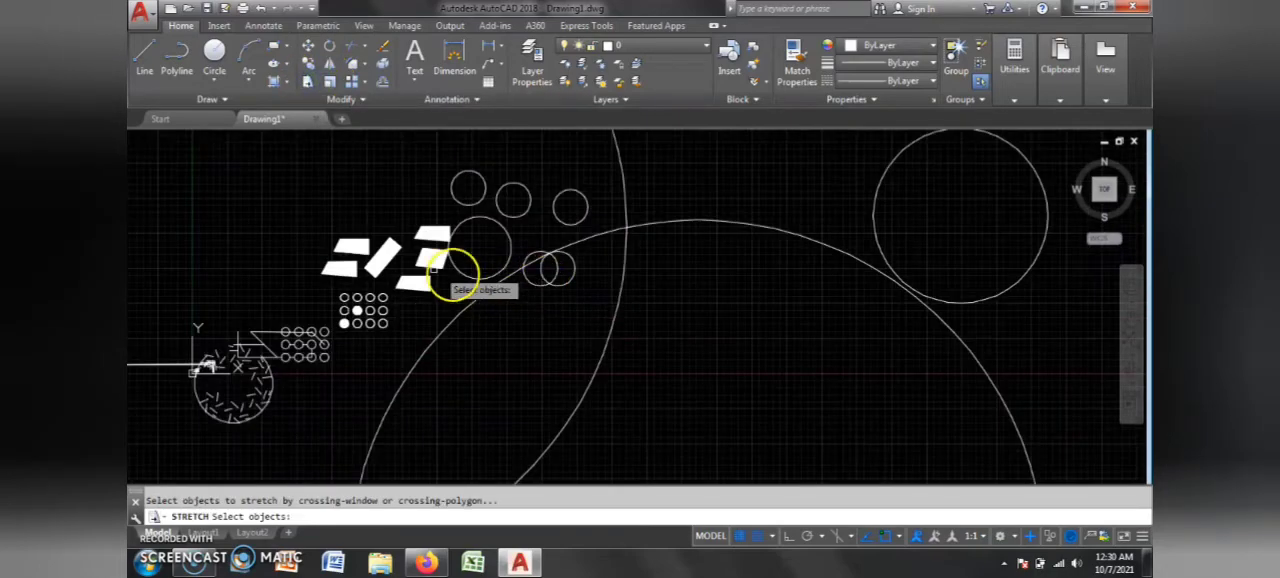
scroll(358, 288, up, 4)
scroll(400, 357, down, 3)
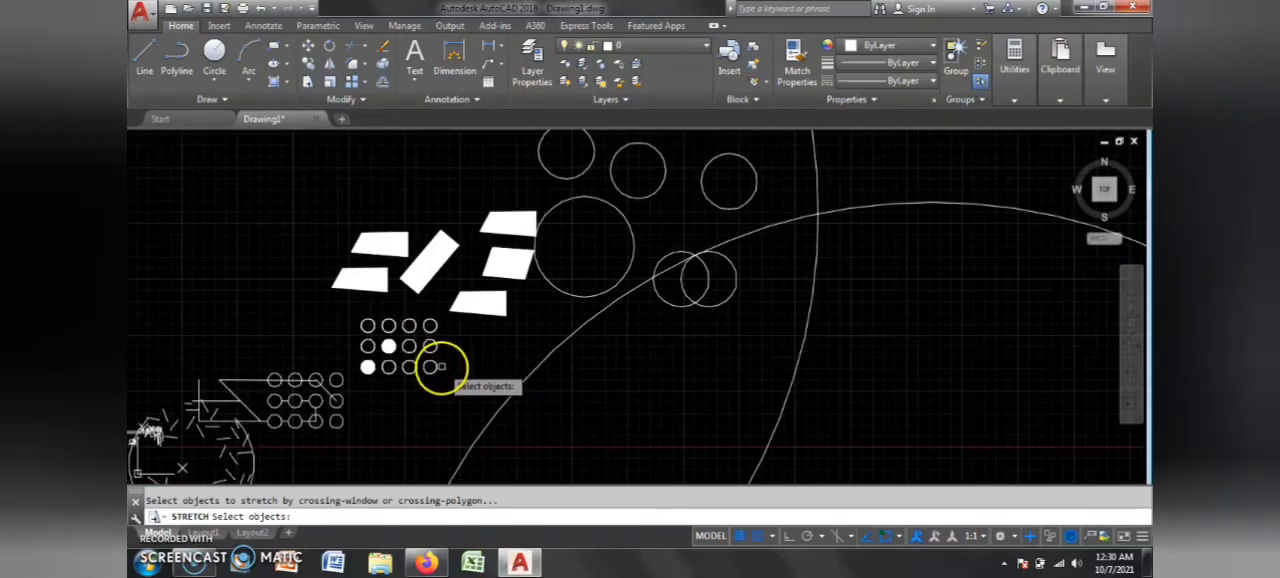
scroll(654, 286, up, 3)
scroll(514, 277, down, 4)
scroll(566, 262, up, 5)
scroll(435, 328, down, 4)
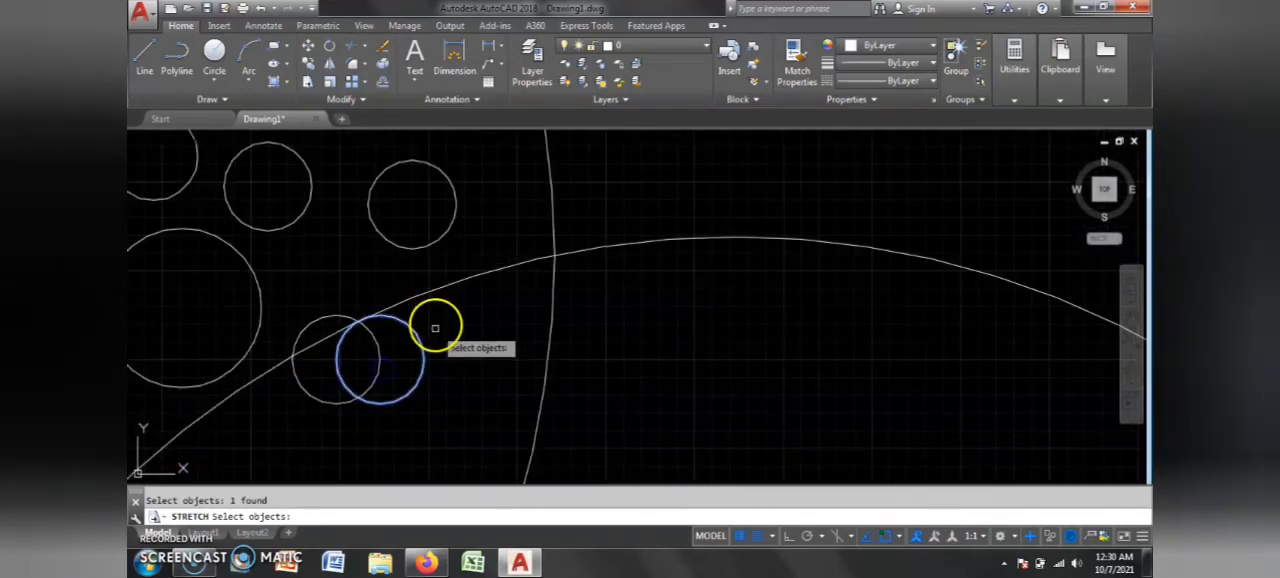
click(424, 359)
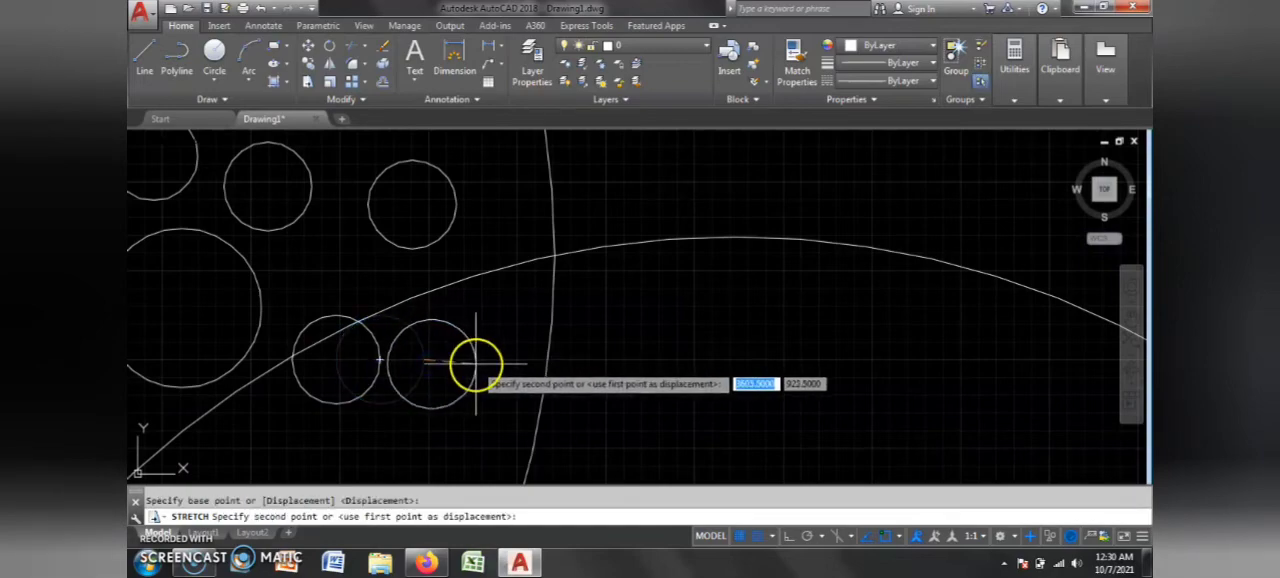
click(478, 364)
Step: Try to stretch the slanted filled rectangle's upper end toward the upper right, and undo the stretch
scroll(577, 357, down, 5)
scroll(435, 406, up, 3)
scroll(443, 345, down, 3)
scroll(511, 300, up, 8)
scroll(457, 366, down, 5)
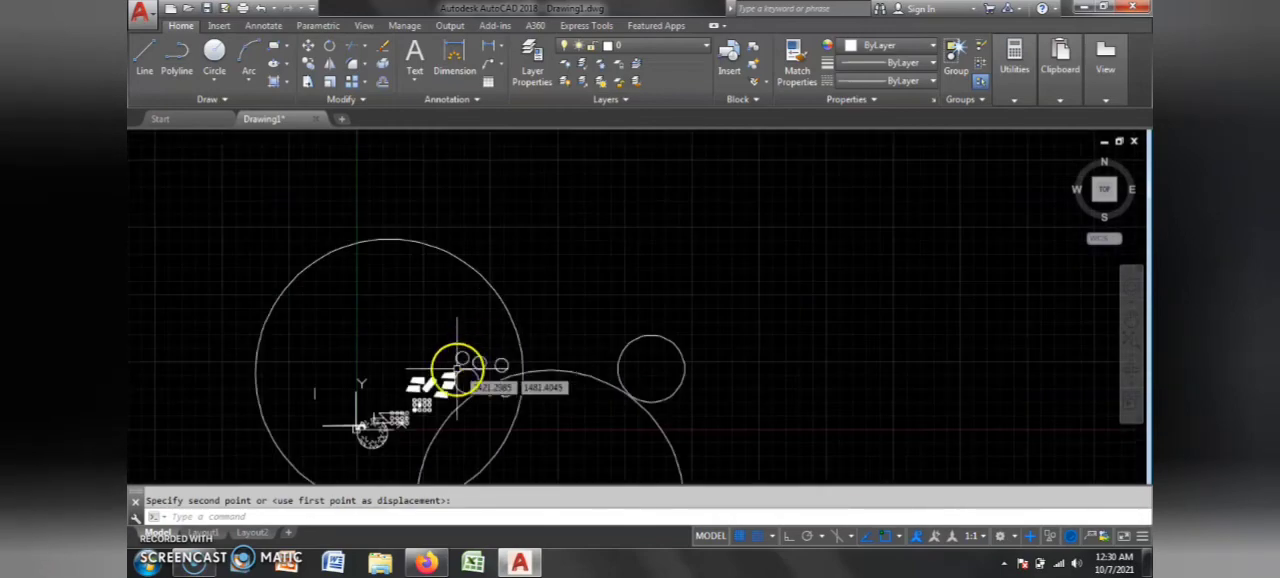
scroll(377, 400, up, 3)
scroll(491, 309, down, 2)
scroll(406, 360, up, 4)
scroll(419, 307, up, 2)
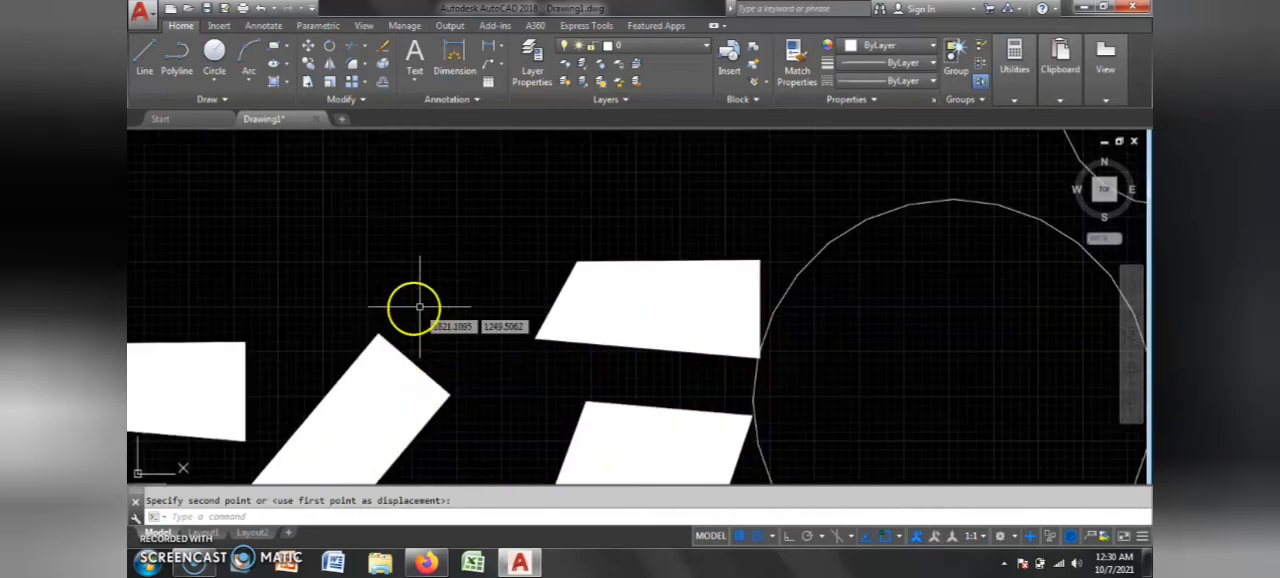
click(455, 230)
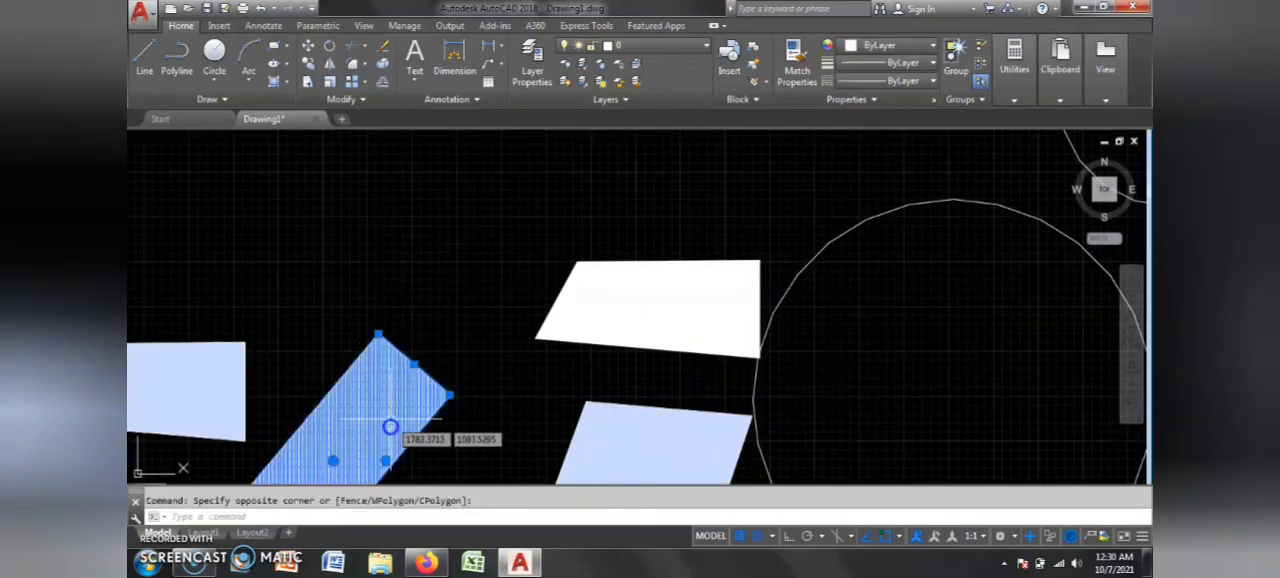
click(307, 83)
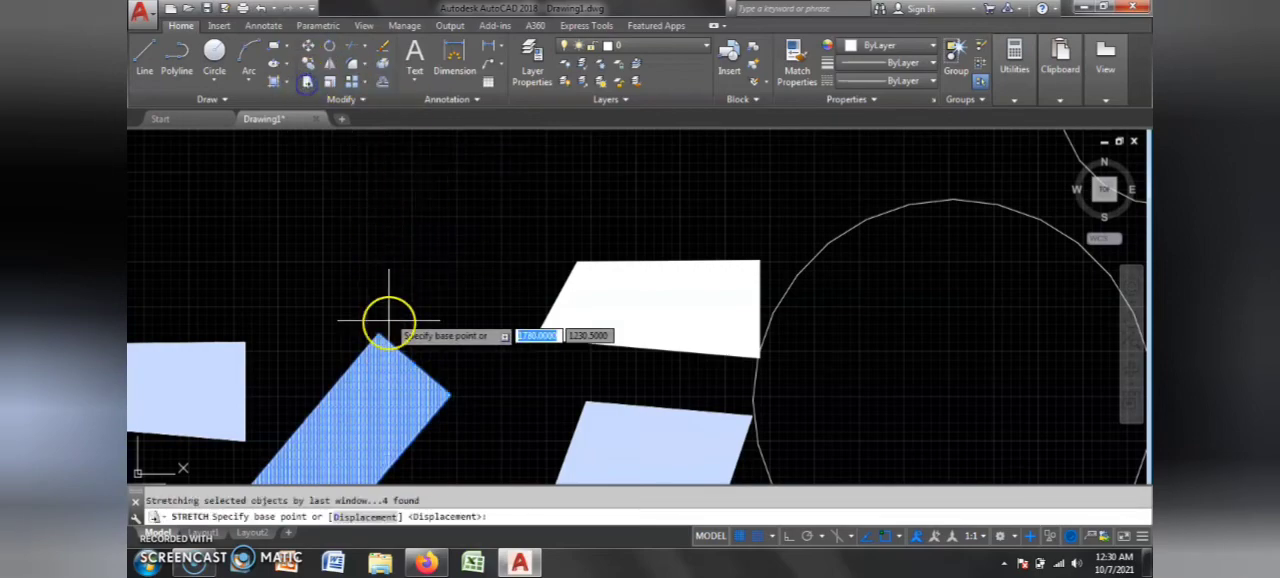
click(410, 370)
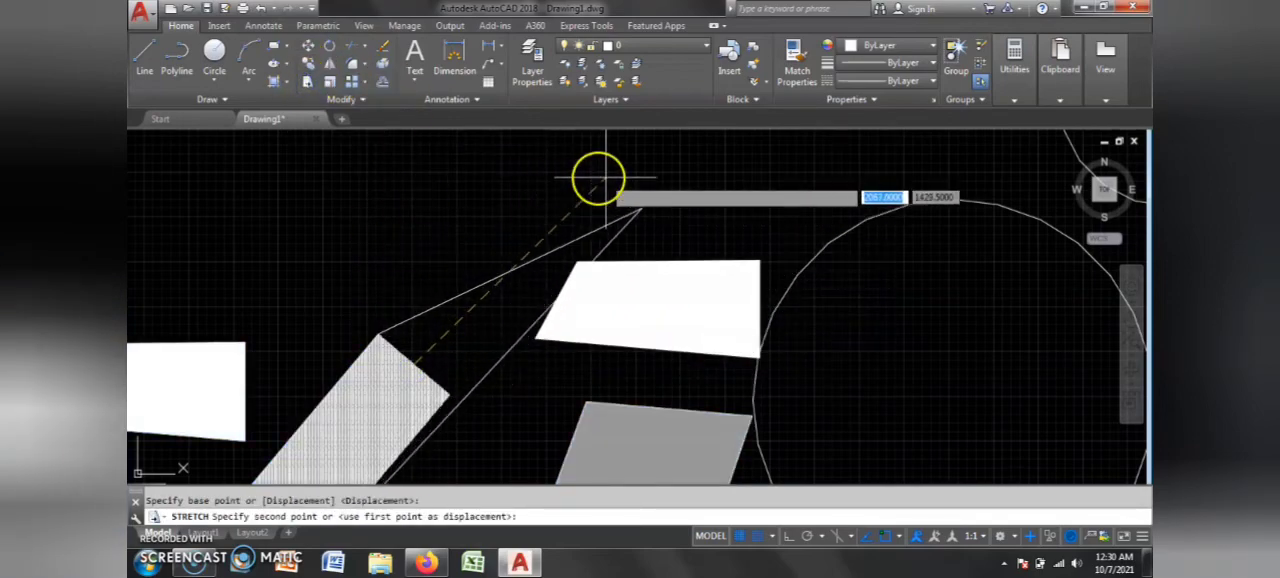
click(669, 176)
scroll(456, 267, down, 4)
scroll(461, 268, up, 2)
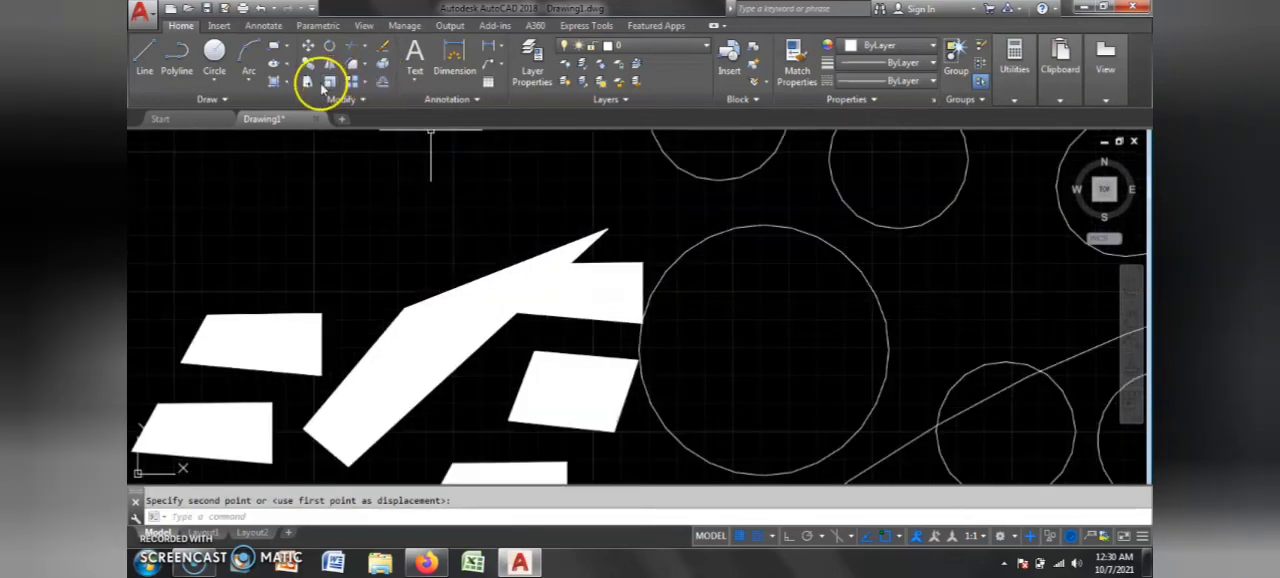
key(ctrl+z)
Step: Move the lower-left filled trapezoid up and left into the empty area above the other shapes
scroll(400, 280, down, 4)
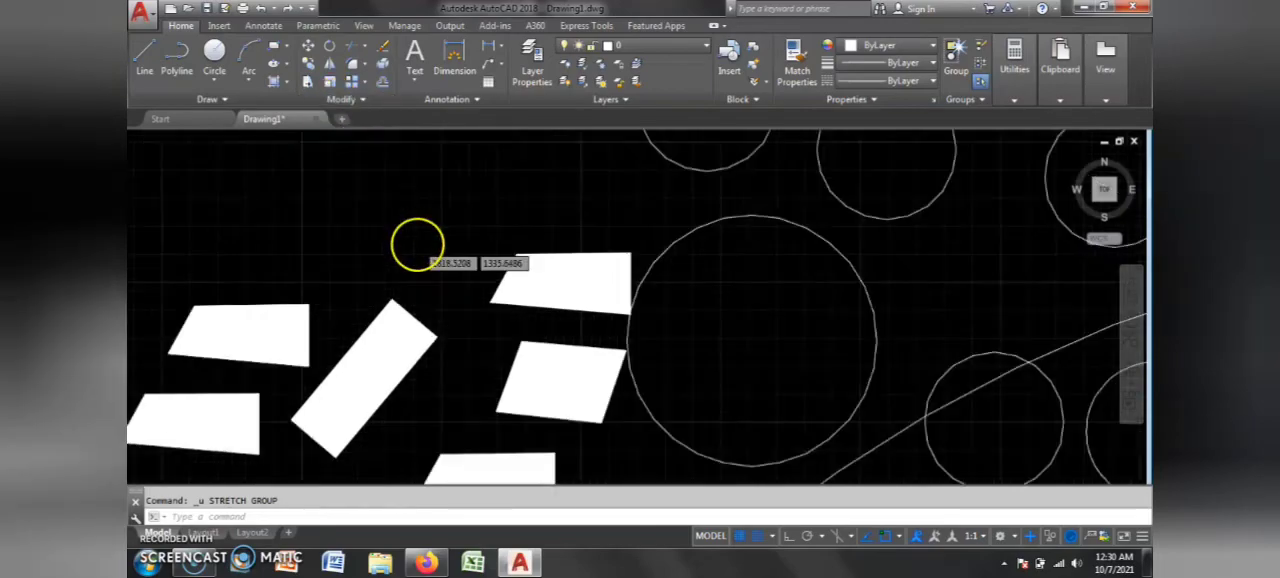
scroll(290, 335, up, 4)
scroll(647, 320, down, 6)
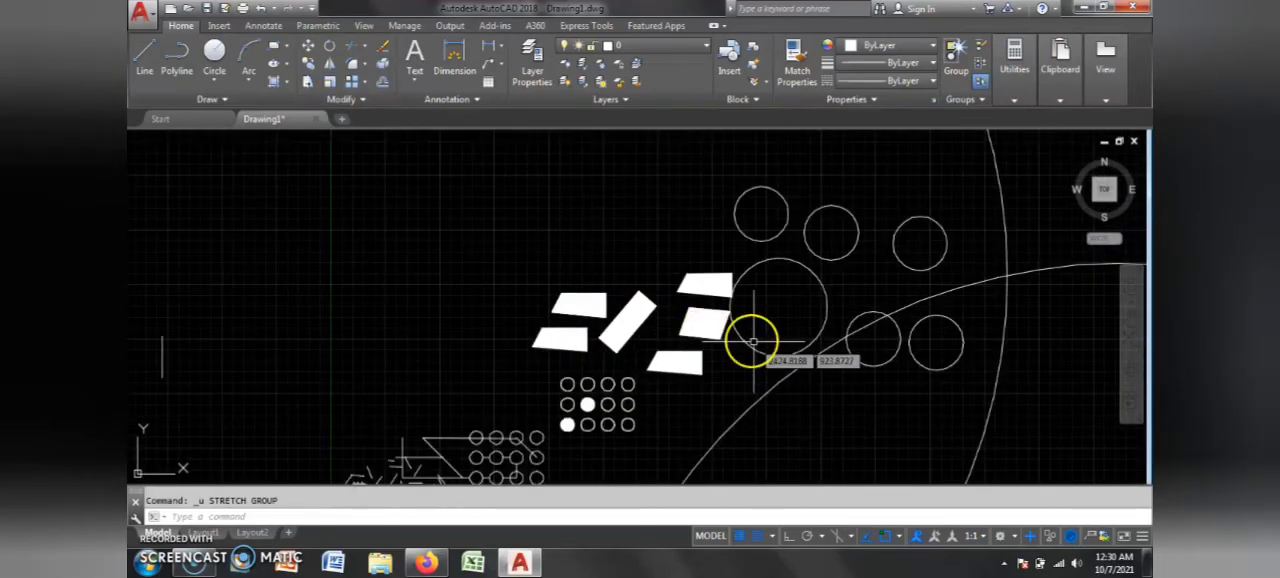
key(Escape)
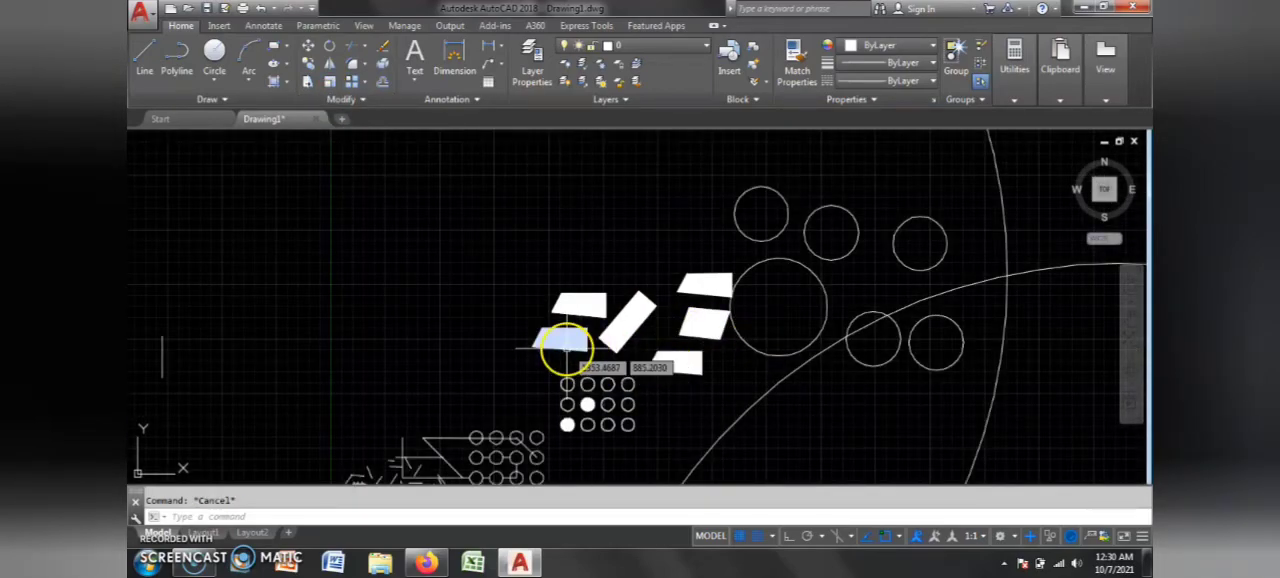
text(m)
key(Return)
click(567, 348)
click(426, 234)
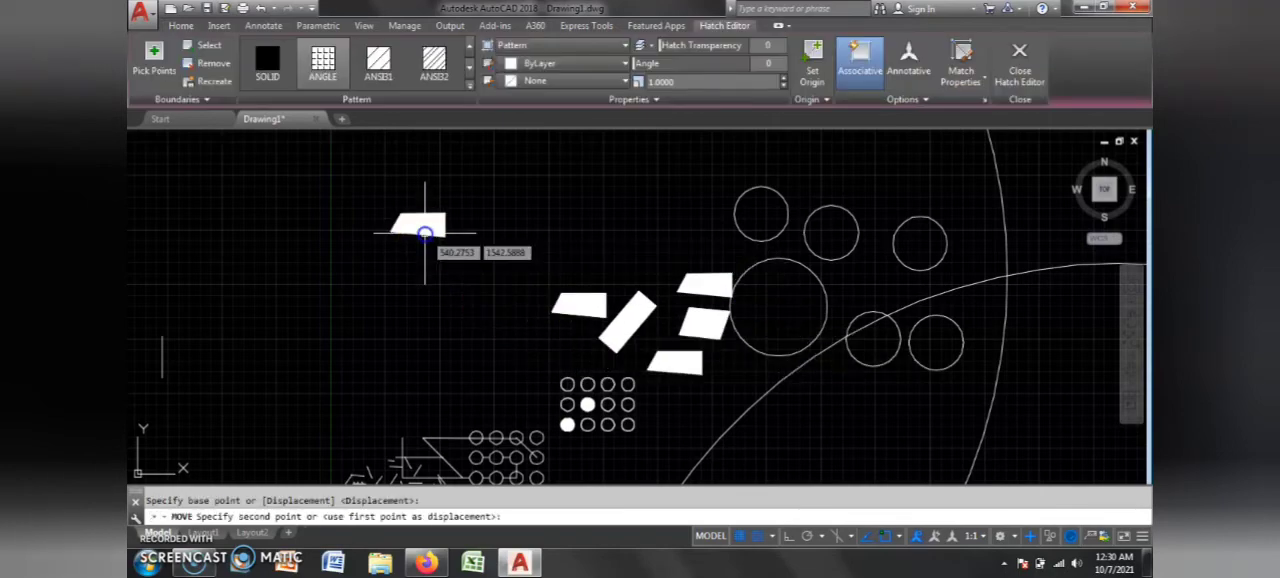
scroll(462, 200, up, 6)
click(464, 218)
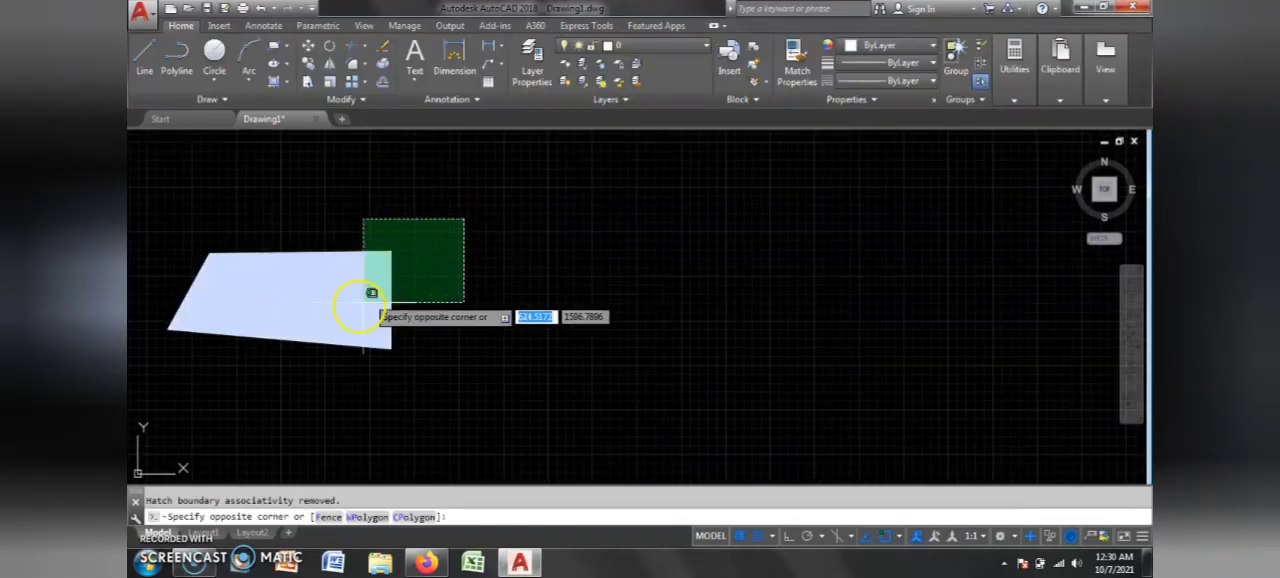
click(336, 336)
key(Escape)
click(466, 220)
click(381, 338)
key(Escape)
Step: Try the SOLID, ANSI31 and ANGLE hatch patterns in turn on the moved trapezoid
click(491, 195)
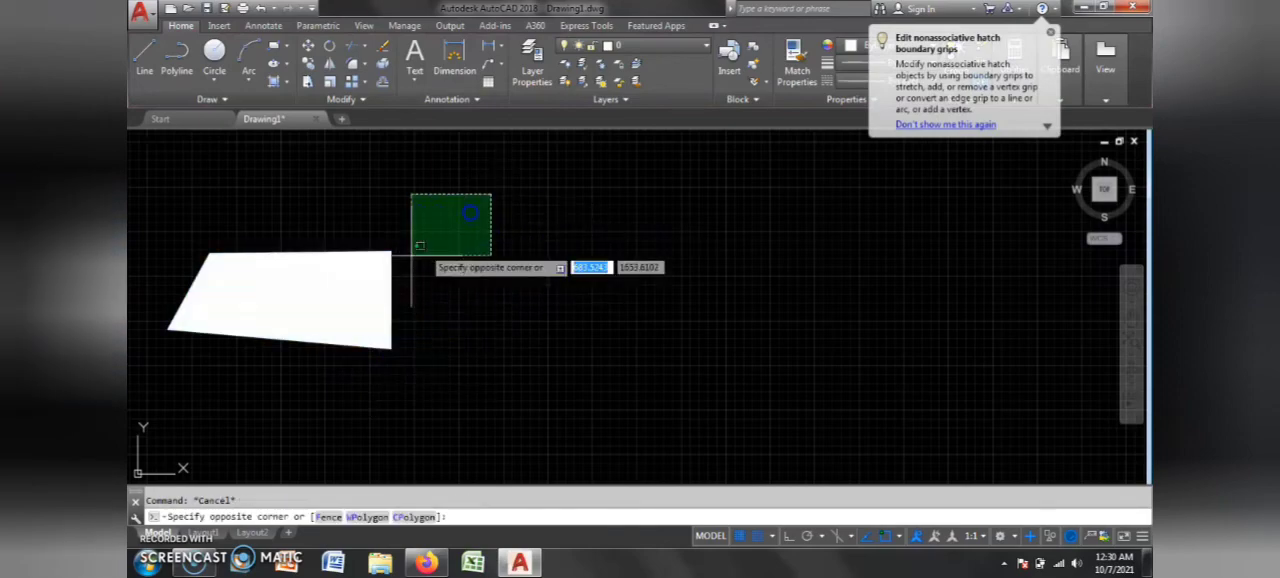
click(347, 389)
click(275, 78)
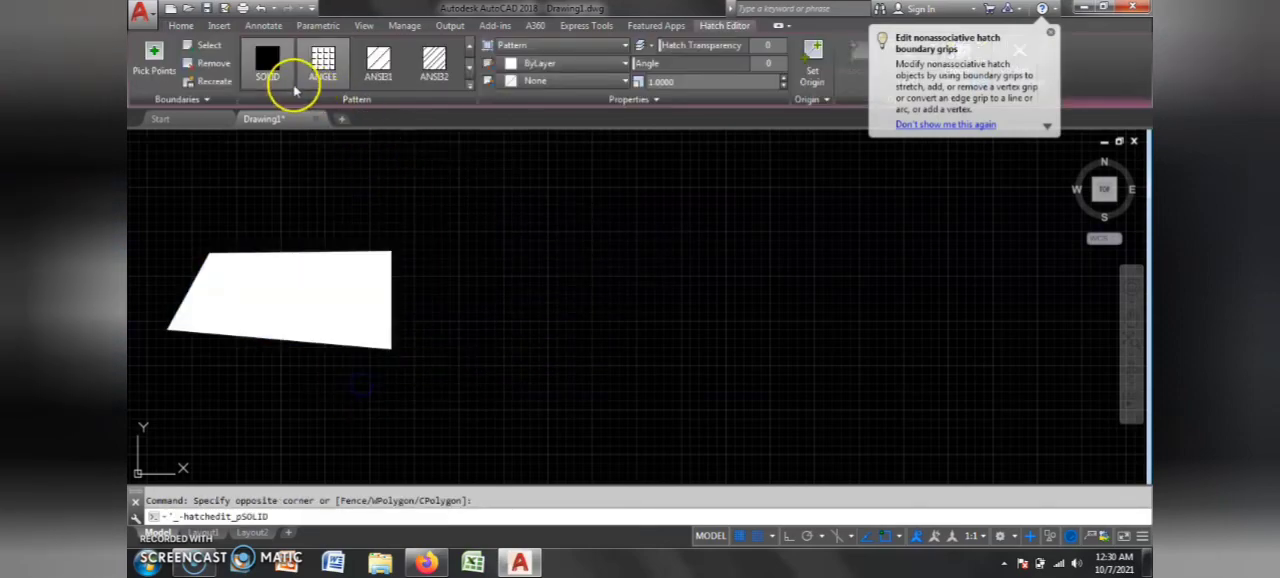
click(380, 63)
click(322, 63)
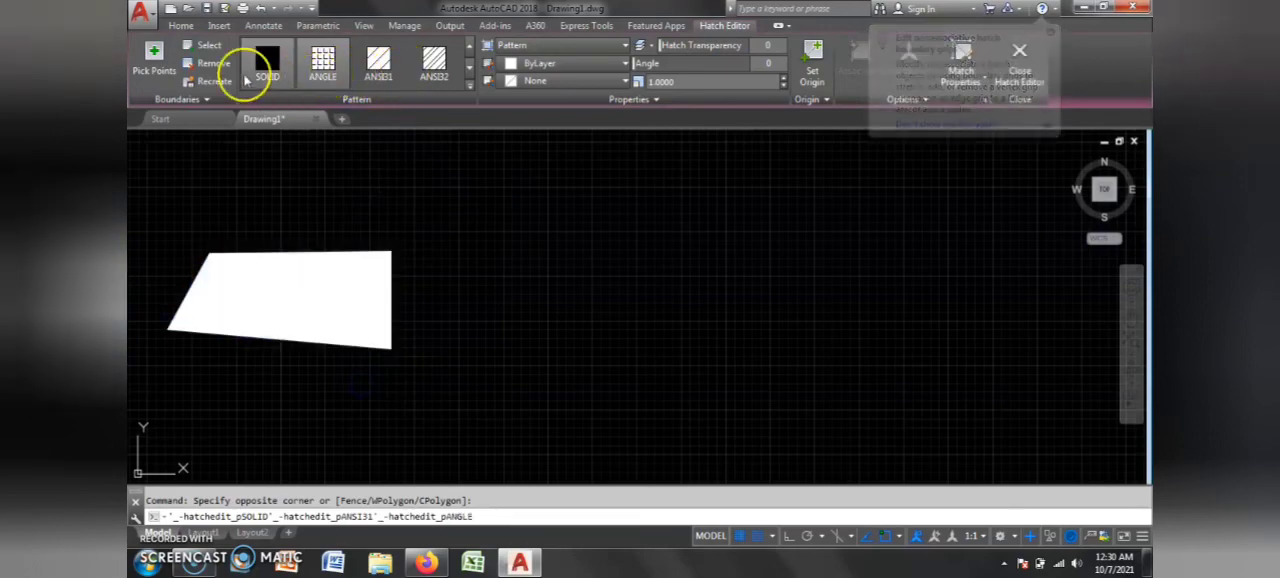
Step: Try to stretch the moved trapezoid using the default displacement
click(188, 26)
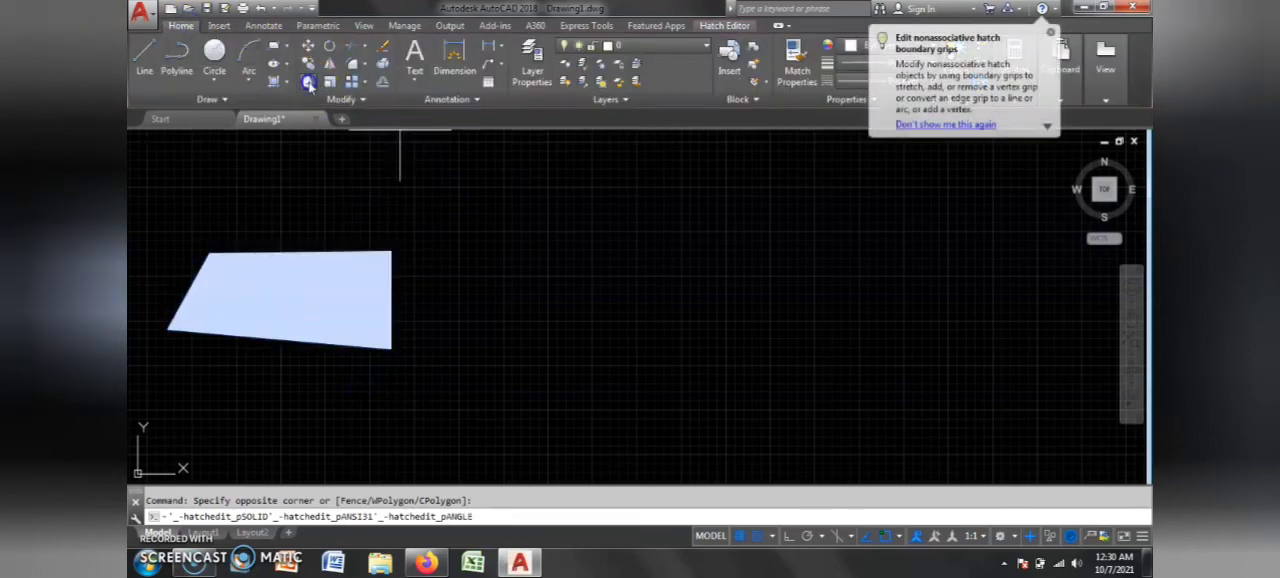
click(309, 84)
key(Return)
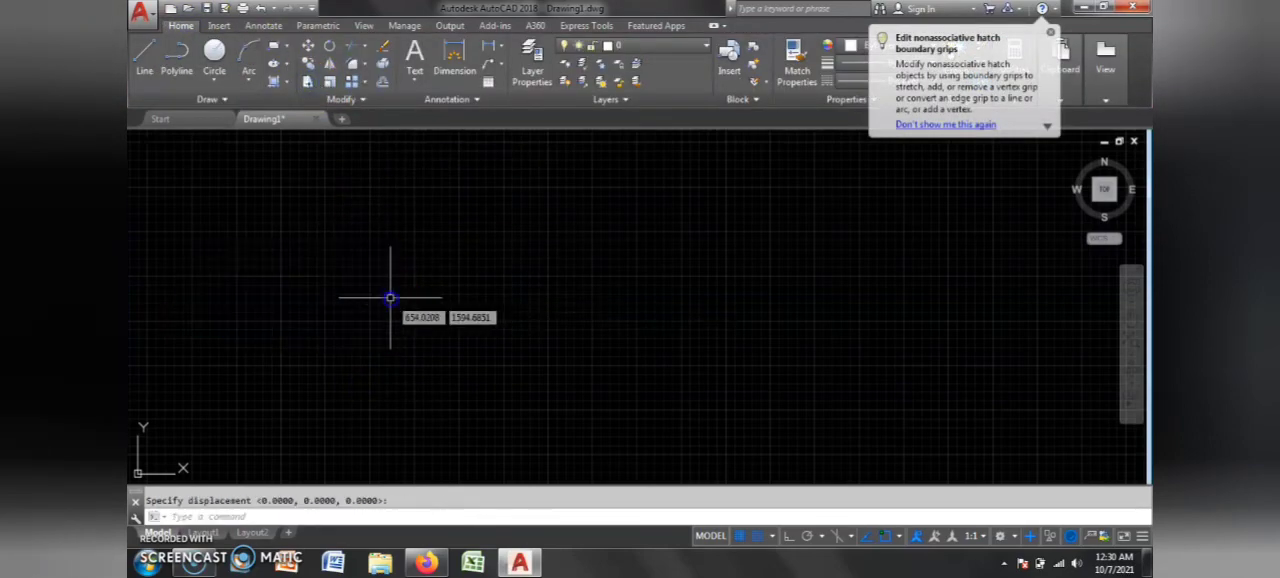
Step: Stretch the upper-right corner of the trapezoid left of the slanted rectangle into a long point toward the upper right
scroll(423, 251, down, 3)
scroll(512, 287, up, 3)
scroll(531, 248, up, 2)
click(477, 163)
click(412, 217)
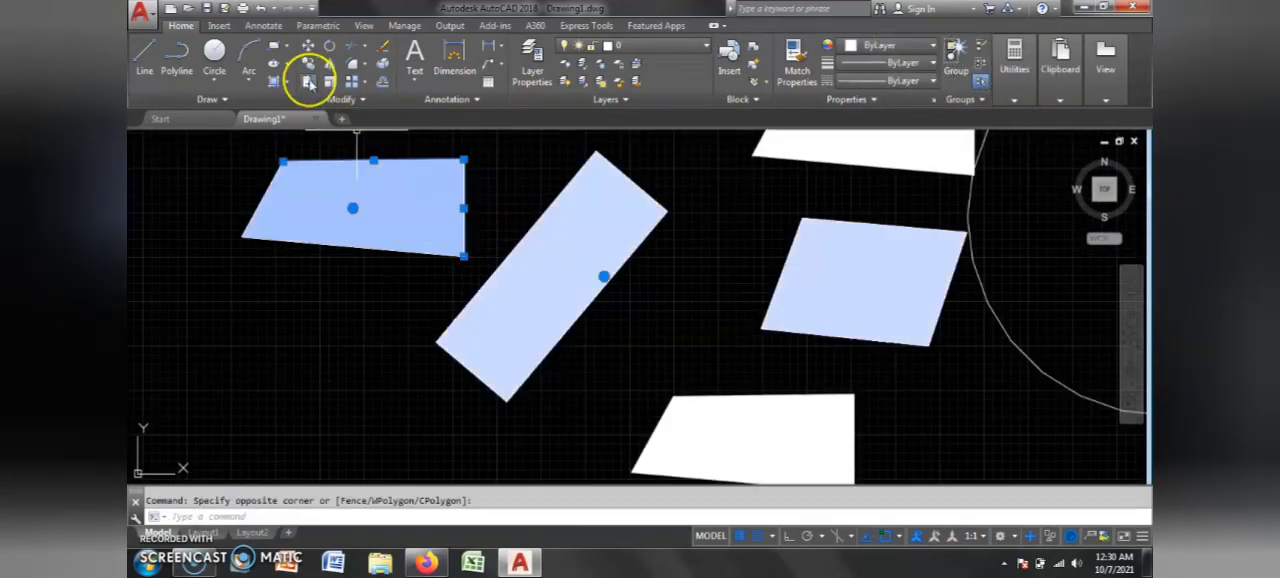
click(309, 83)
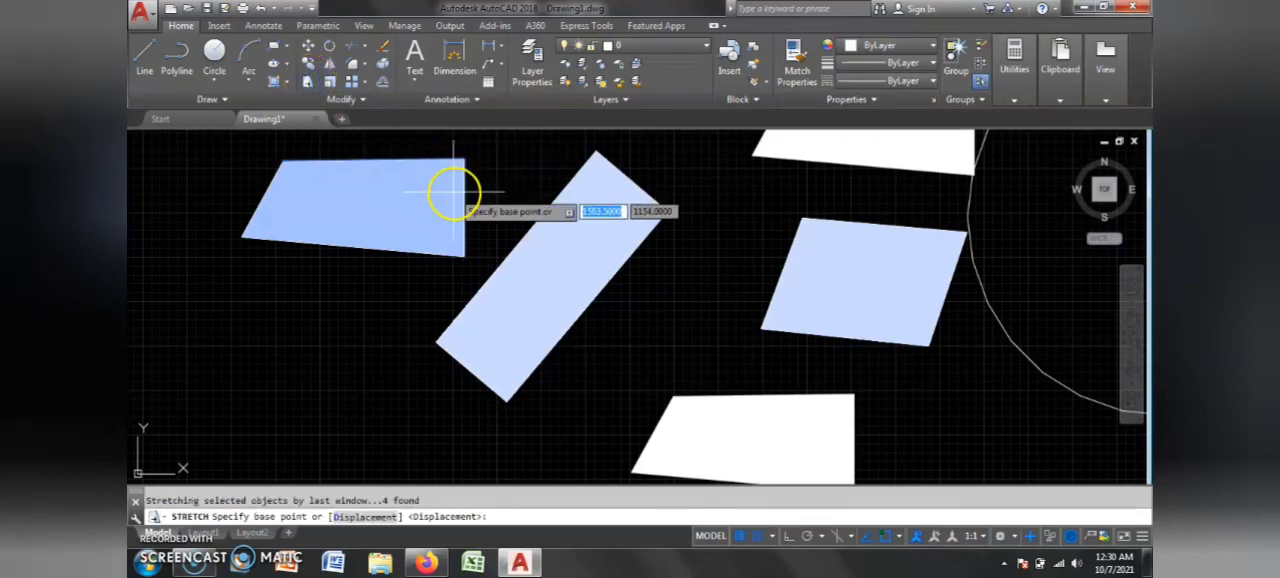
click(463, 209)
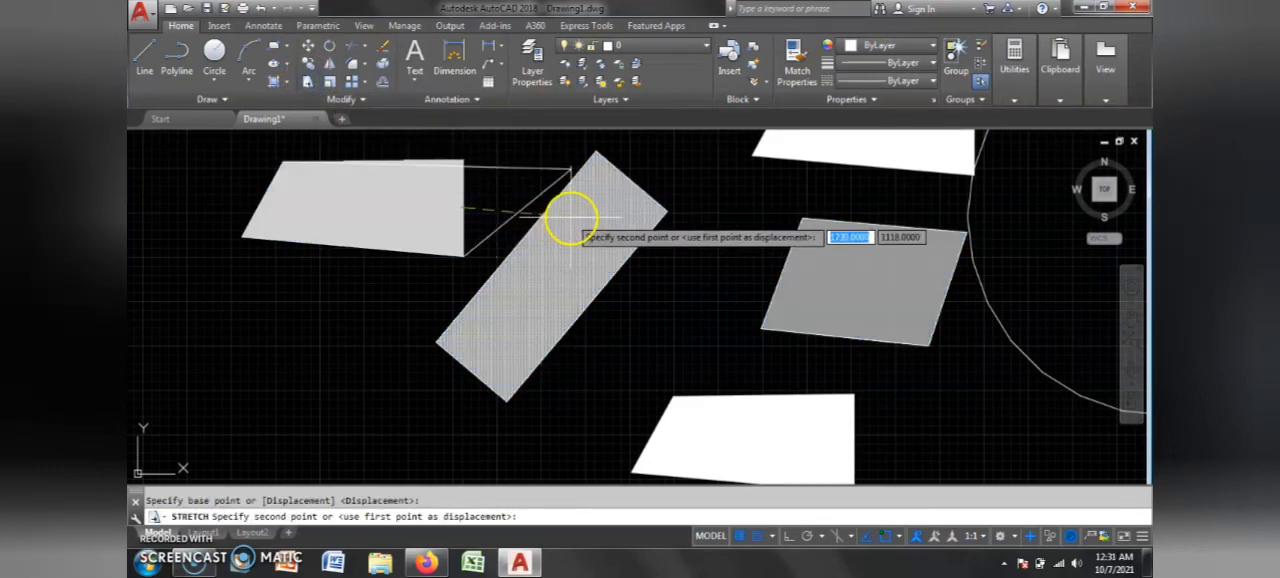
scroll(571, 217, down, 4)
scroll(580, 206, up, 2)
click(627, 170)
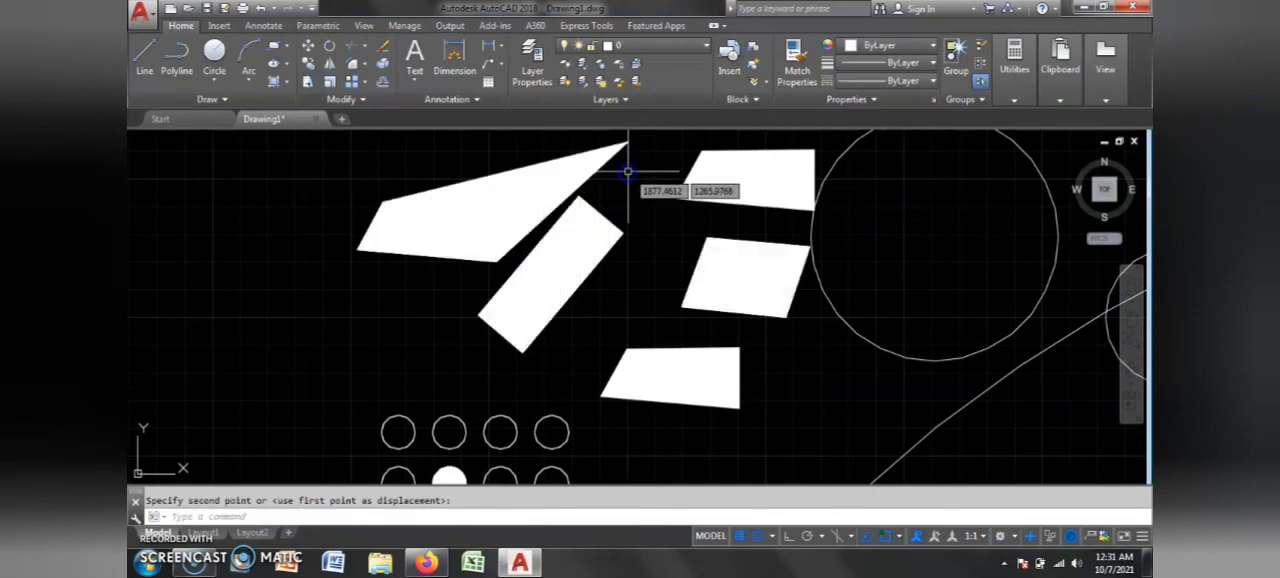
scroll(443, 234, up, 2)
scroll(491, 300, down, 2)
key(Escape)
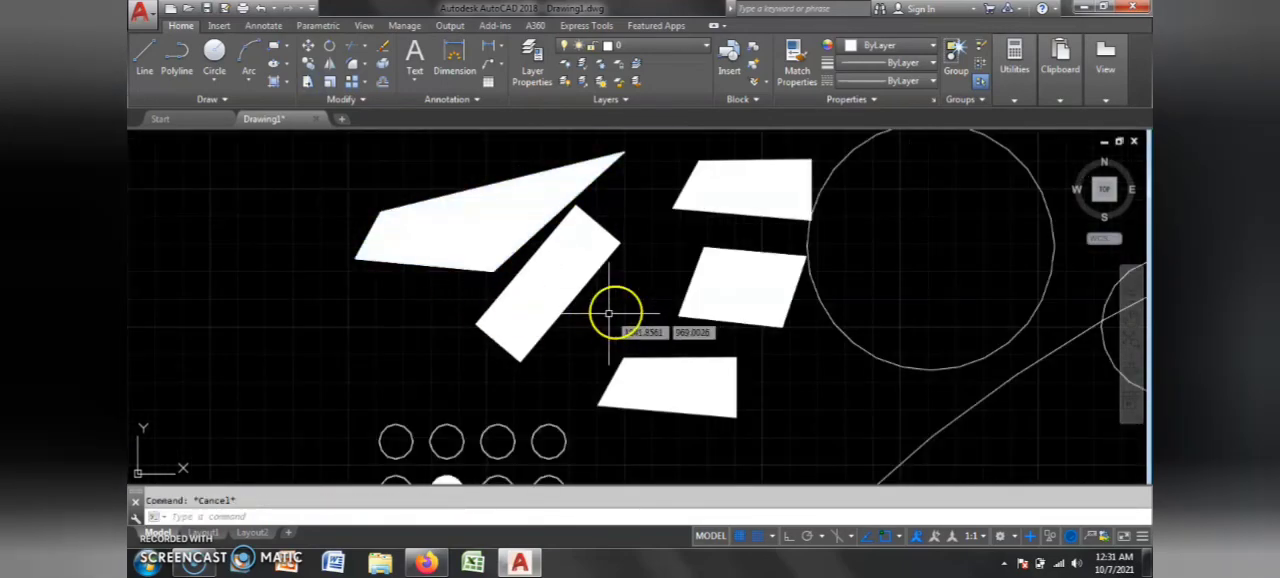
scroll(560, 350, down, 5)
scroll(760, 375, up, 3)
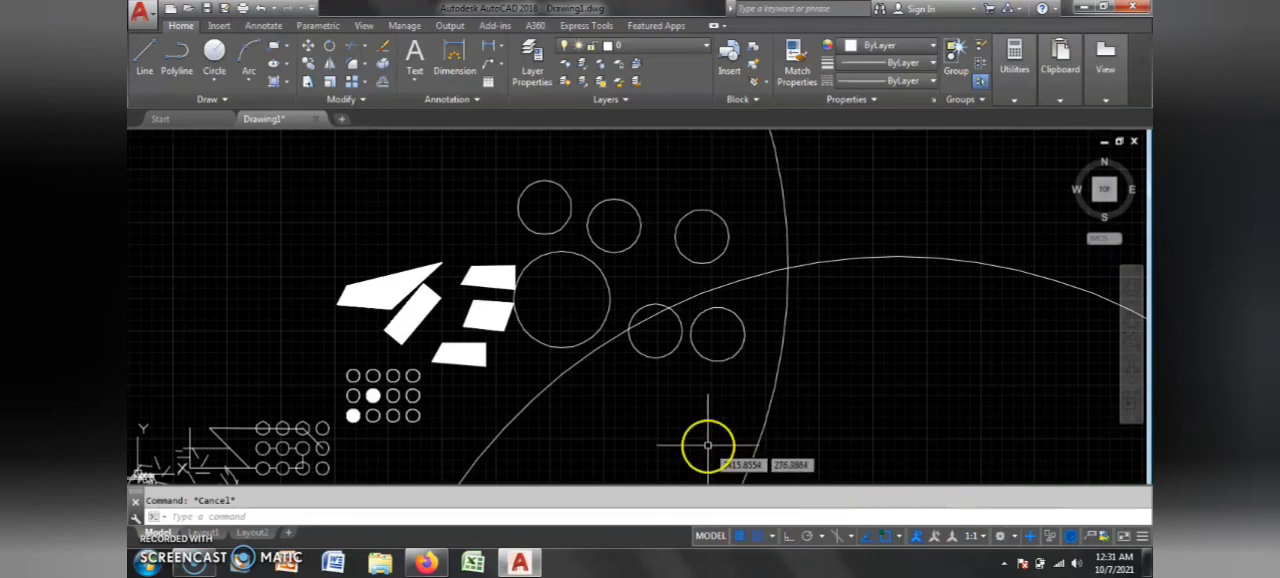
scroll(692, 408, down, 4)
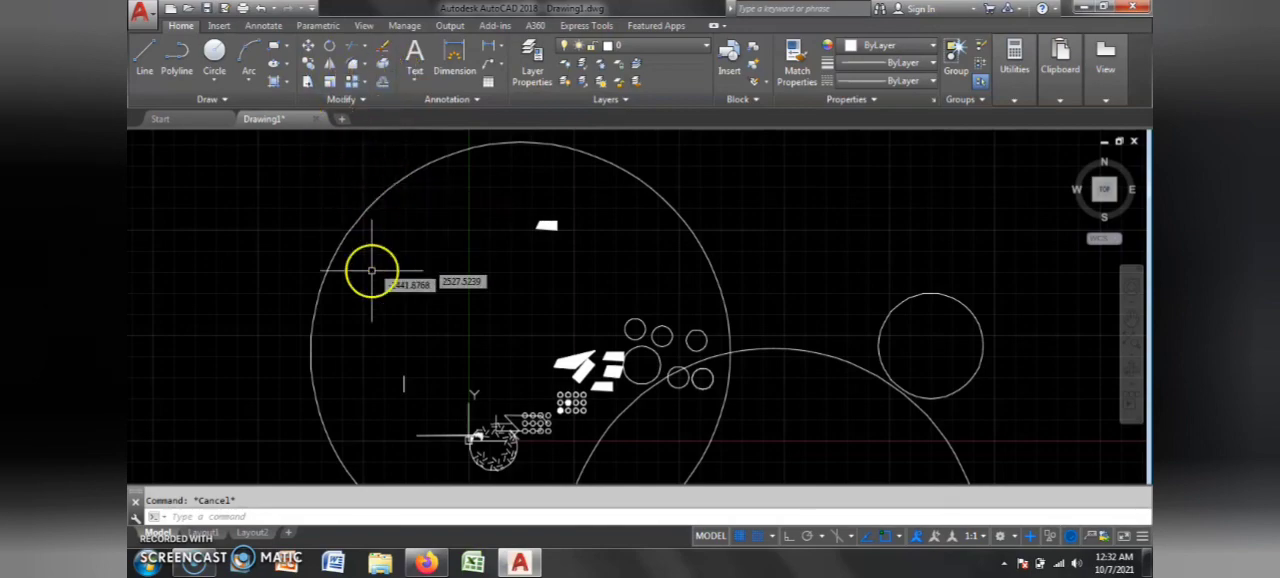
scroll(369, 343, down, 4)
scroll(541, 310, up, 5)
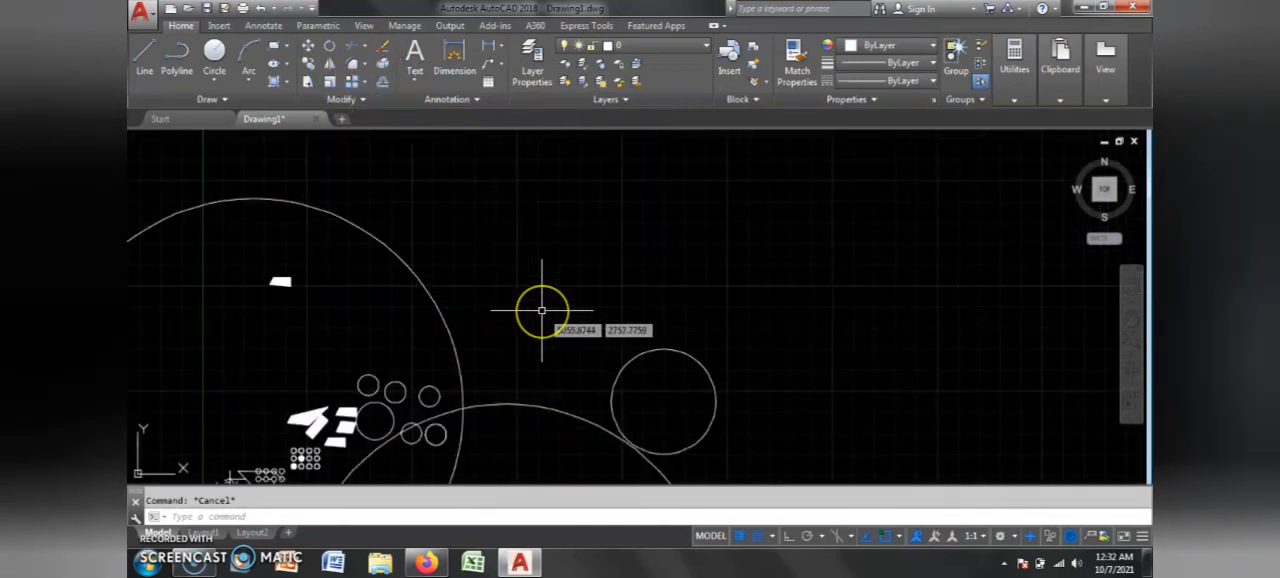
scroll(541, 310, down, 1)
scroll(459, 411, up, 1)
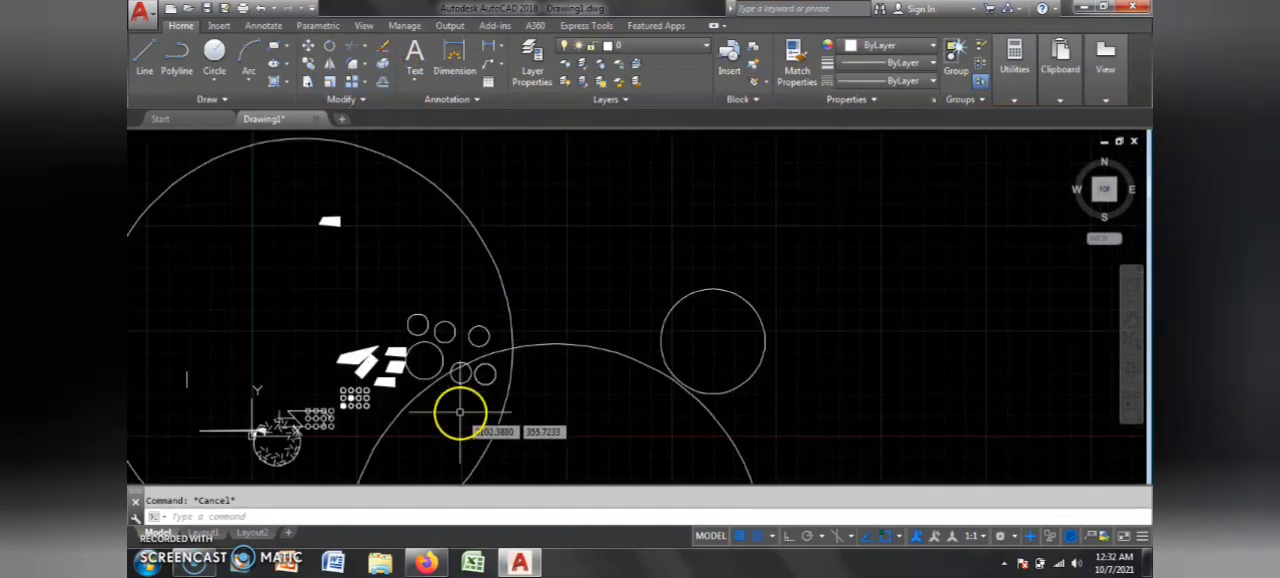